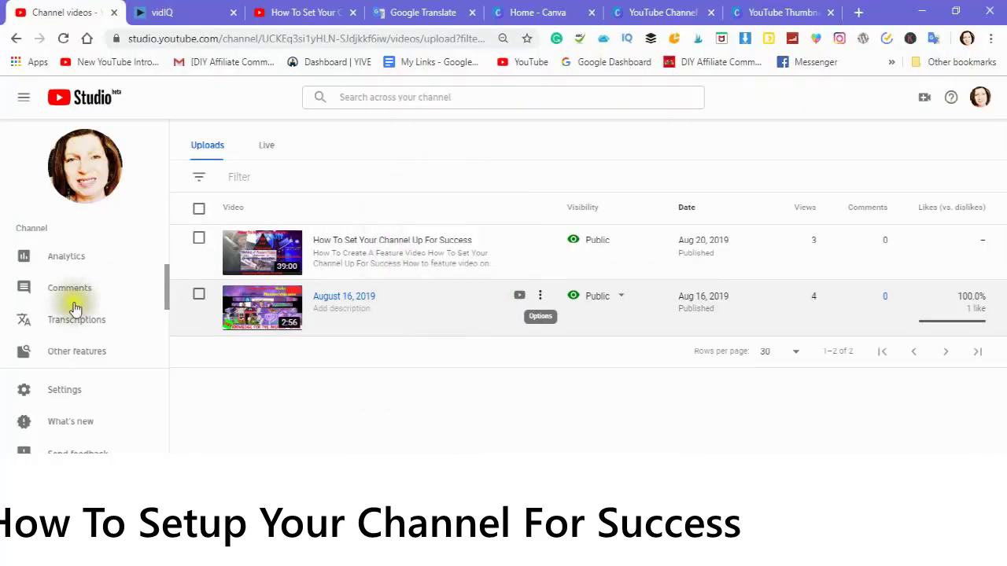
Open the channel's basic settings and add the keyword "create youtube channels"
left_click(66, 393)
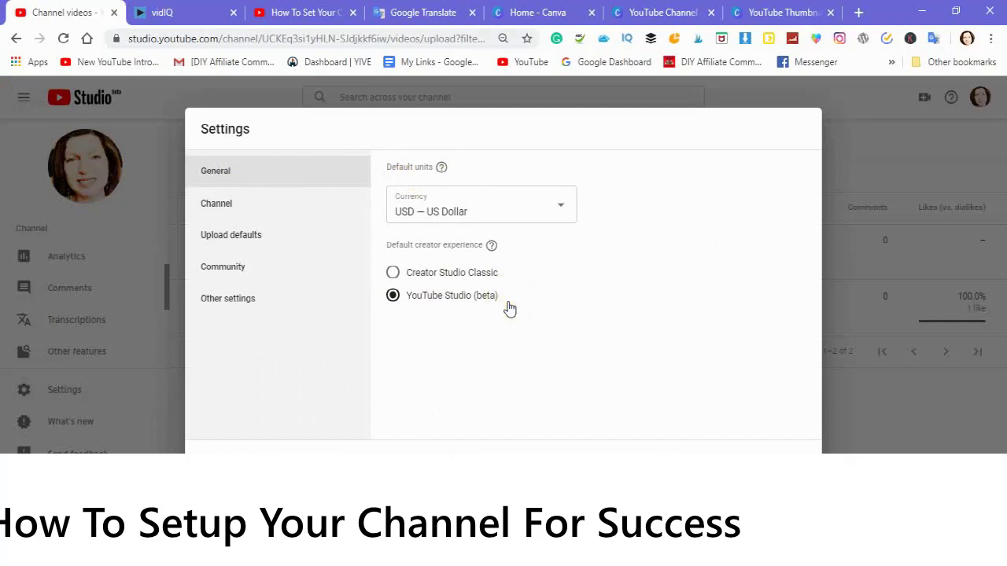
left_click(208, 206)
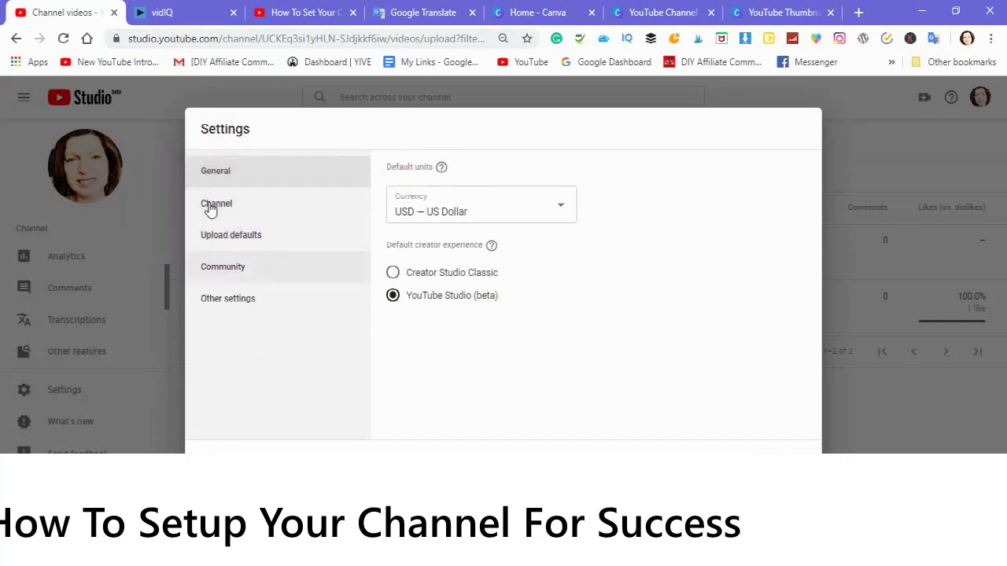
left_click(396, 305)
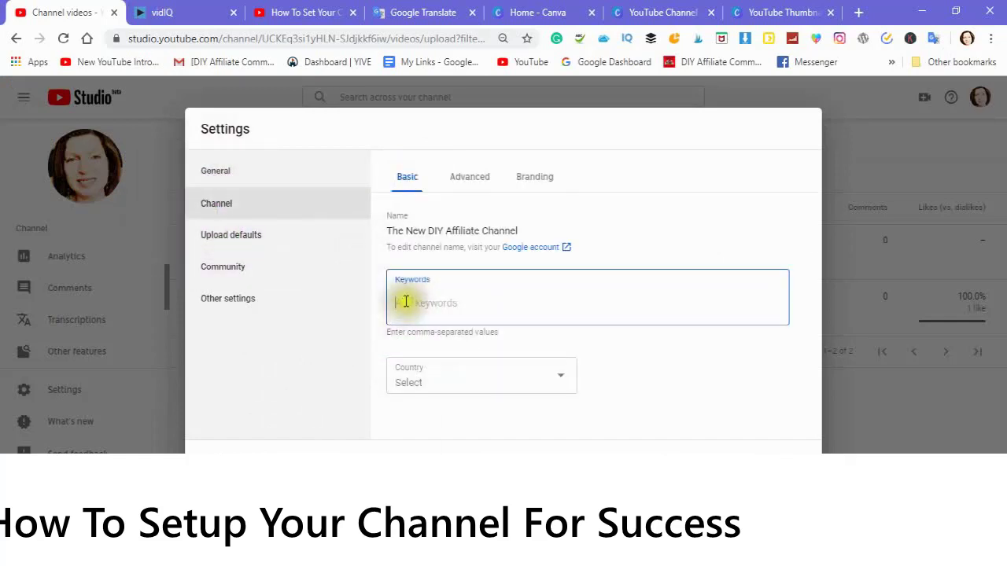
type("create youtube channels")
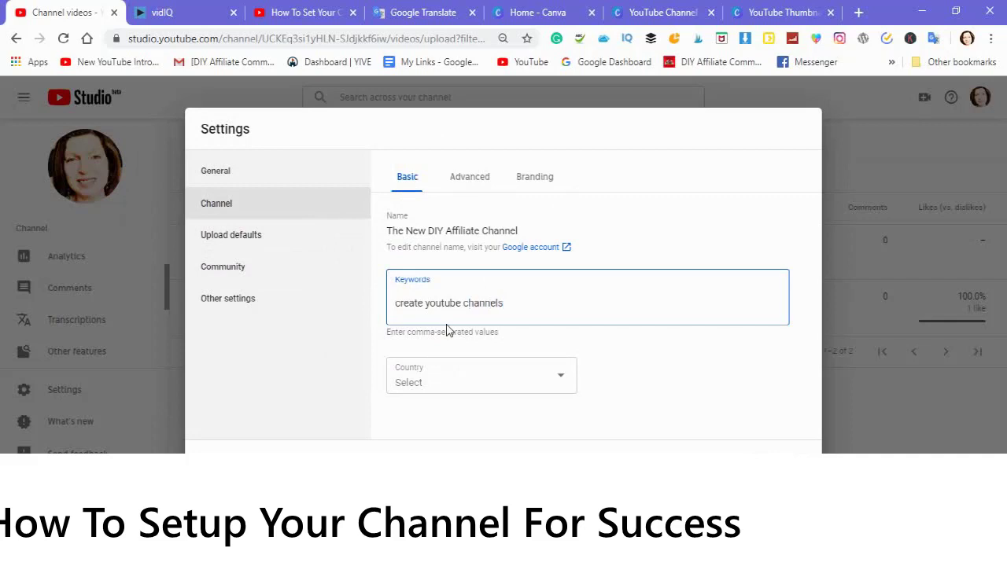
key("Return")
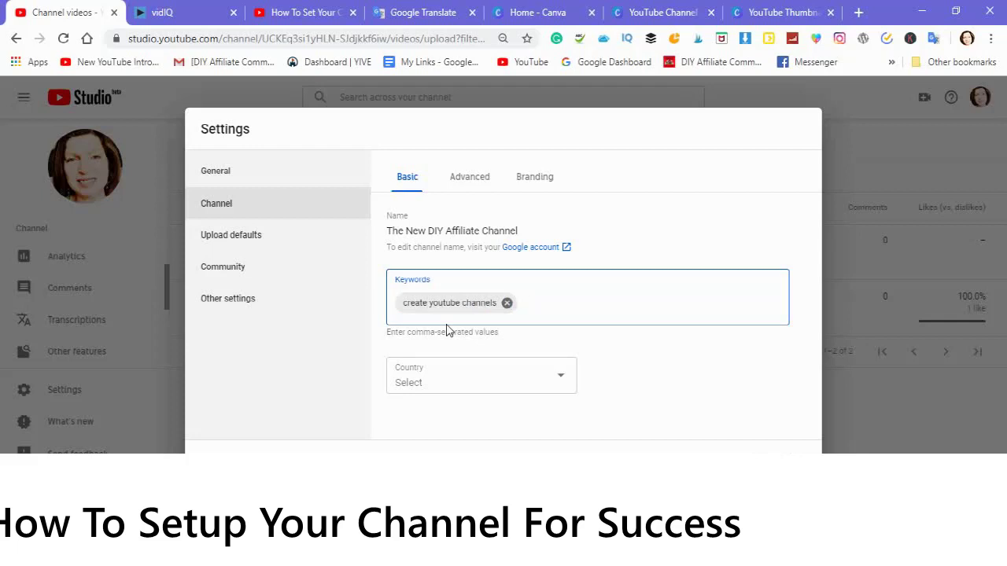
Look up the search suggestions for "youtube" on the open YouTube results page
left_click(303, 14)
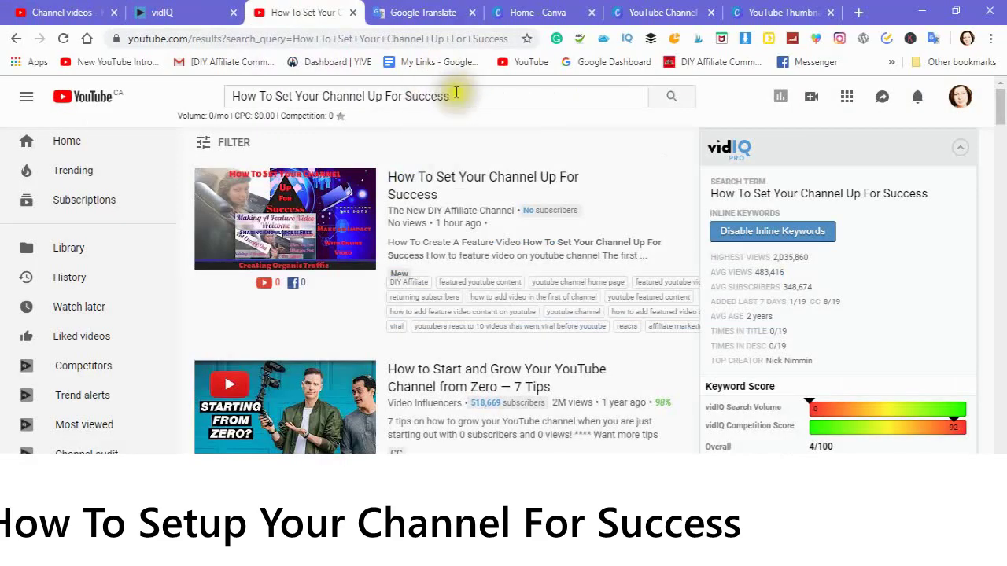
left_click(457, 94)
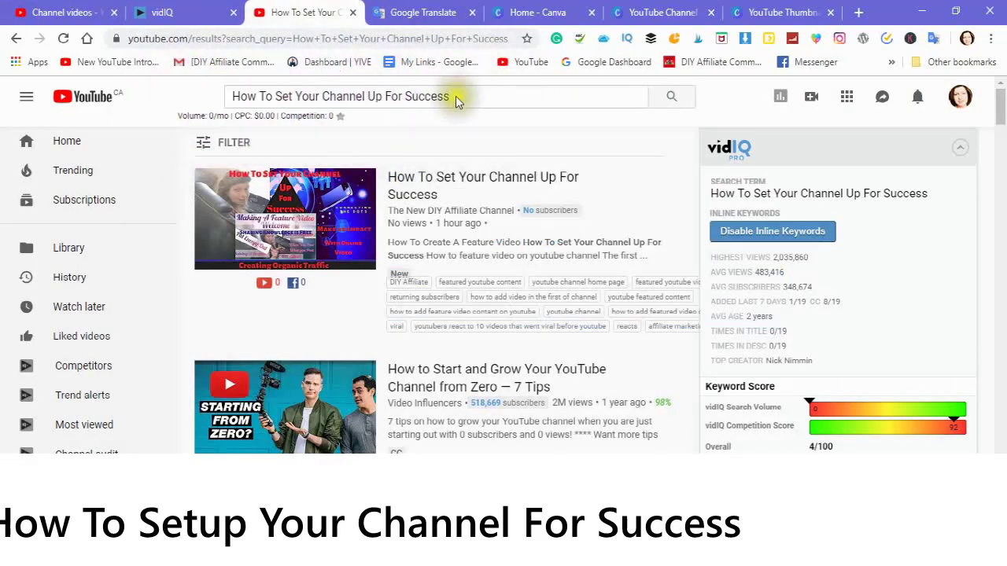
left_click(461, 97)
key("ctrl+a")
type("How")
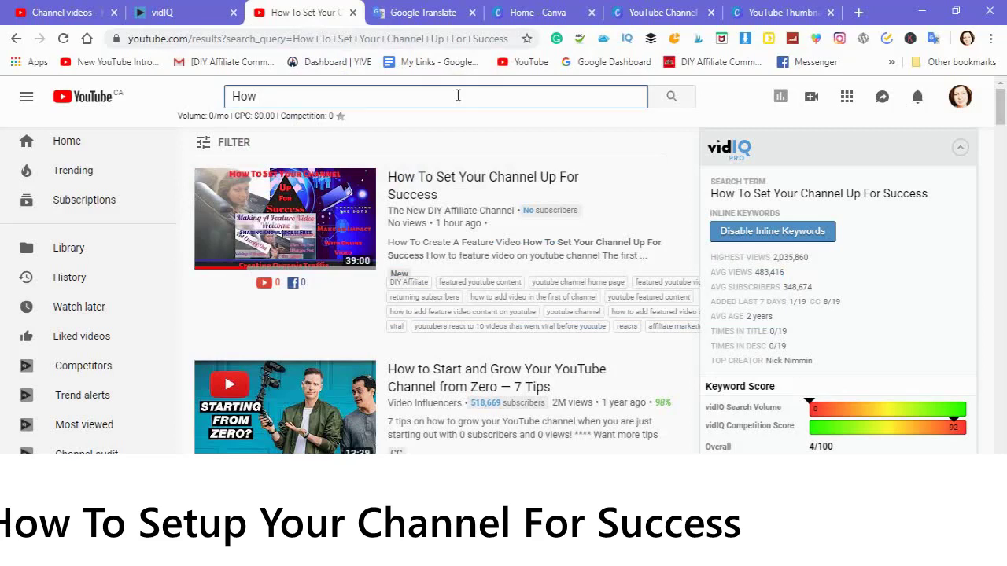
key("BackSpace")
key("BackSpace")
key("BackSpace")
type("youtu")
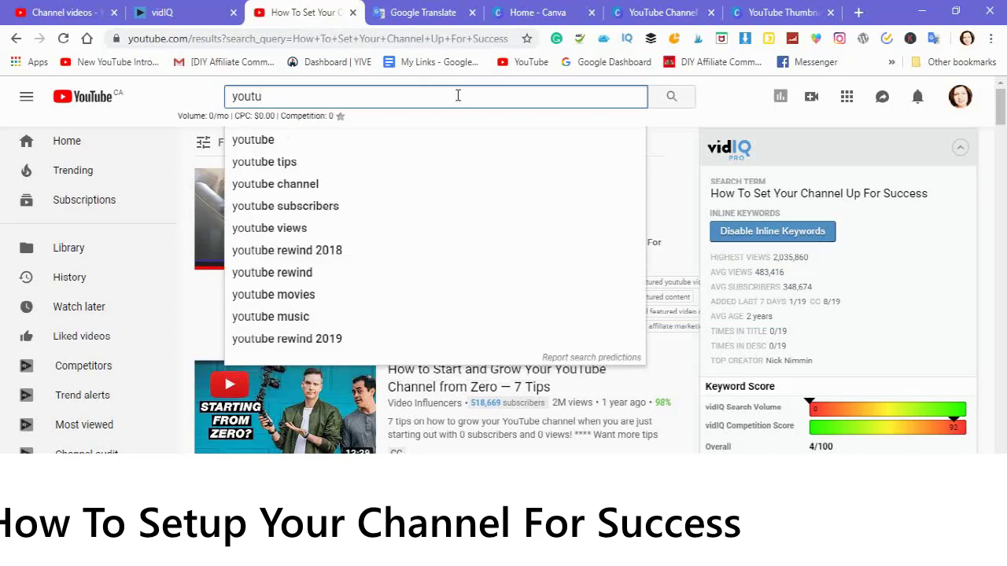
type("be")
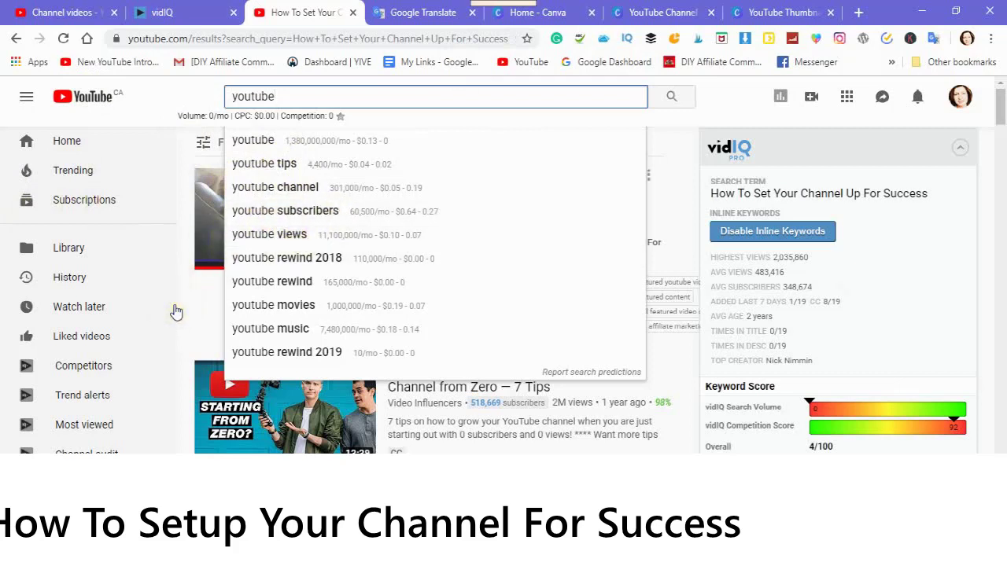
Add the keywords "youtube tips" and "youtube views" to the channel settings in YouTube Studio
left_click(86, 12)
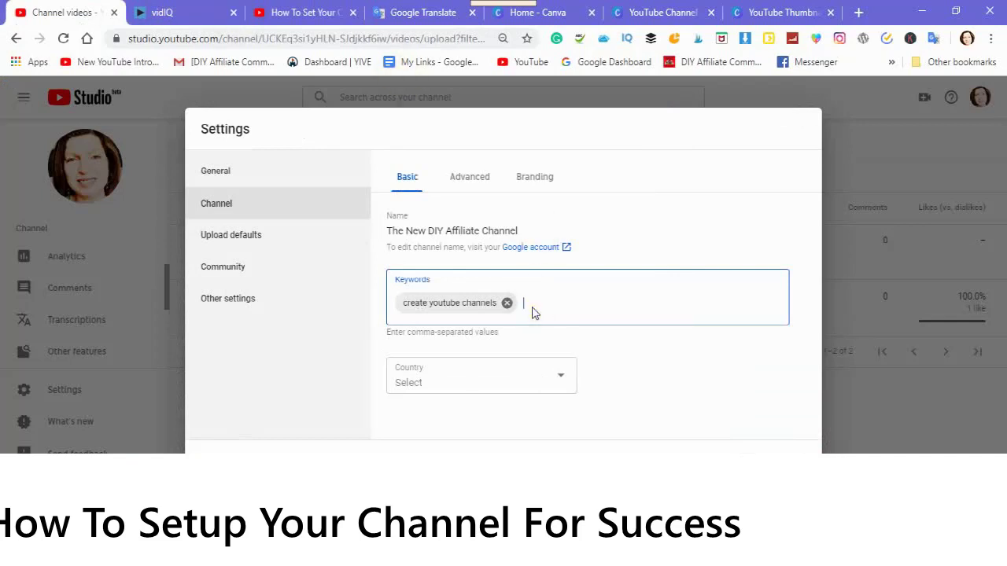
type("youtube tips,youtube")
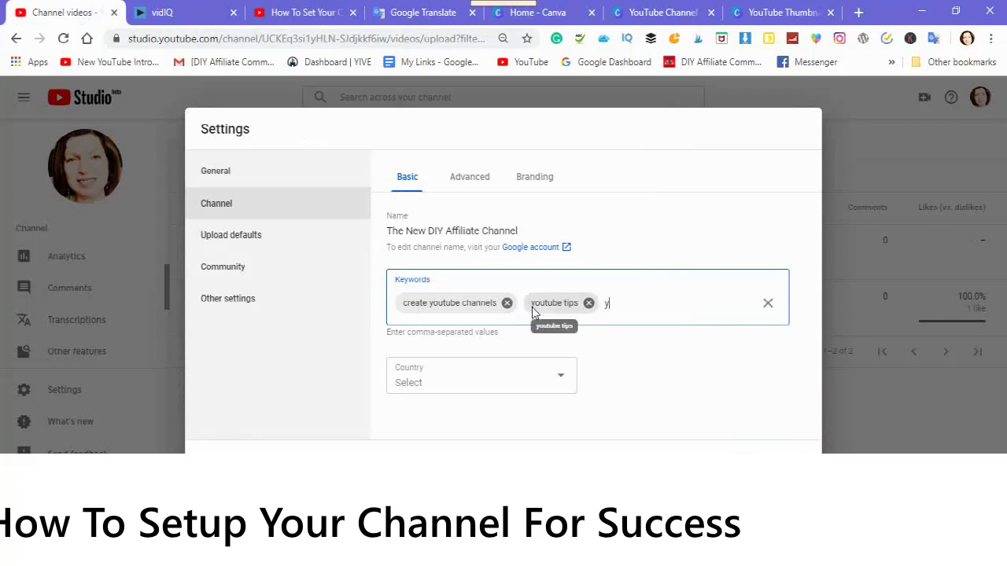
type(" view")
type("s,")
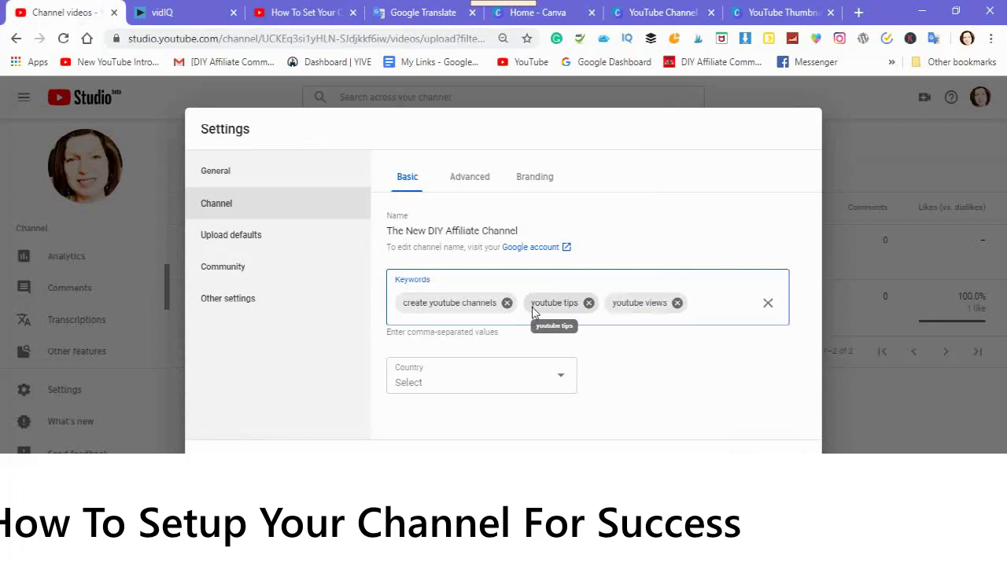
Examine vidIQ's keyword score, top search keywords and trending videos beside the YouTube search results
left_click(311, 13)
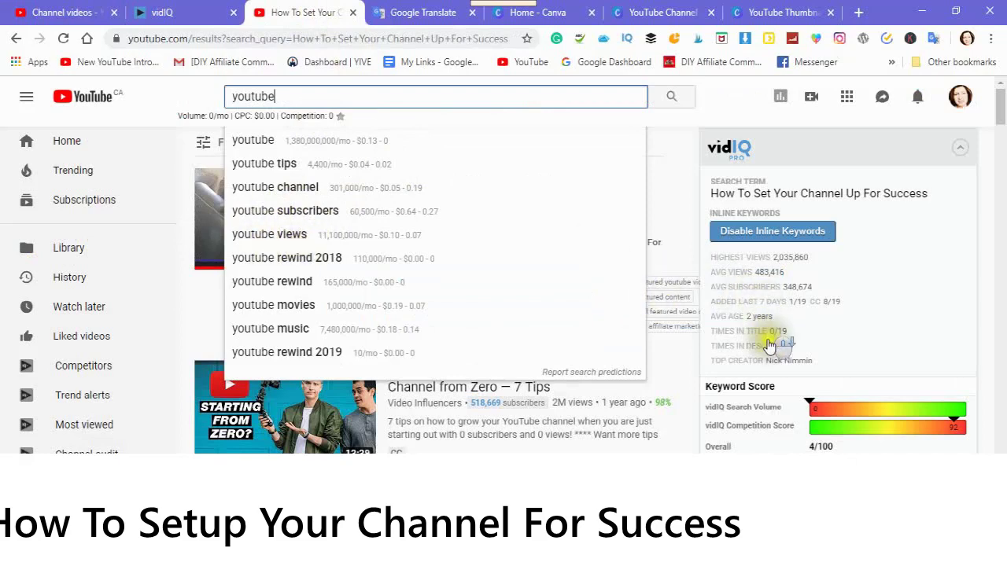
key("Escape")
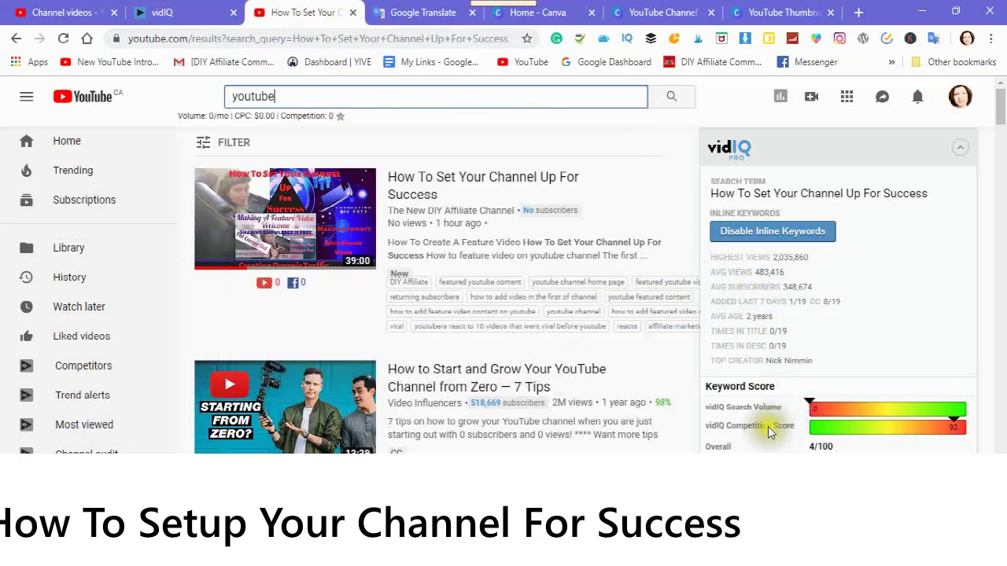
scroll(767, 432, "down", 3)
scroll(762, 435, "down", 3)
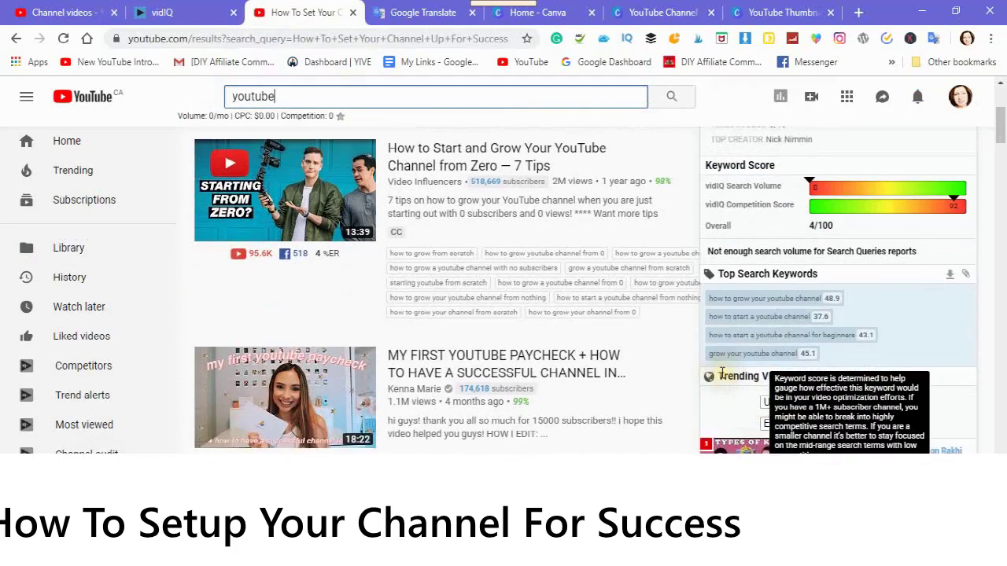
scroll(860, 263, "down", 5)
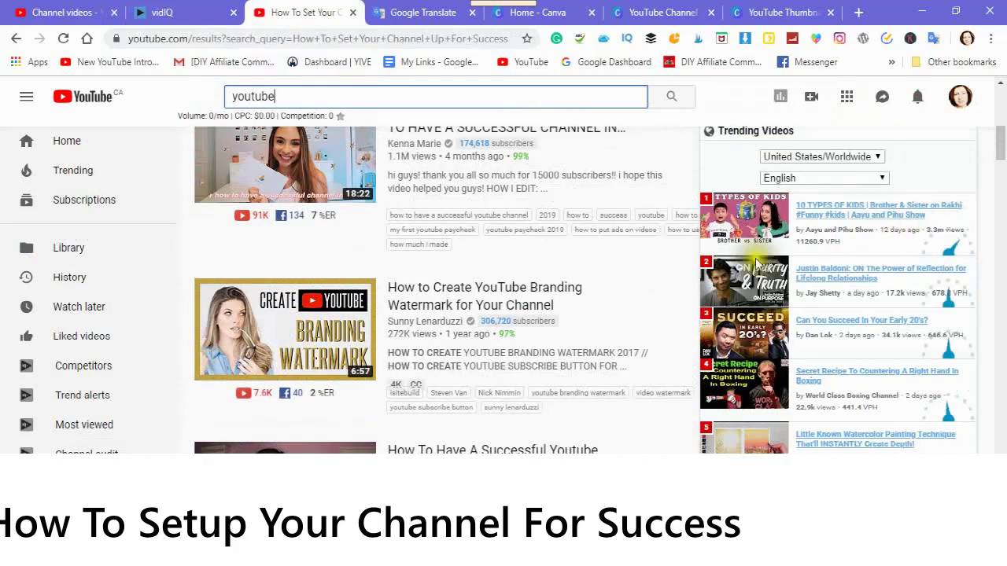
scroll(731, 250, "down", 3)
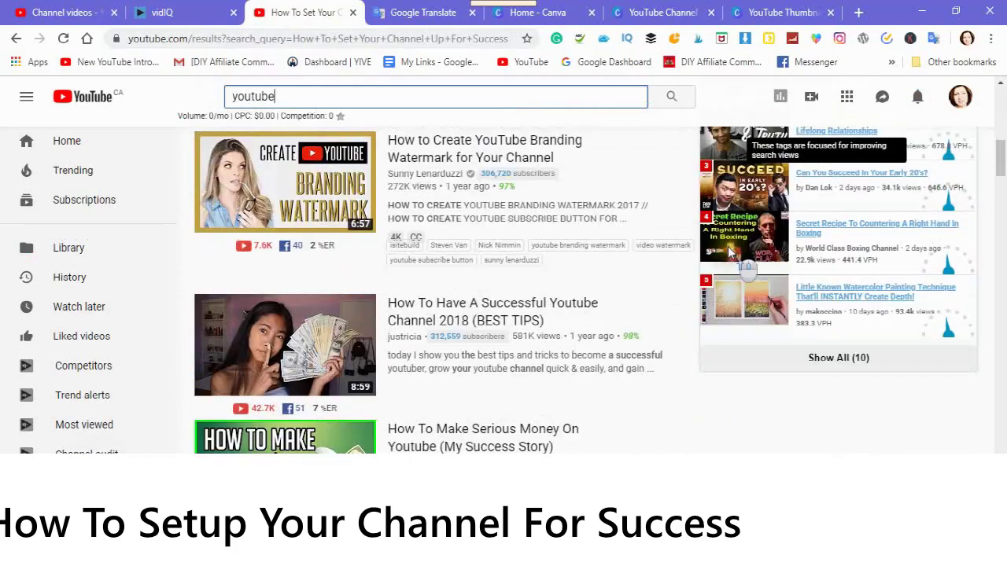
scroll(722, 248, "down", 4)
scroll(724, 222, "down", 1)
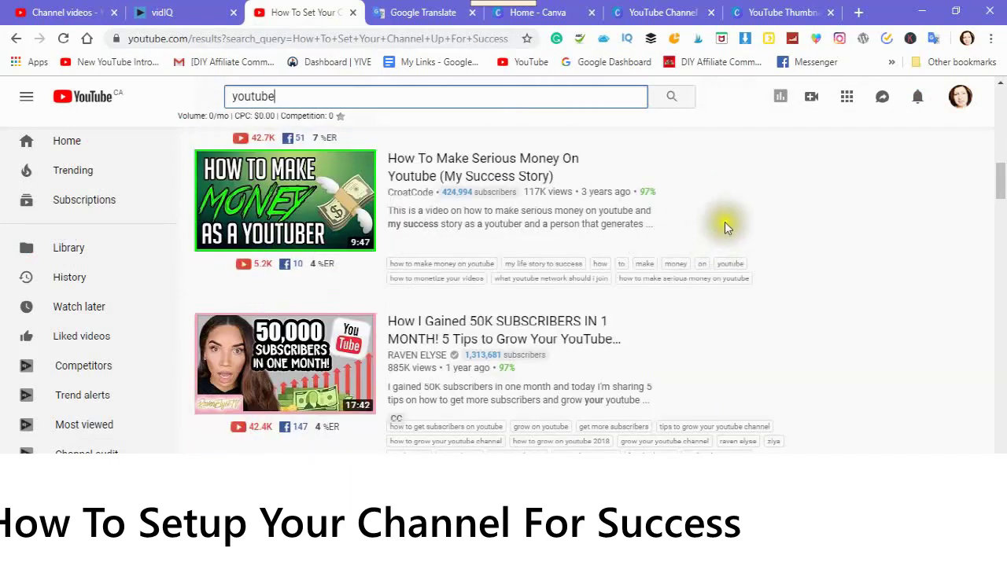
scroll(730, 252, "down", 1)
scroll(761, 294, "up", 5)
scroll(762, 295, "up", 5)
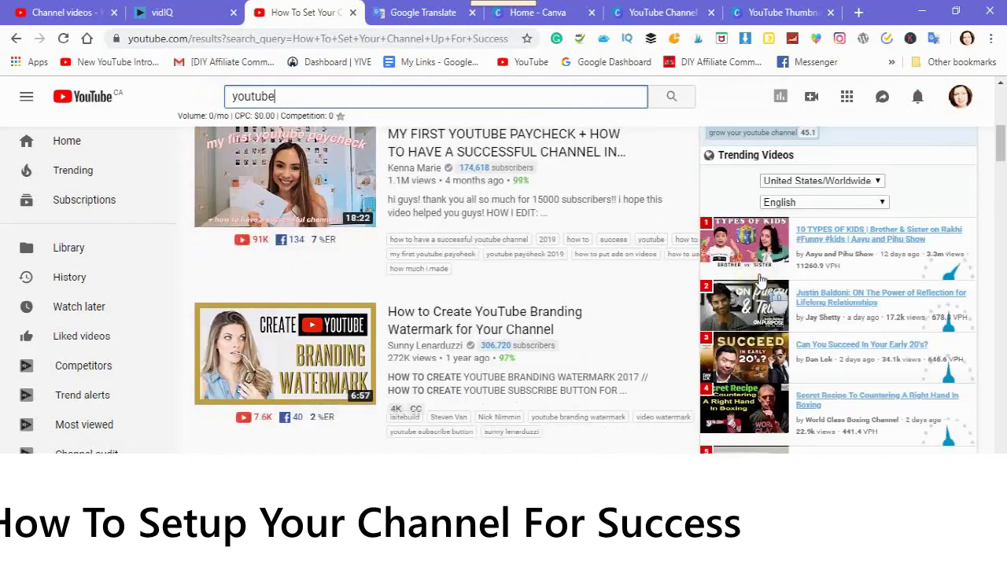
scroll(751, 287, "down", 1)
scroll(720, 330, "down", 1)
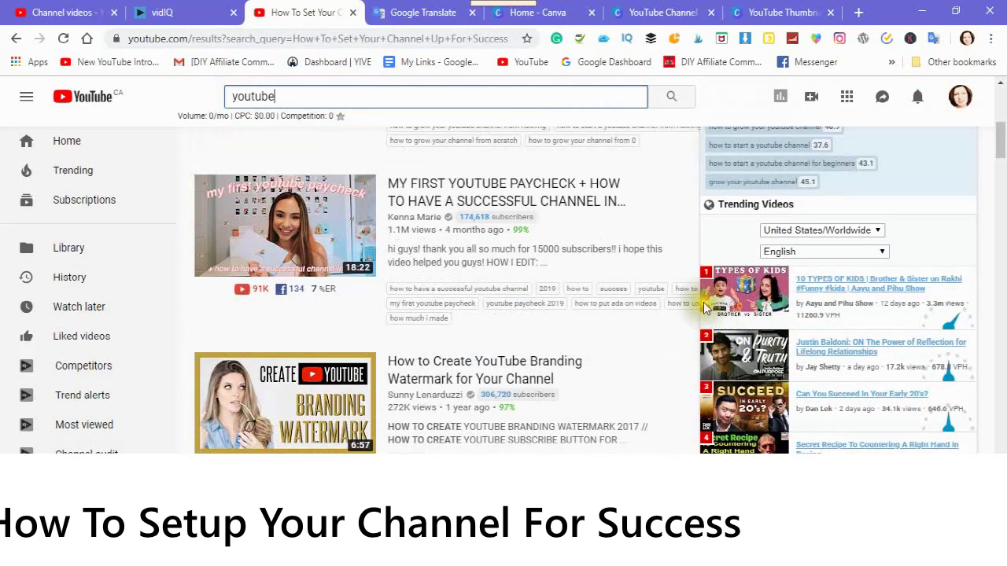
scroll(715, 291, "up", 3)
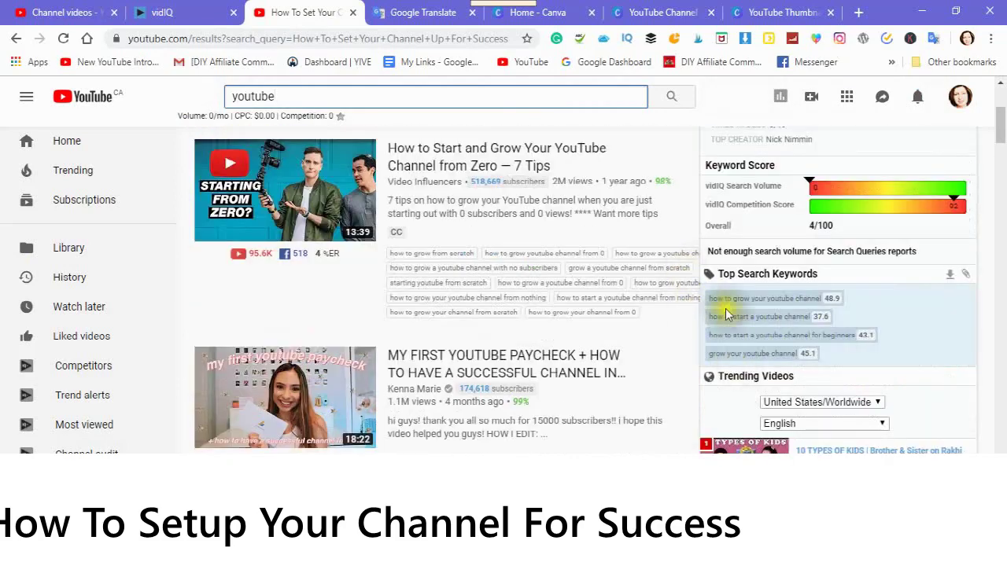
scroll(787, 288, "up", 1)
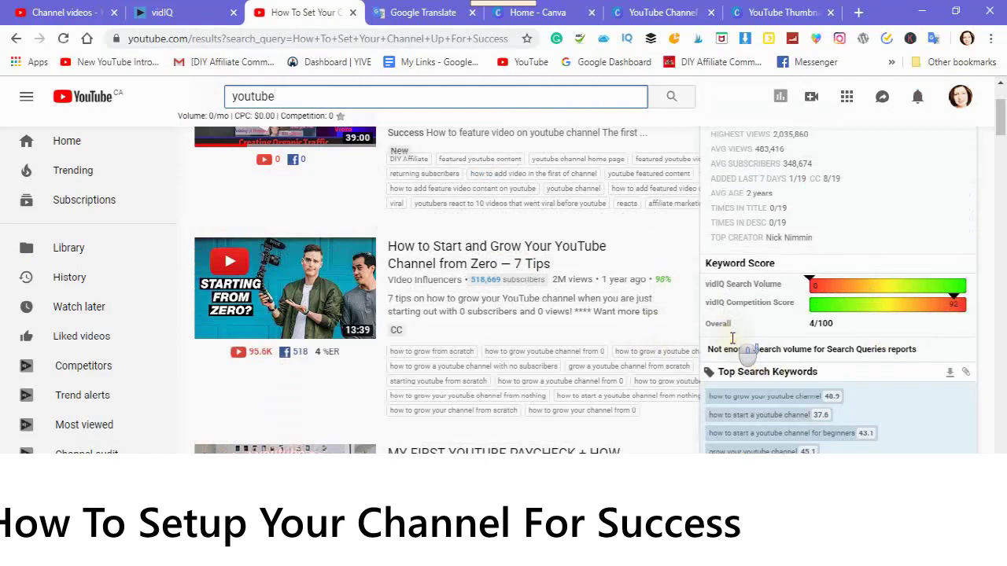
scroll(712, 329, "down", 1)
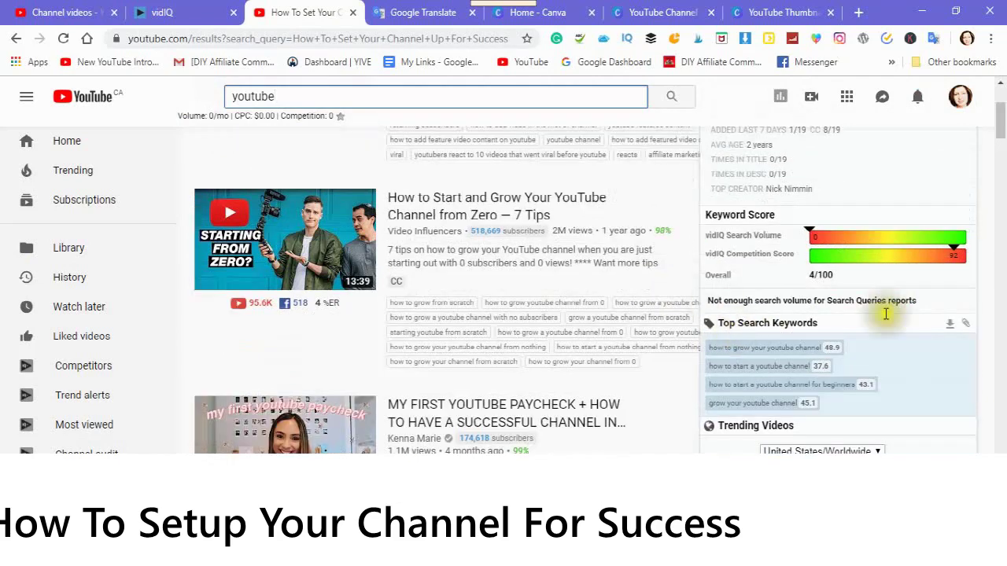
Copy vidIQ's top search keywords from the YouTube results page and paste them into the channel's keywords in YouTube Studio
left_click(966, 329)
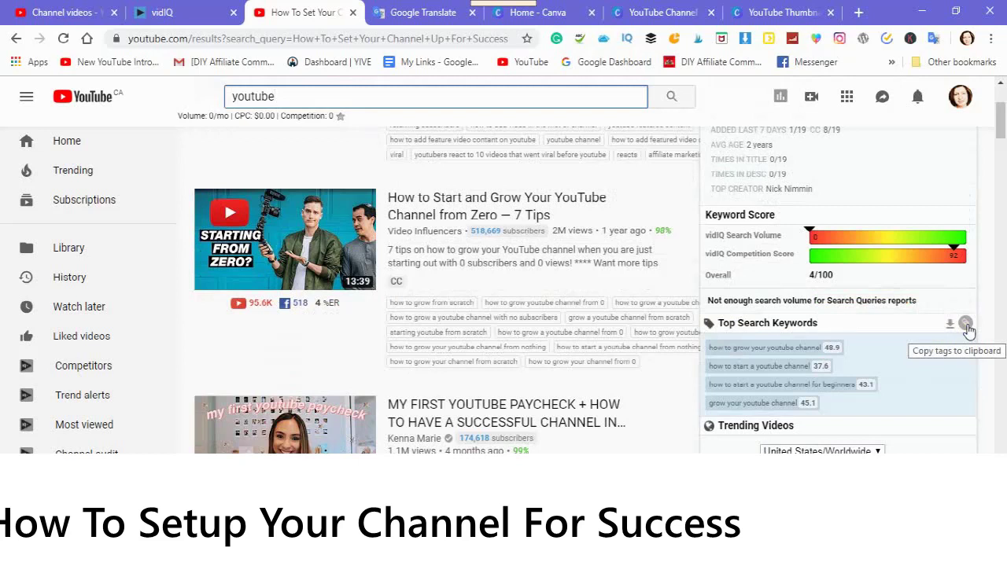
left_click(967, 329)
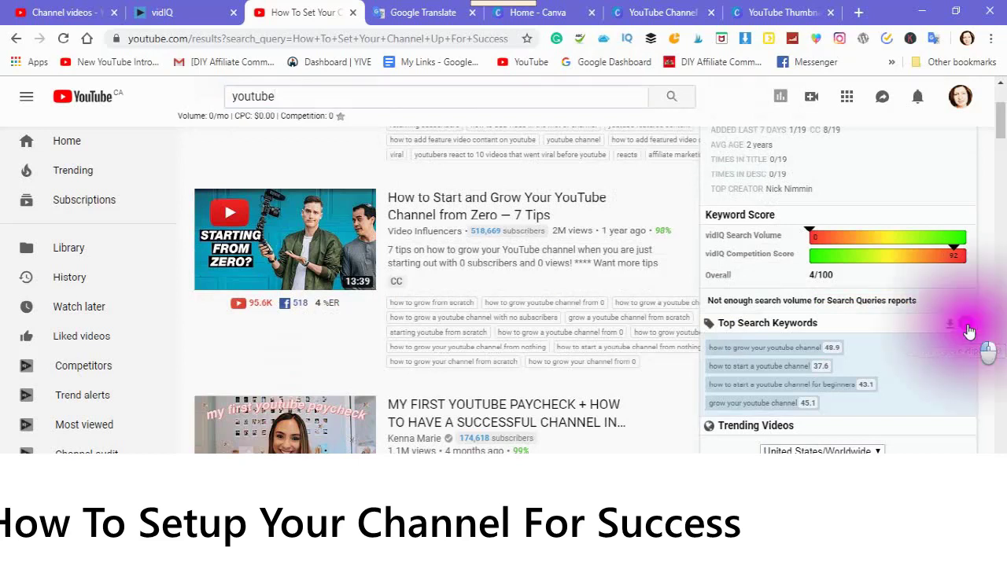
left_click(76, 16)
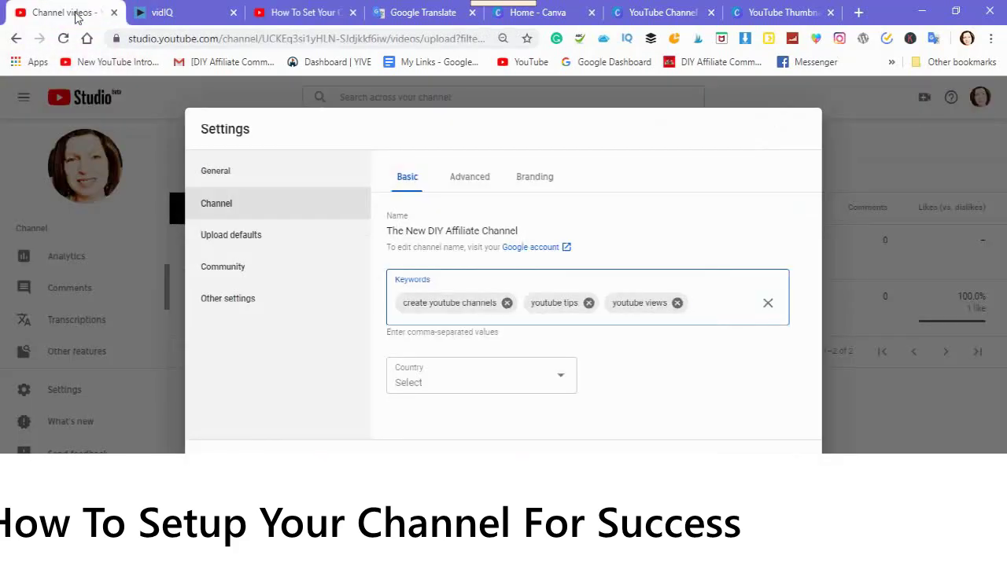
left_click(700, 305)
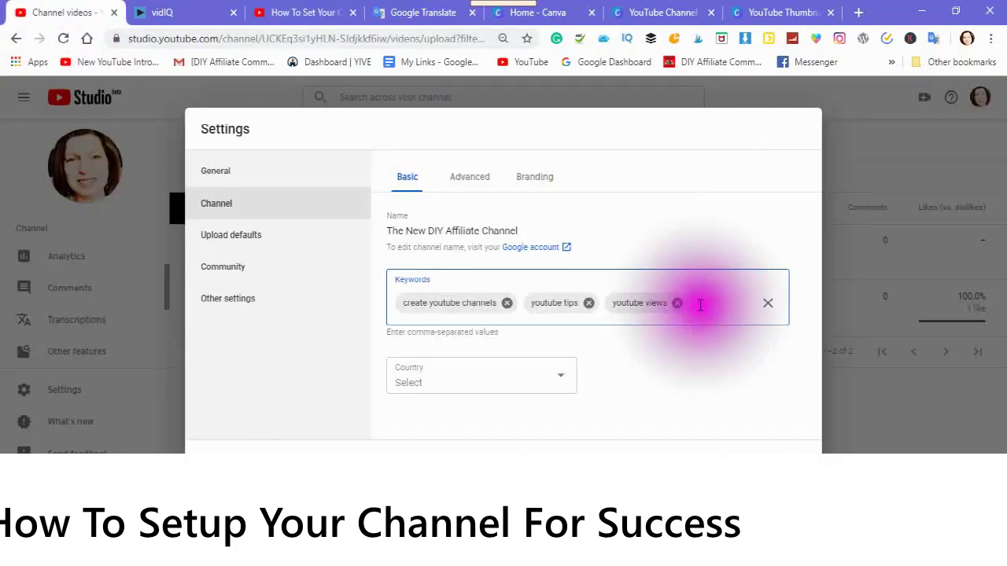
right_click(700, 306)
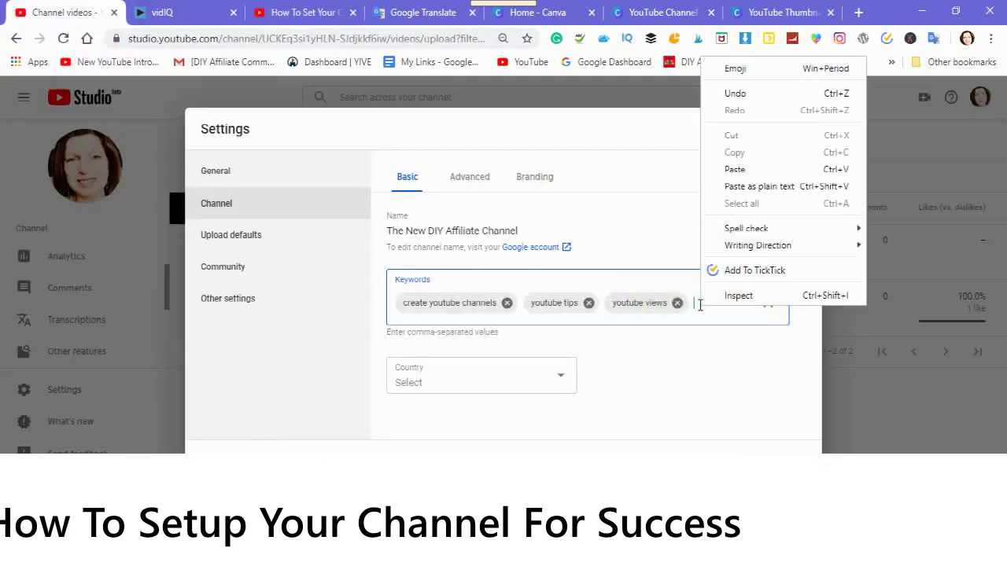
left_click(733, 172)
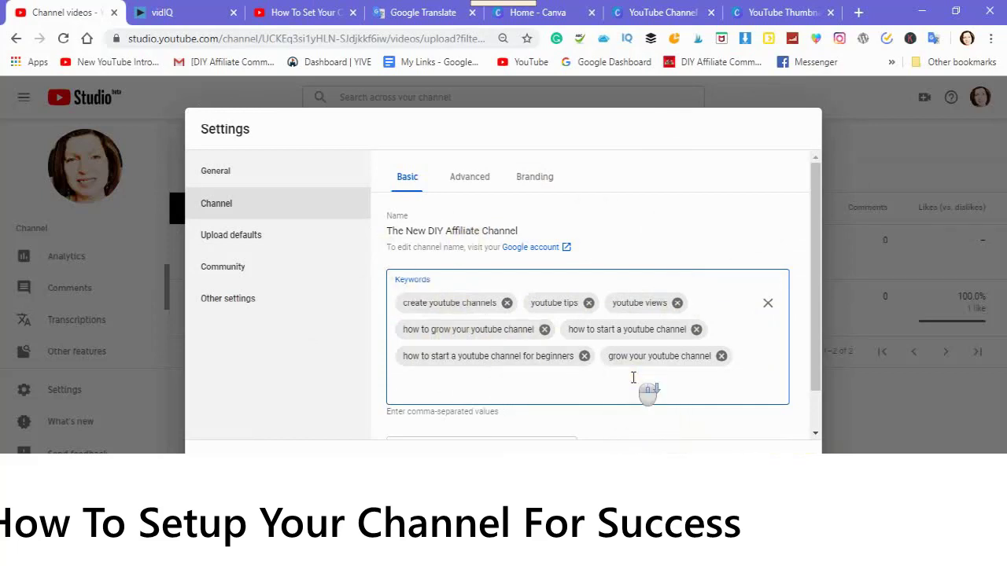
Set the channel's country to Canada
scroll(641, 389, "down", 1)
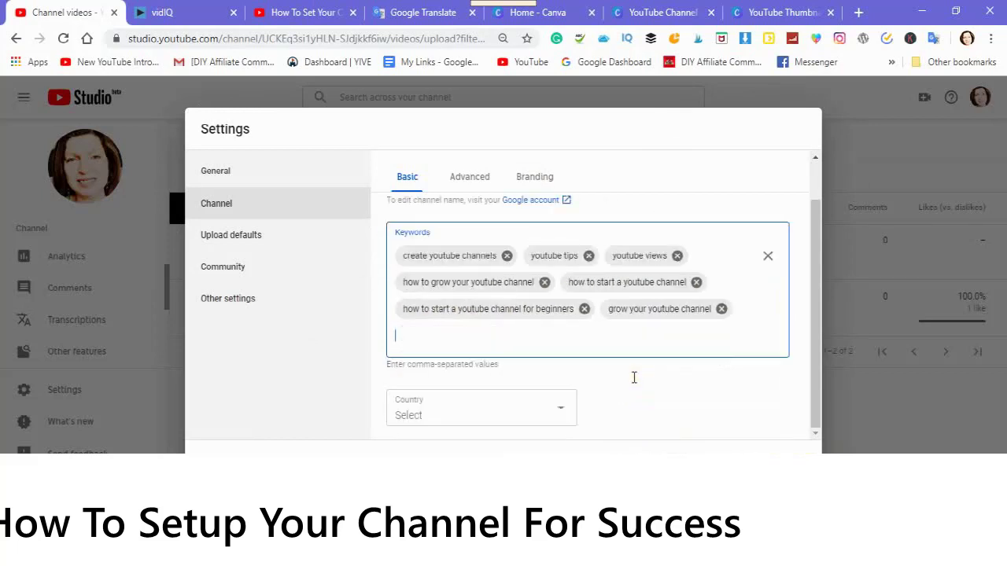
left_click(558, 415)
key("Escape")
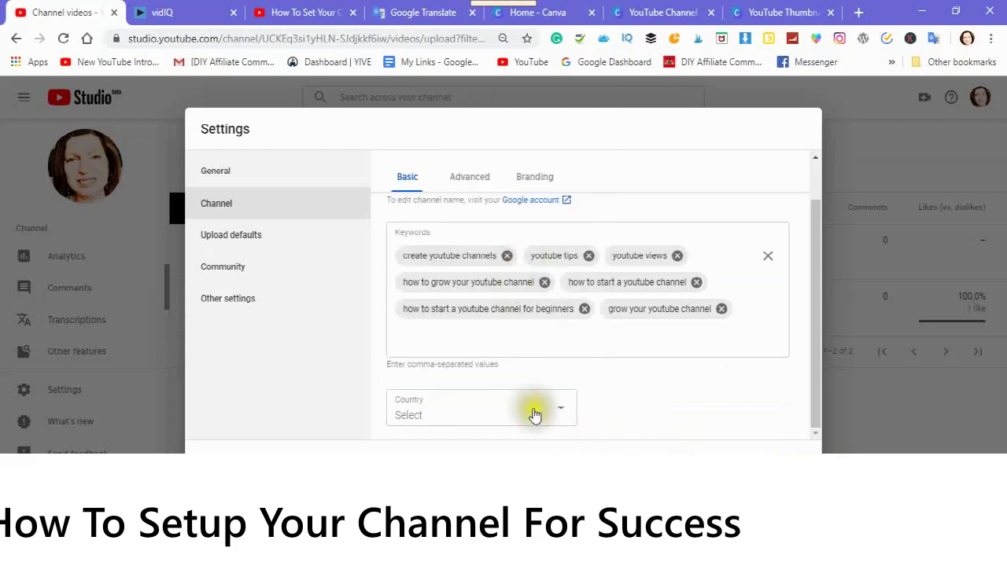
left_click(561, 414)
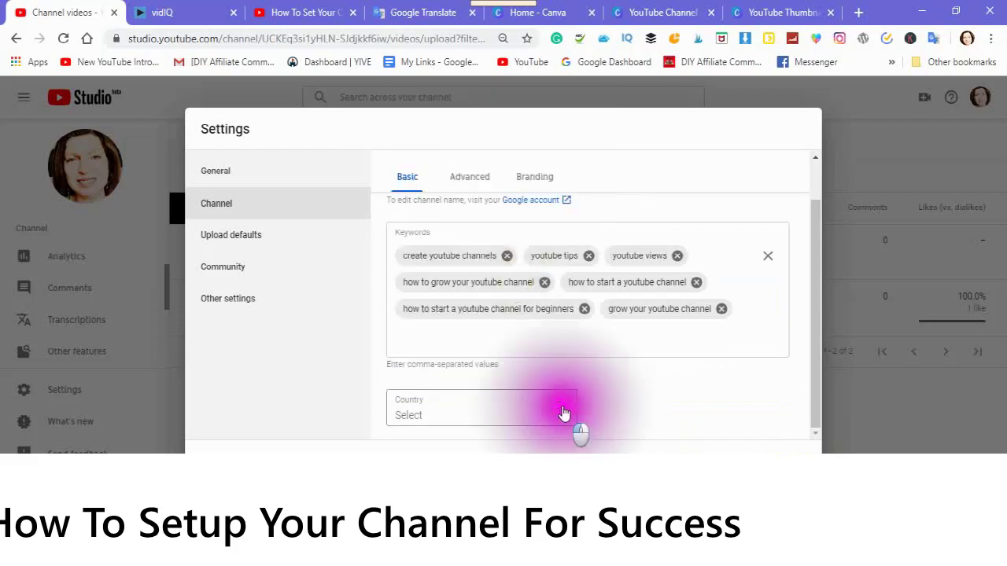
scroll(507, 236, "up", 1)
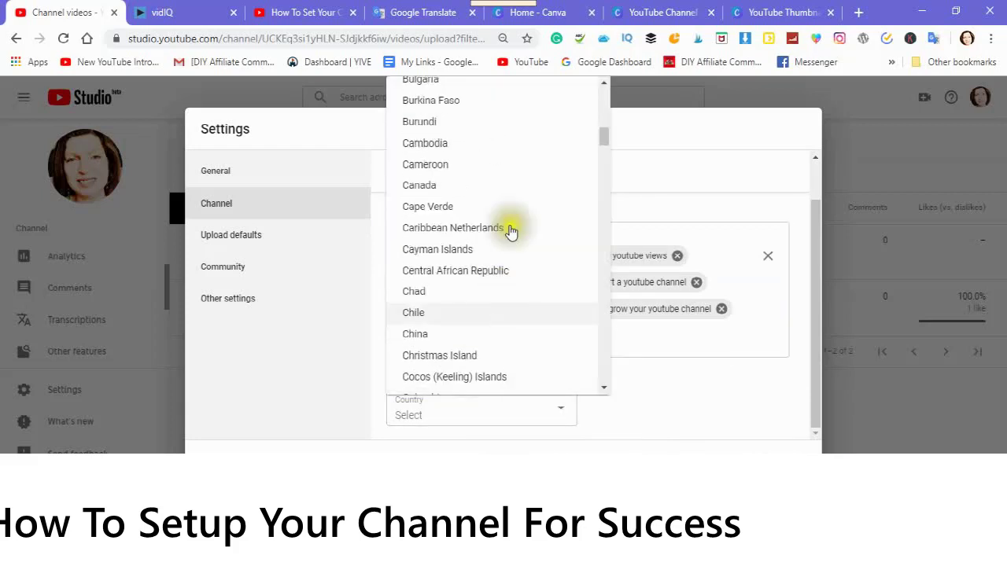
left_click(411, 187)
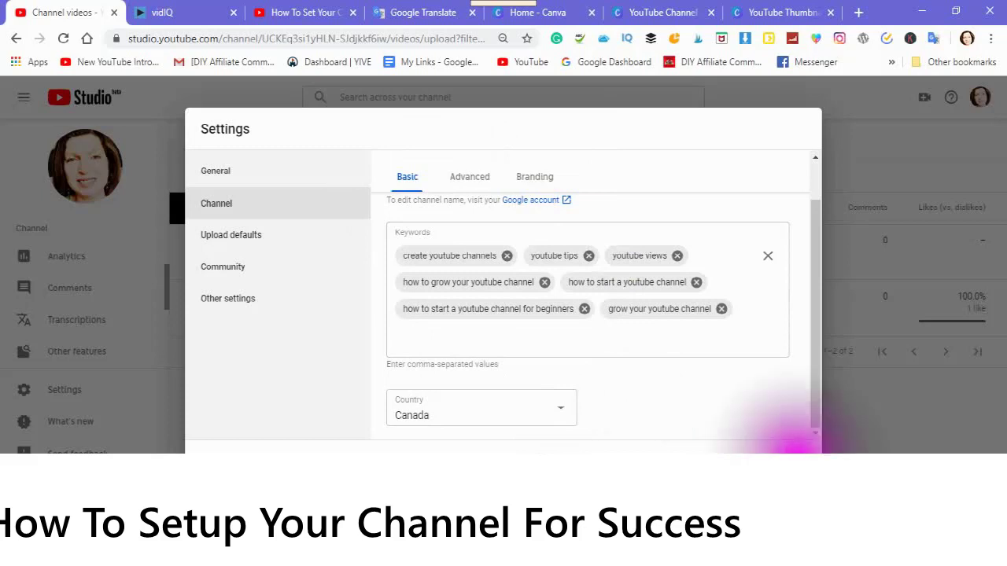
Save the channel's basic settings, and reopen the channel settings to review the advanced options
left_click(794, 453)
left_click(67, 397)
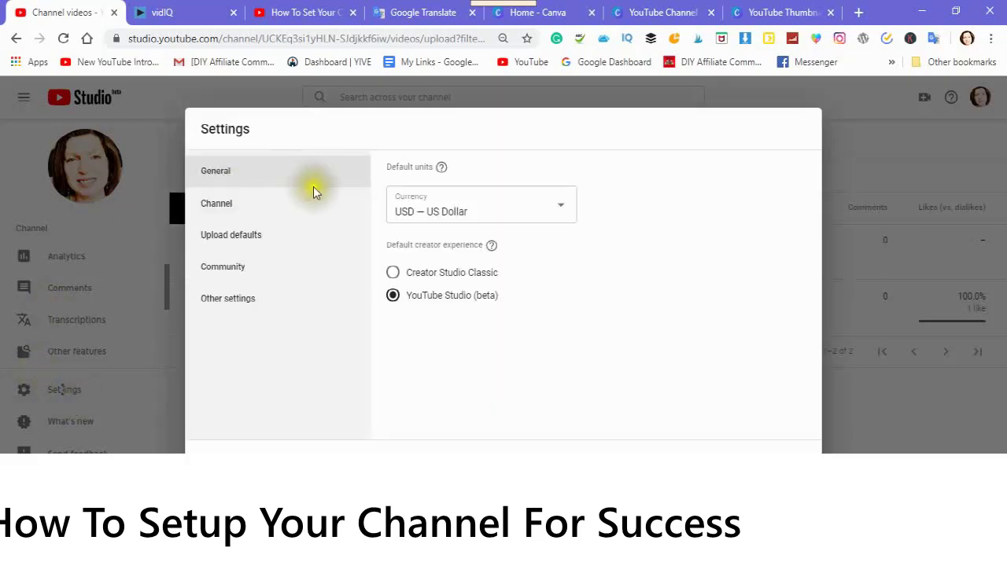
left_click(209, 206)
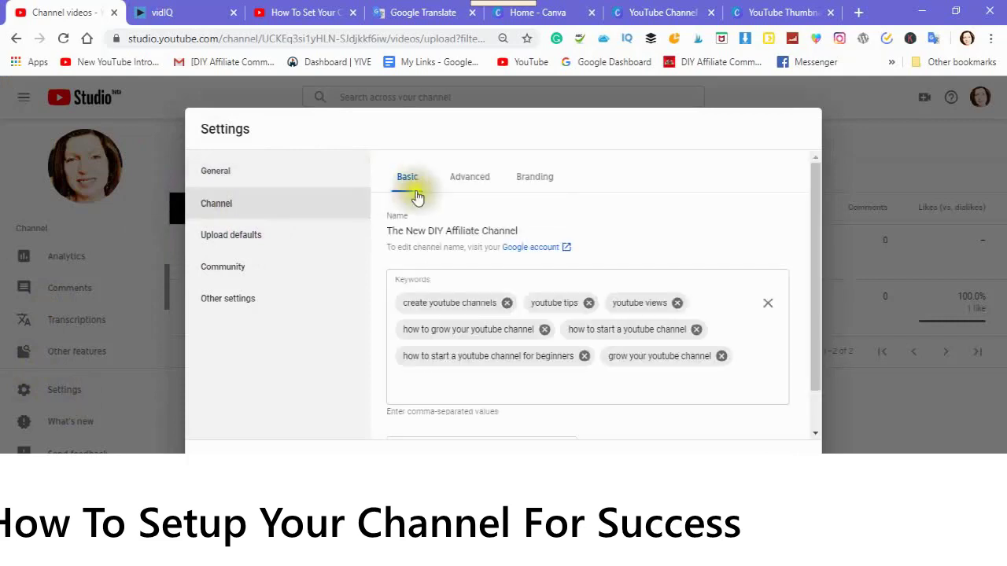
left_click(472, 181)
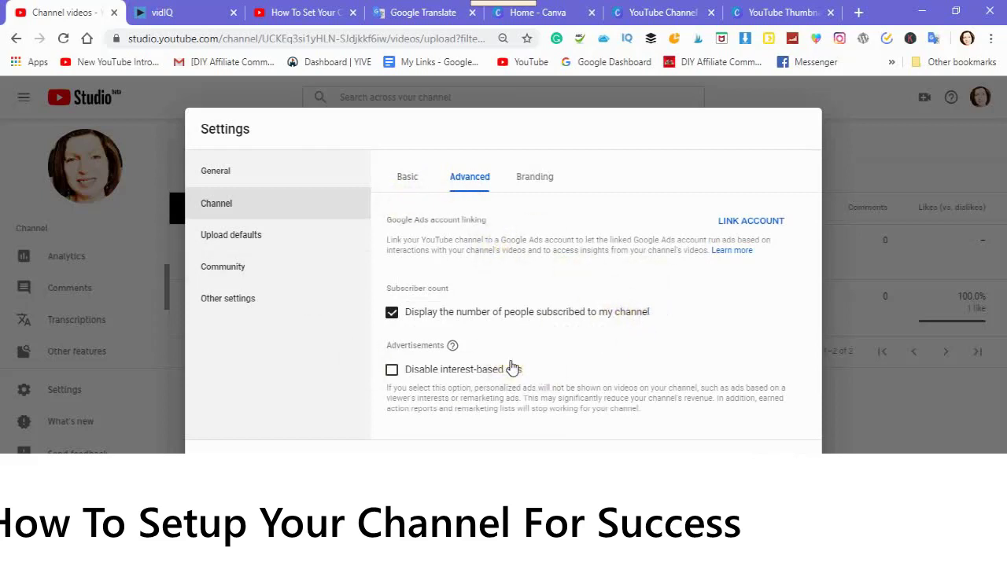
Upload the "Subscribe" image from the branding folder as the channel's video watermark and save the settings
left_click(537, 182)
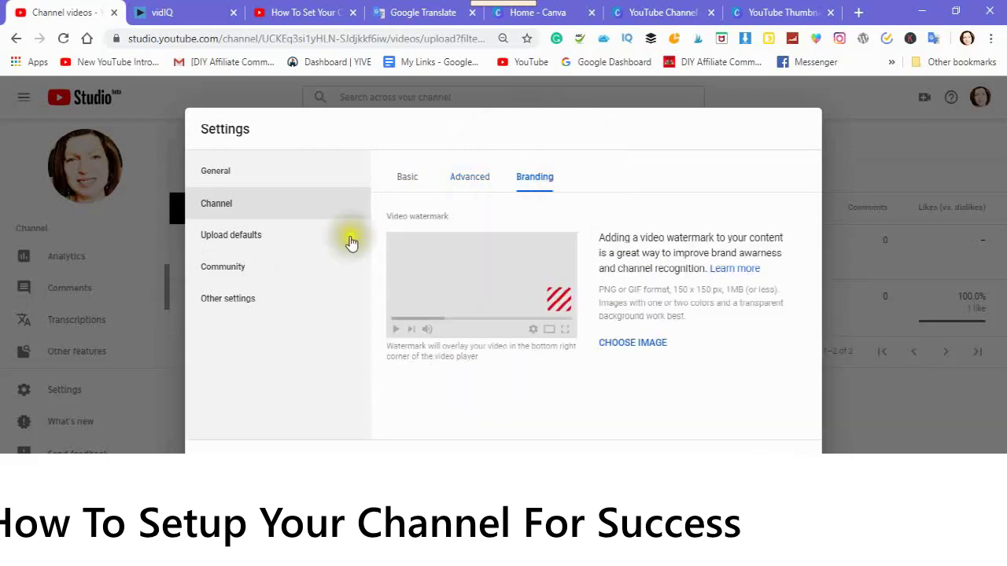
left_click(624, 352)
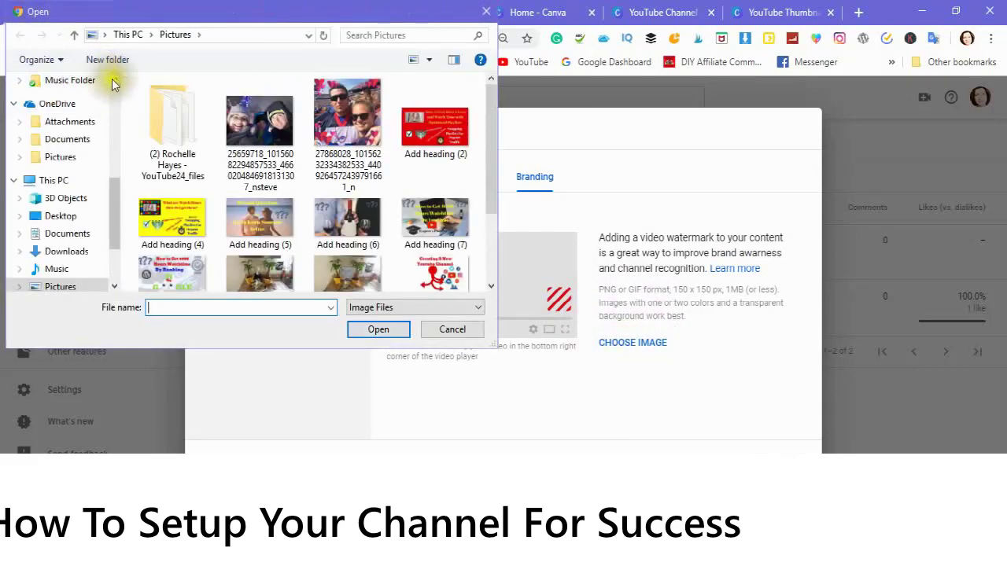
left_click(450, 127)
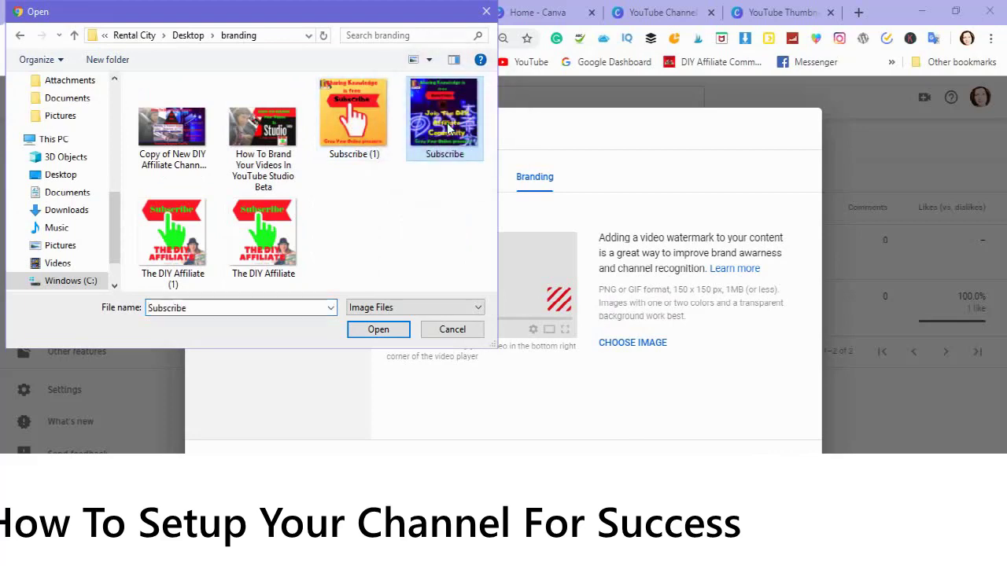
left_click(381, 329)
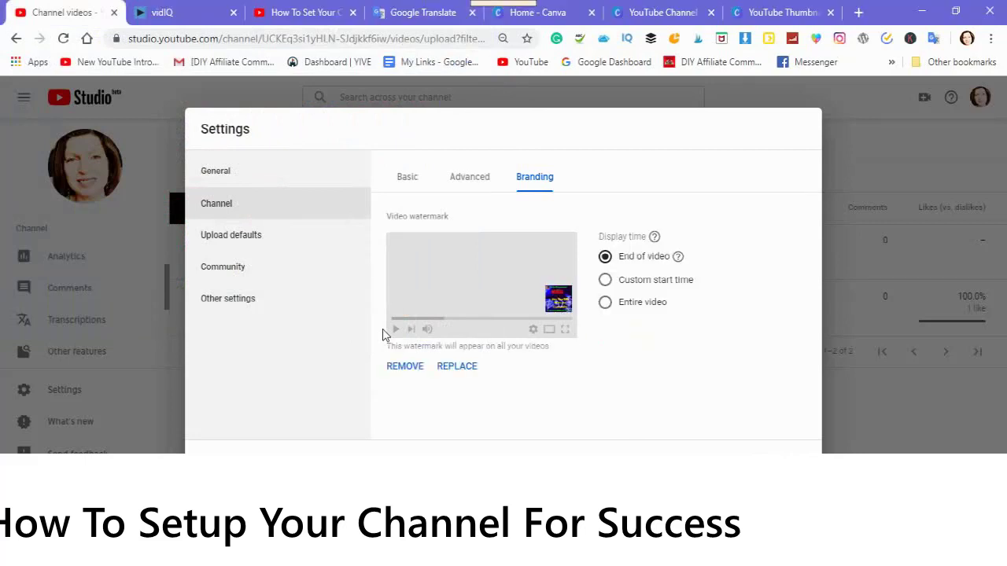
left_click(795, 444)
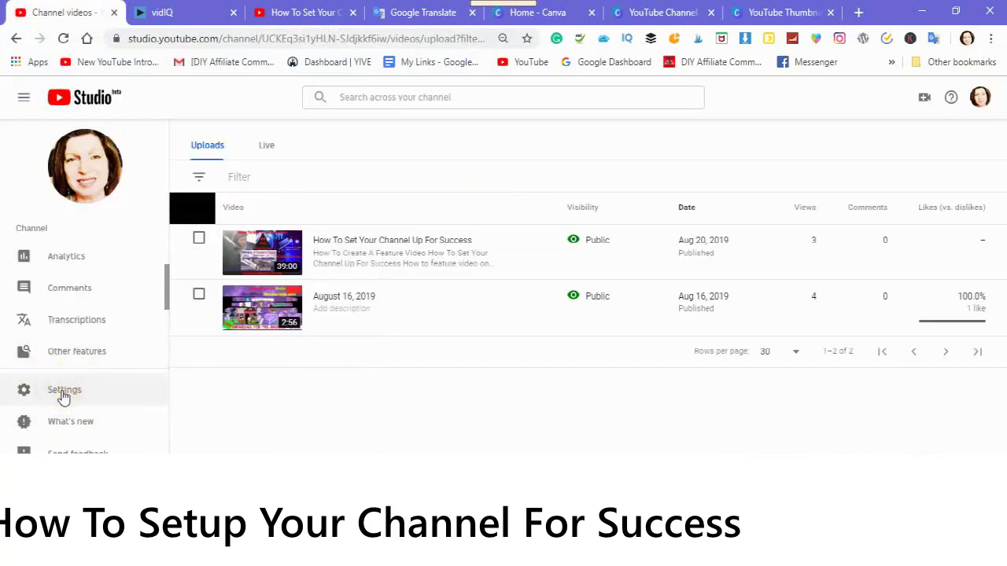
Set the channel's video watermark to display for the entire video and save the settings
left_click(64, 396)
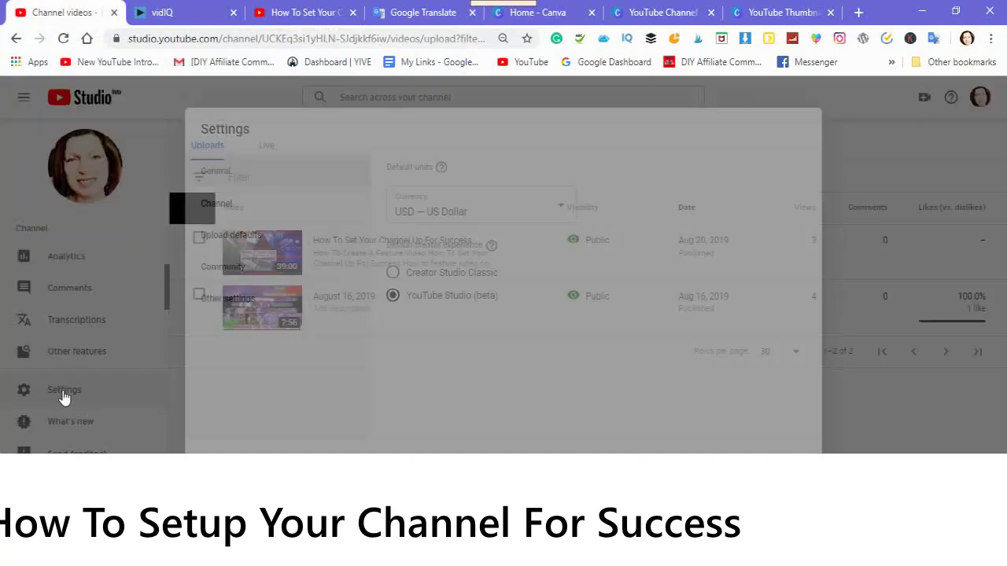
left_click(210, 207)
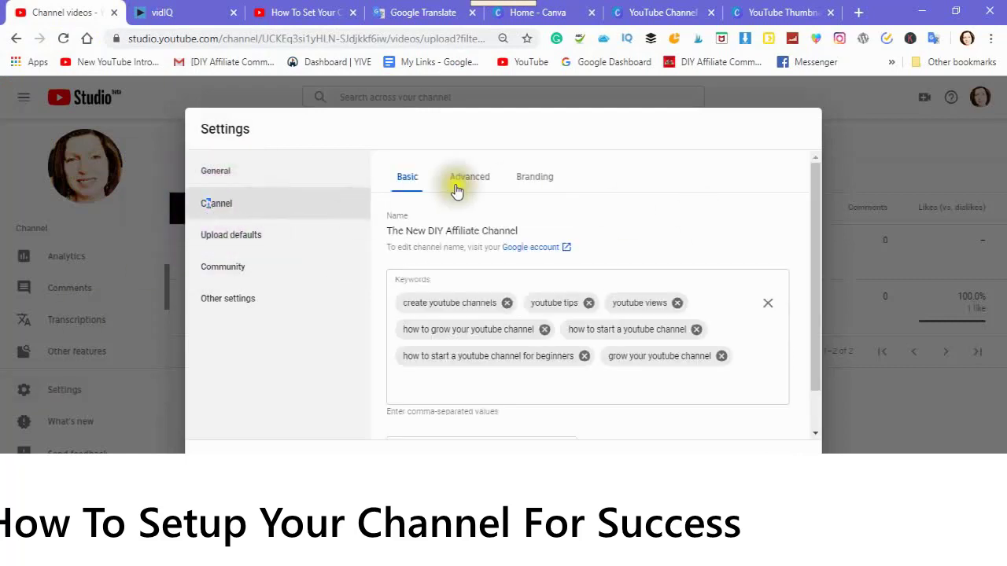
left_click(531, 179)
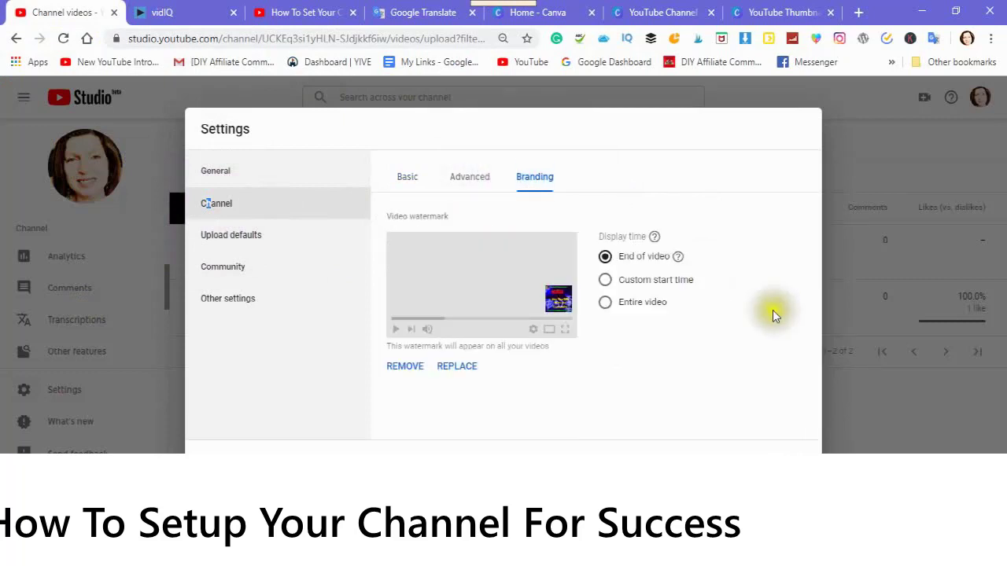
left_click(605, 283)
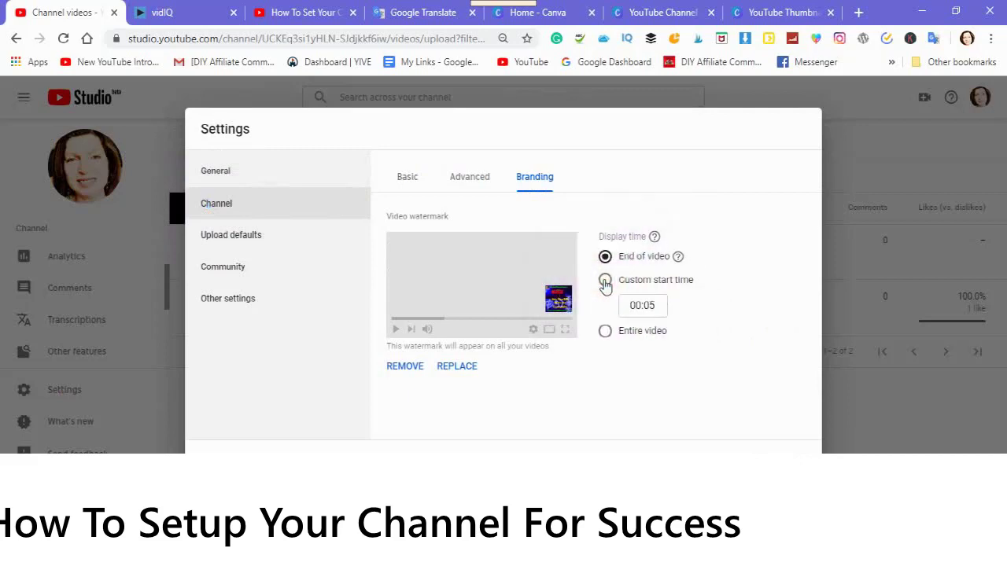
left_click(605, 330)
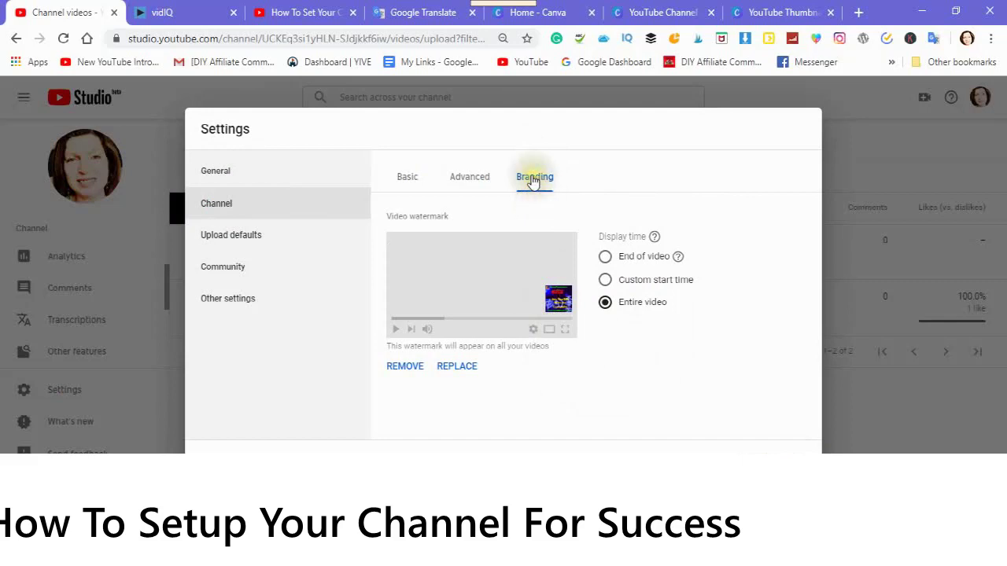
left_click(793, 450)
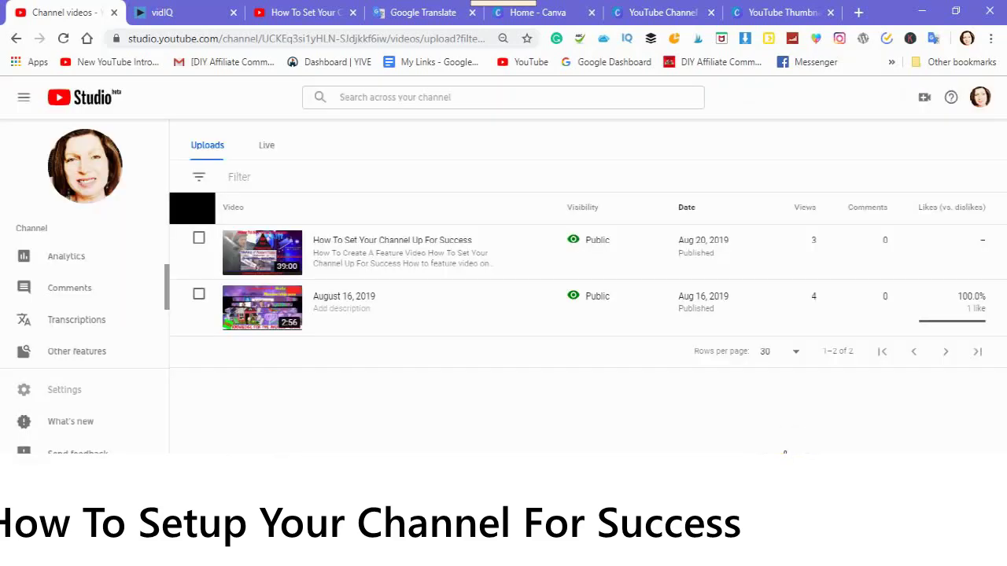
Add the hashtags "#youtube_tips" and "#youtube_views" on separate lines in the upload defaults' description, below two blank lines
left_click(66, 392)
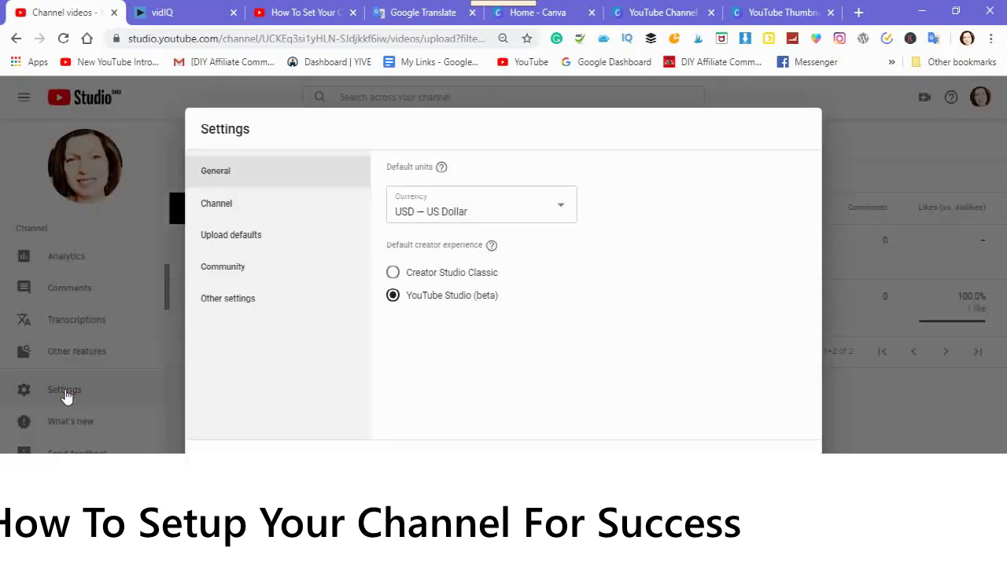
left_click(214, 206)
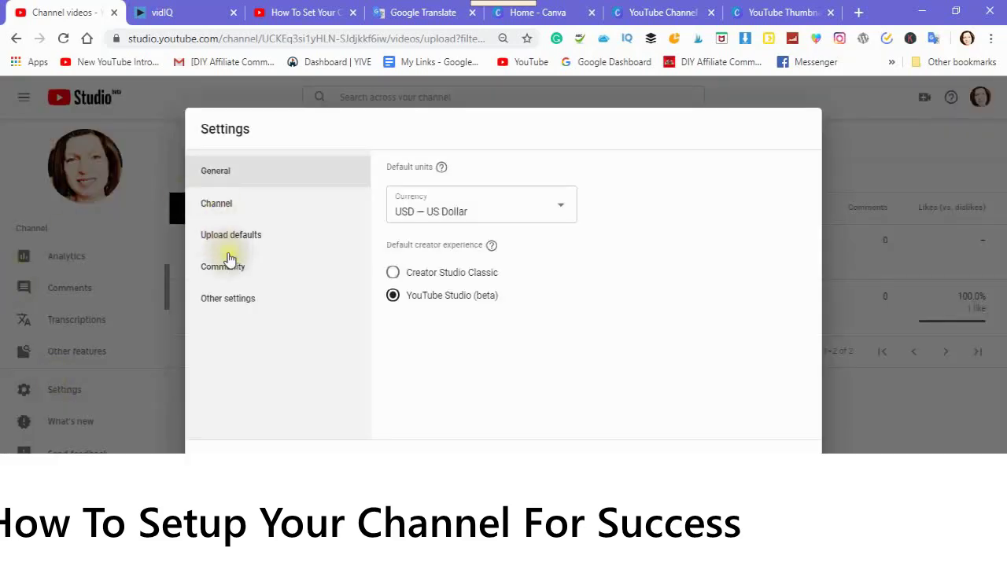
left_click(220, 241)
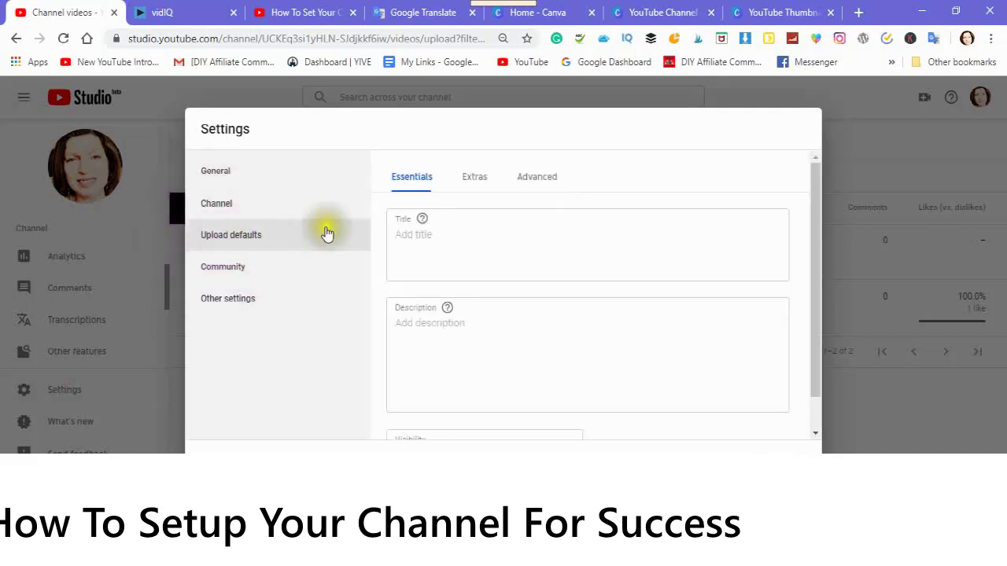
left_click(435, 243)
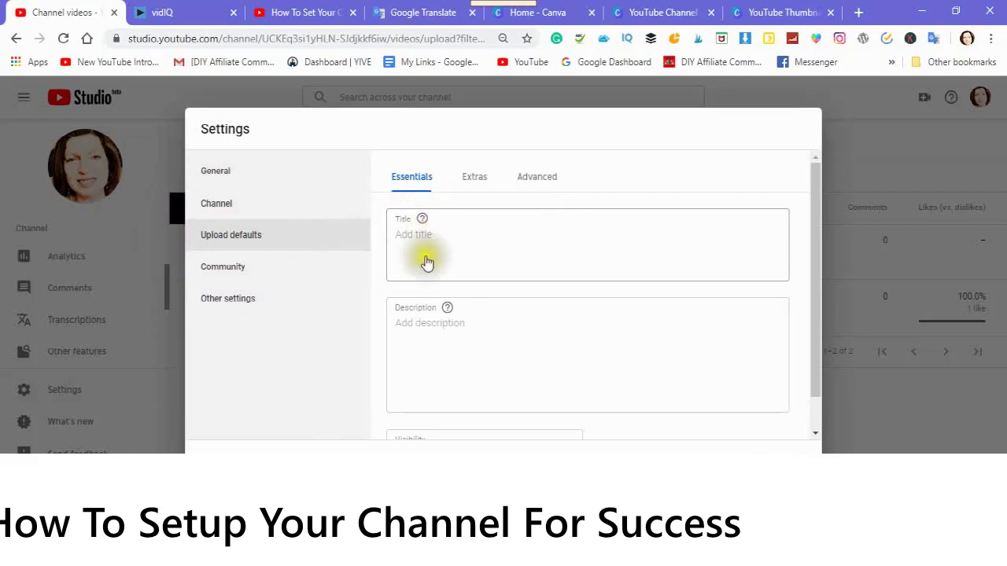
scroll(488, 253, "down", 2)
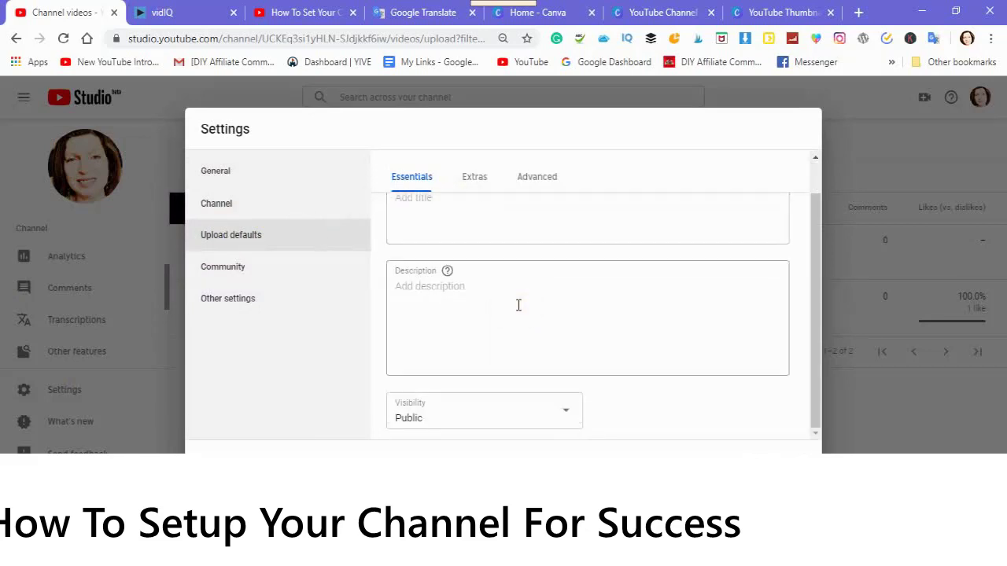
scroll(454, 335, "up", 1)
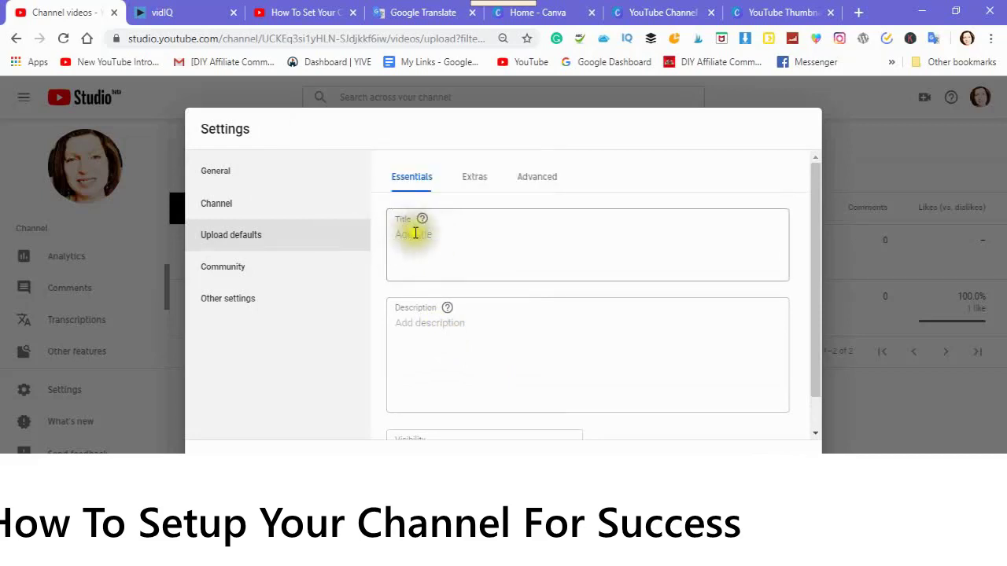
left_click(396, 370)
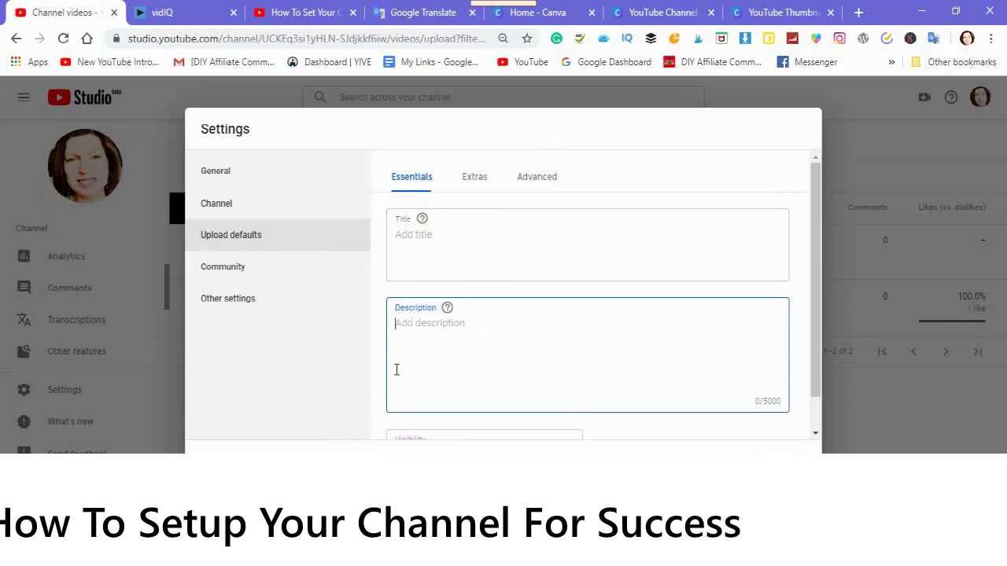
key("Return")
key("Return")
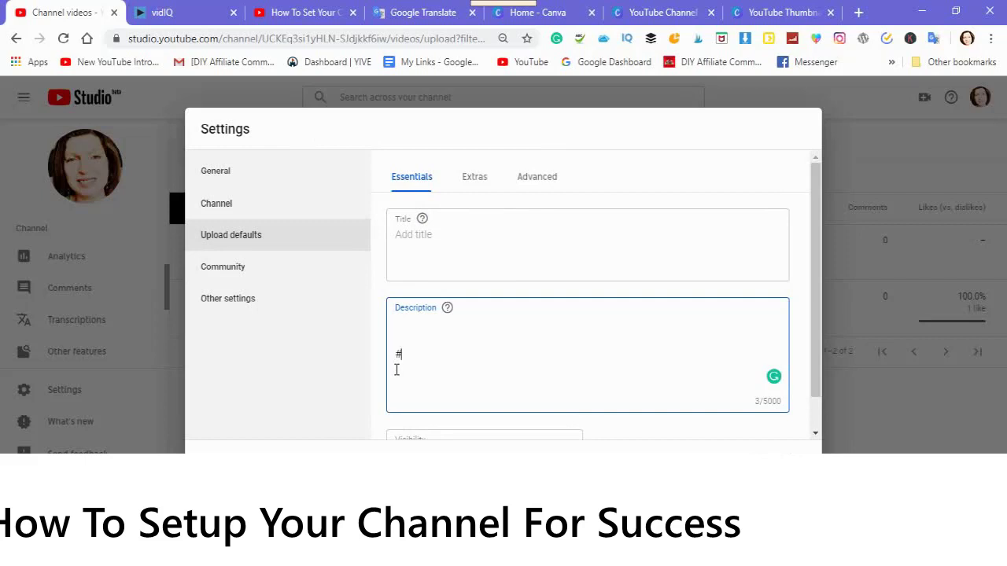
type("#youtube_tips")
key("Return")
type("#youtube_views")
Edit the second hashtag in the default description to read "#youtube views"
left_click(445, 369)
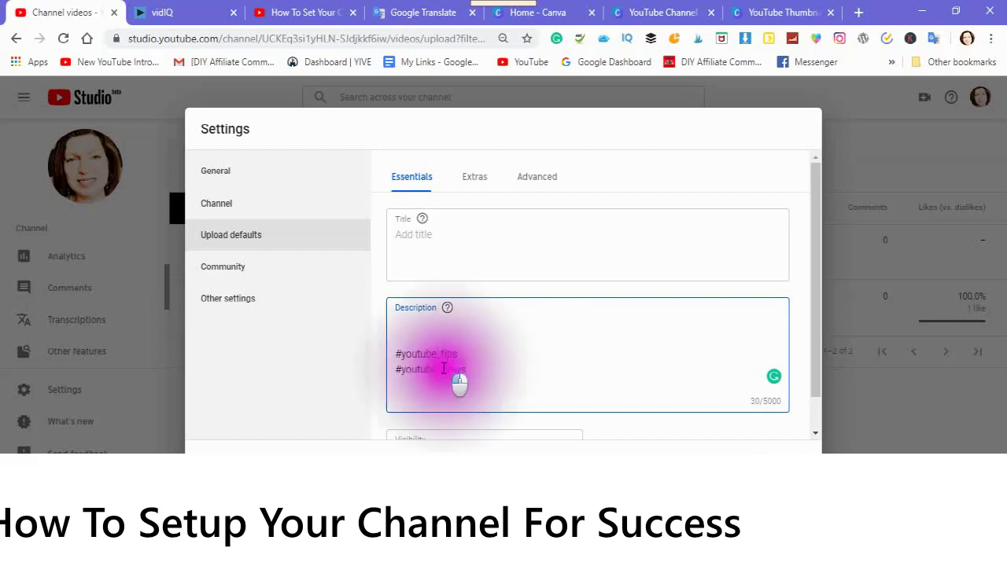
key("BackSpace")
left_click(467, 362)
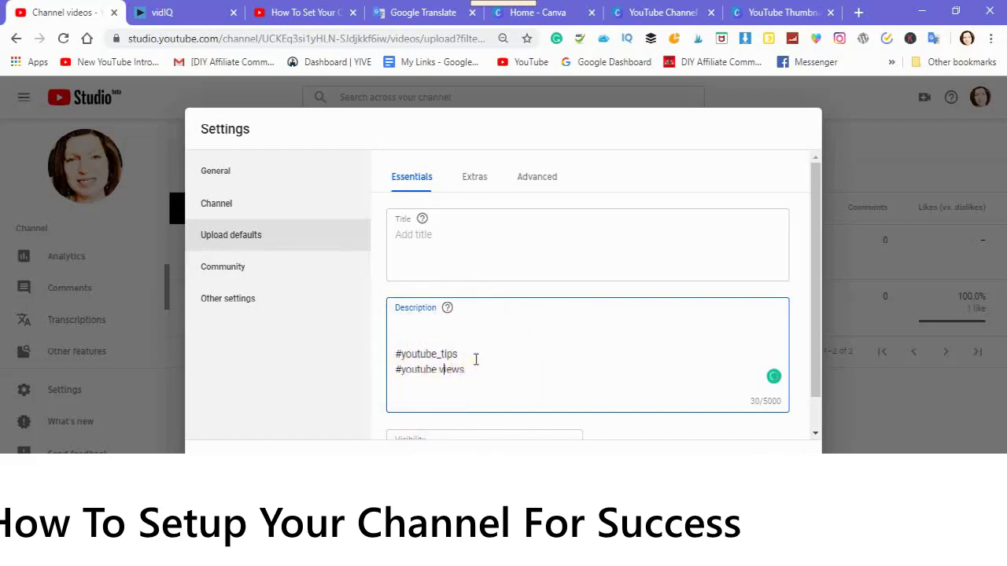
left_click(398, 360)
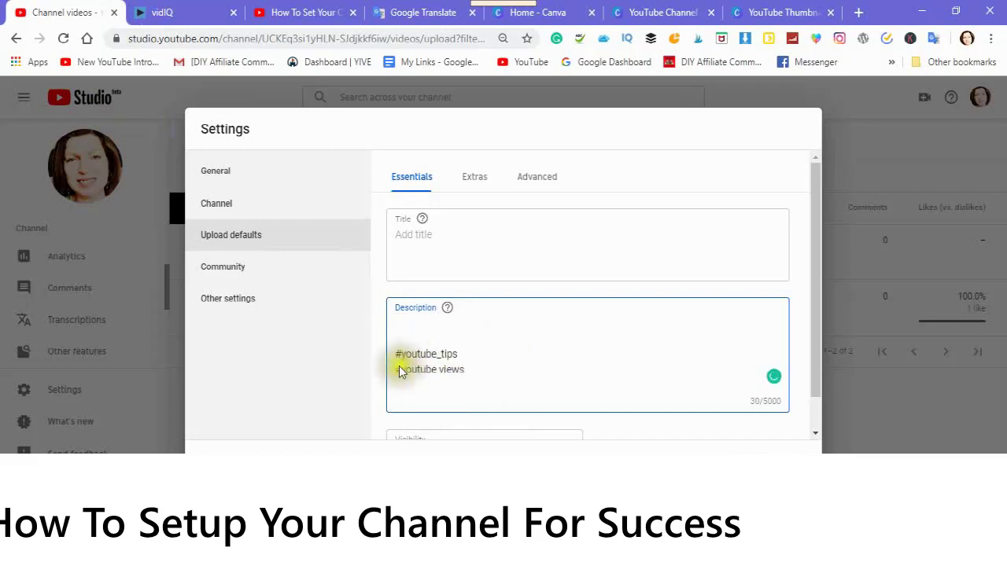
left_click(466, 370)
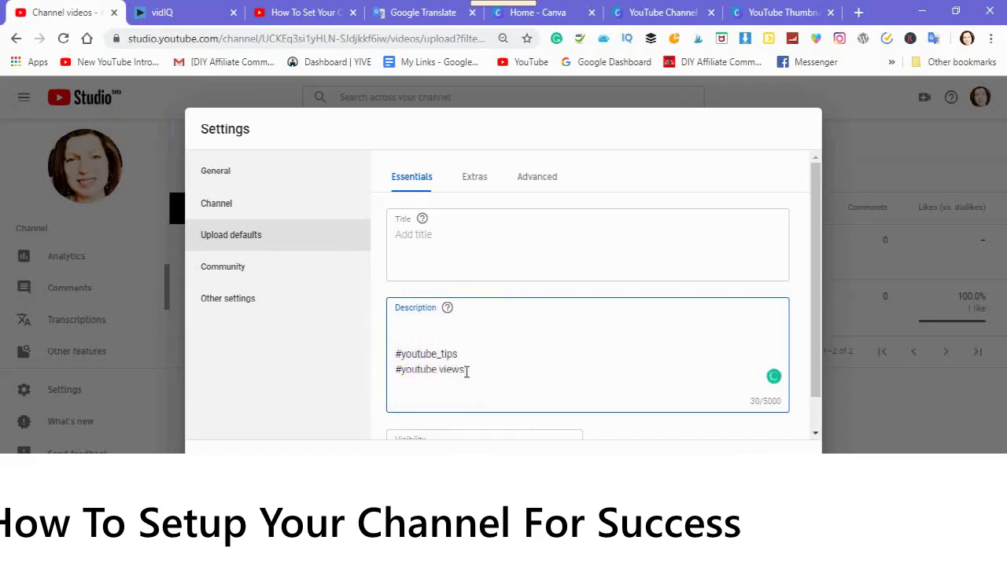
Add the hashtags "#DIY_Affiliate" and "#The_DIY_Way" on new lines below the existing hashtags in the default description
key("Return")
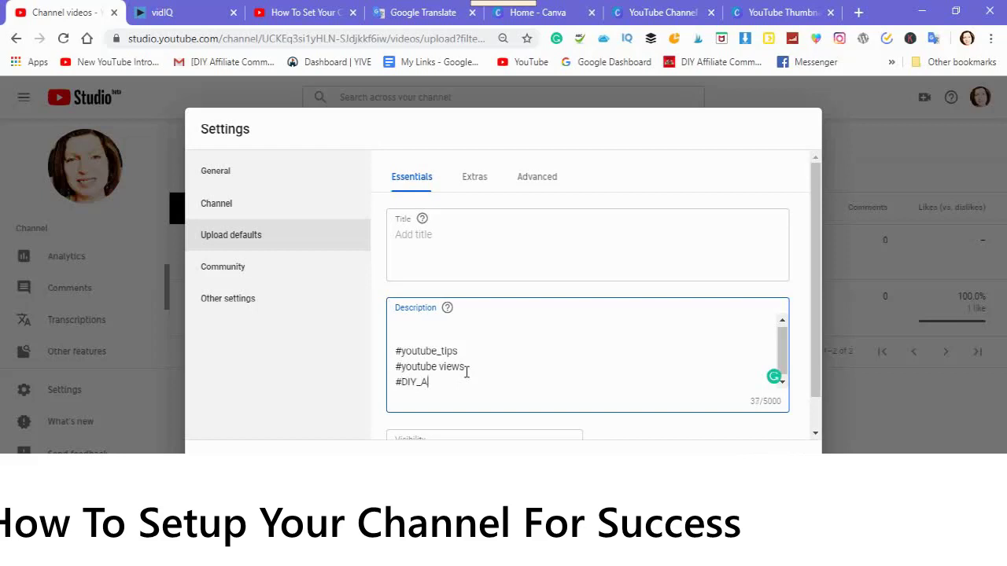
type("#DIY_Affiliate")
key("Return")
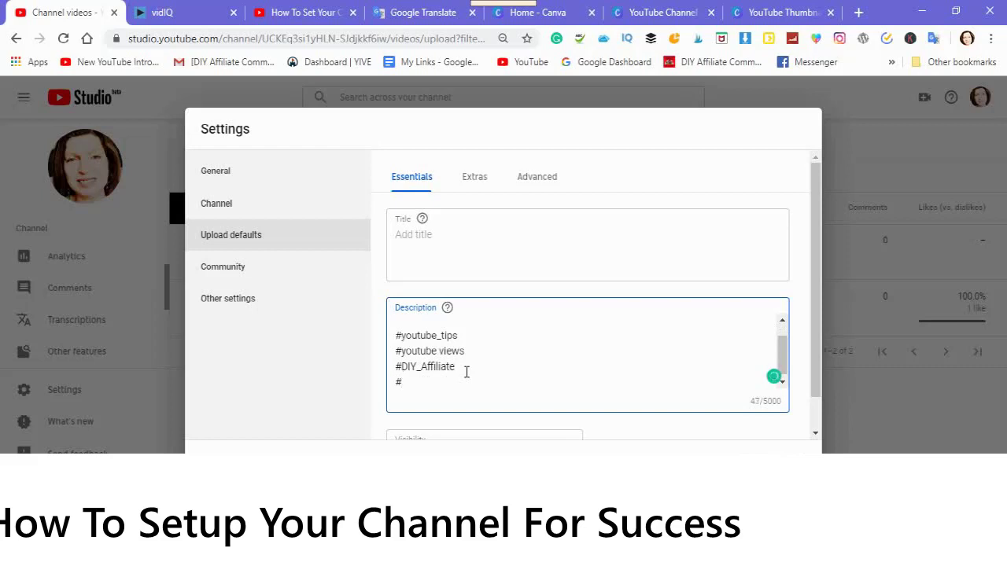
type("#The")
type("_DIY_Way")
key("Return")
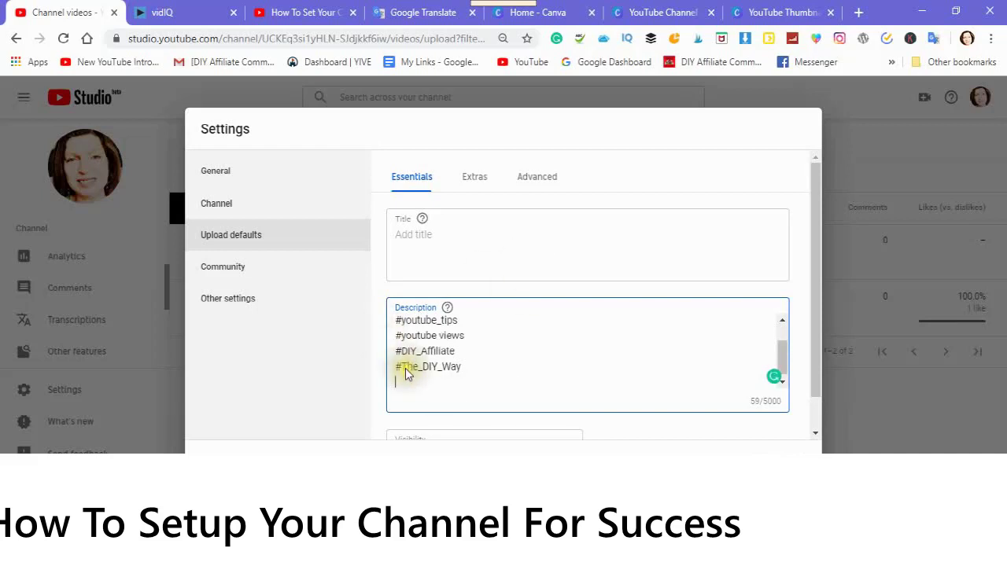
scroll(468, 378, "down", 1)
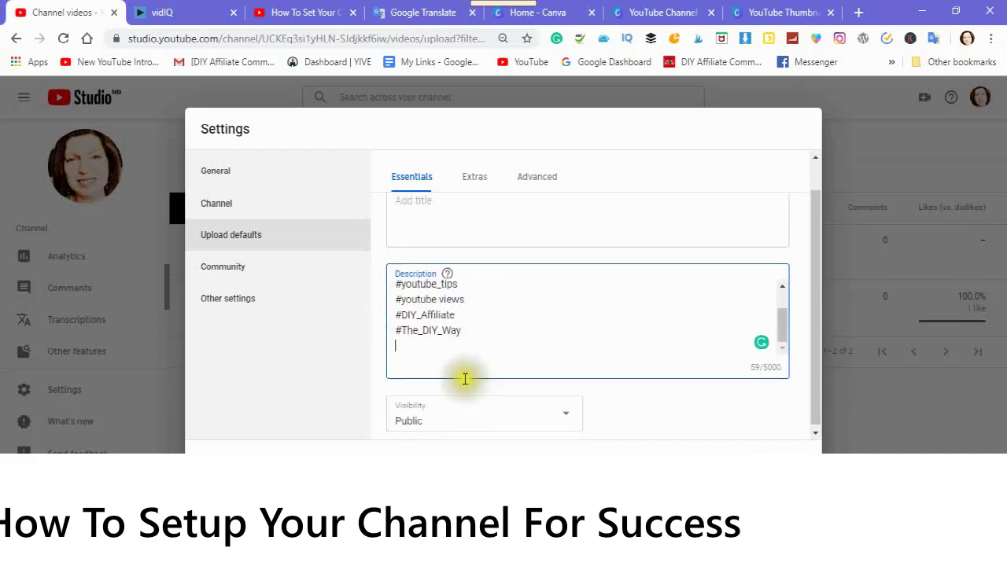
left_click(402, 336)
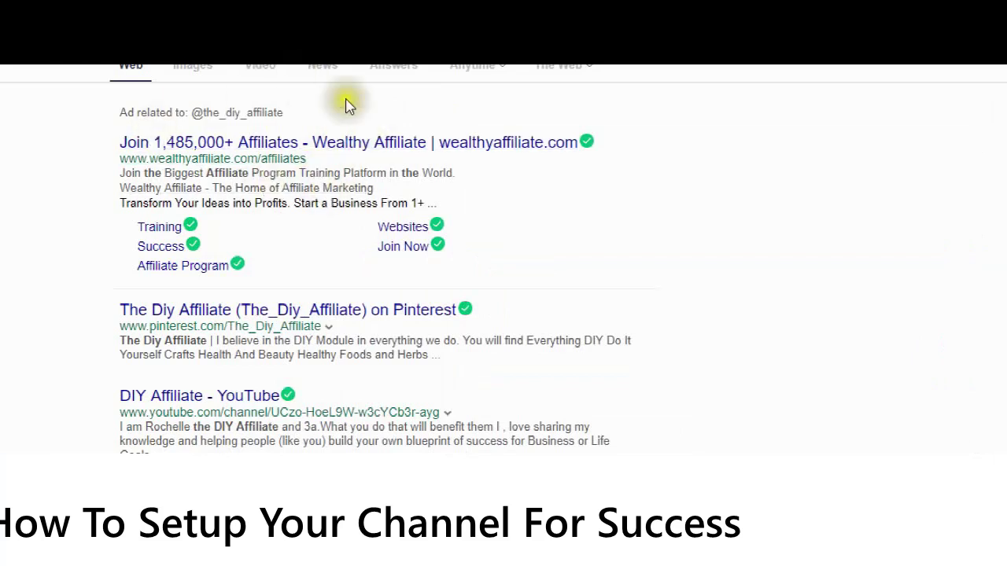
scroll(313, 190, "down", 3)
scroll(313, 190, "down", 3)
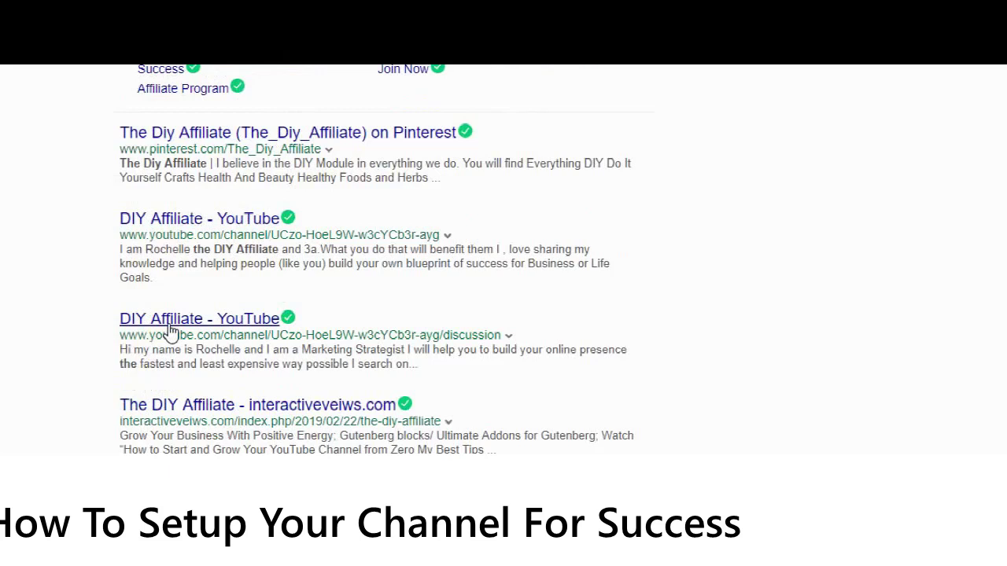
left_click(181, 406)
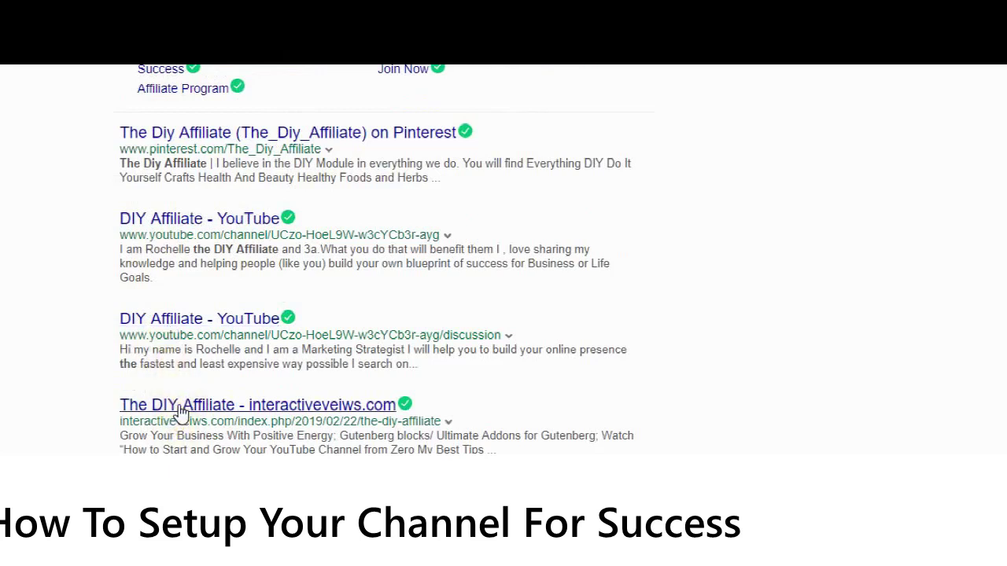
scroll(247, 319, "up", 3)
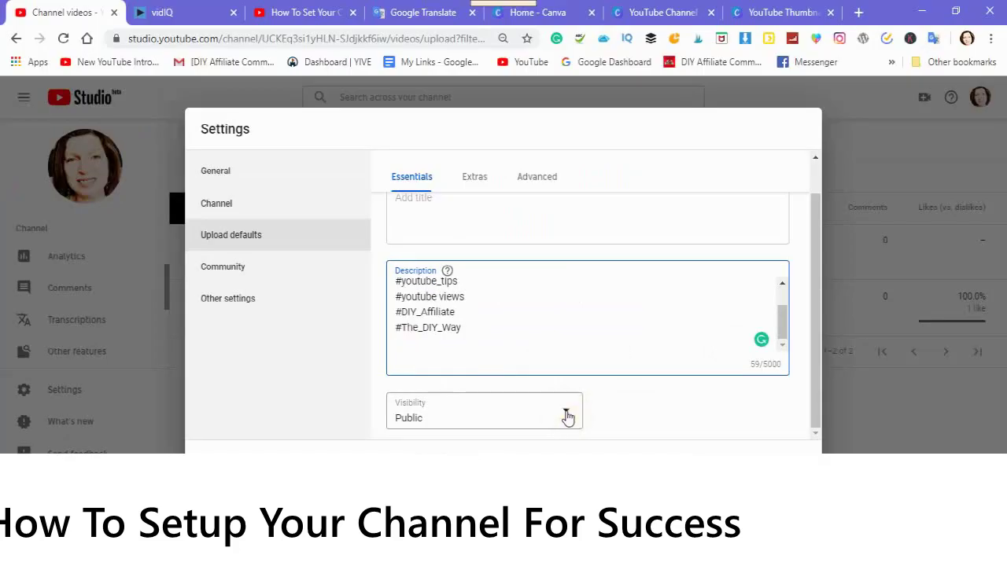
Set the default visibility for uploads to Private and save the settings
left_click(568, 417)
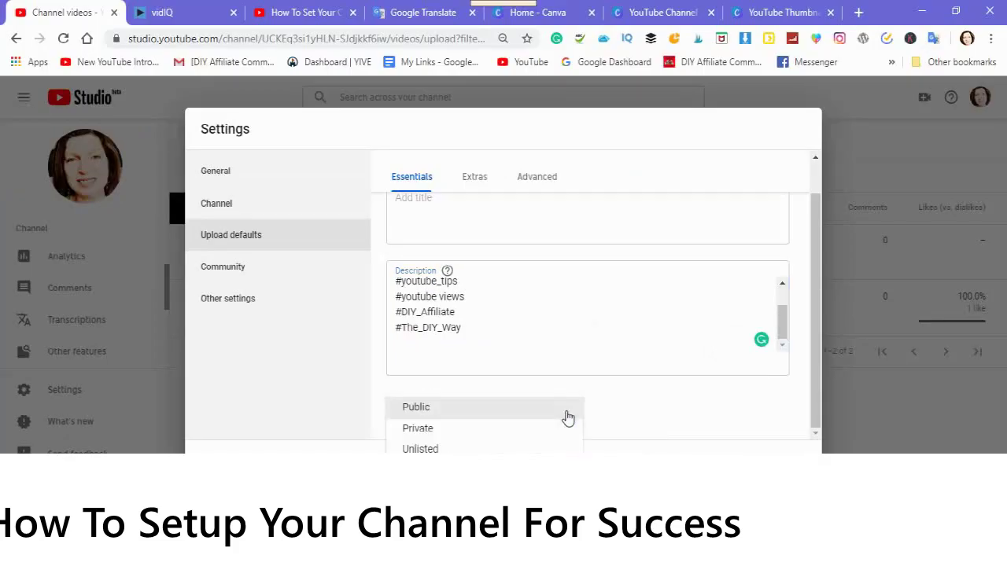
left_click(412, 431)
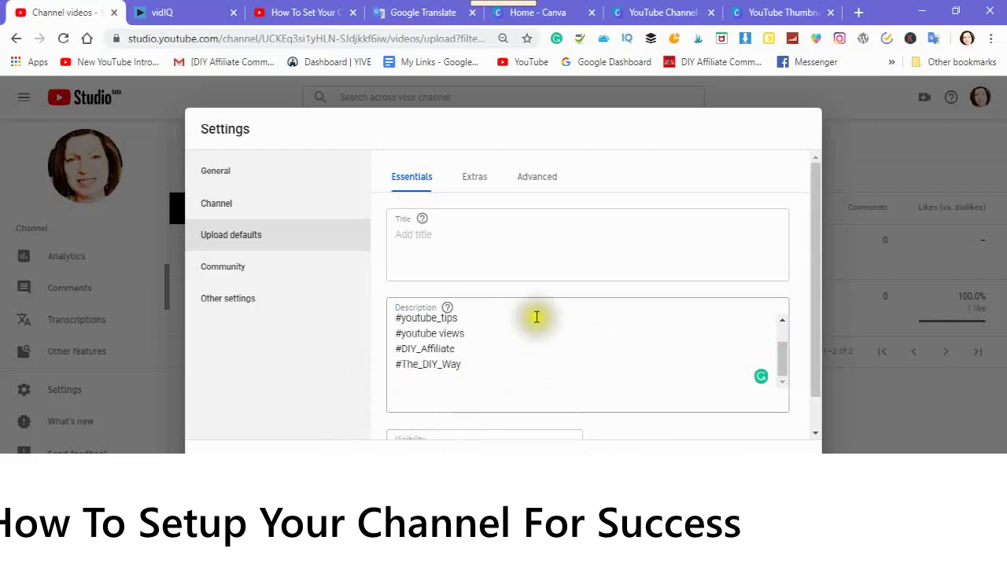
scroll(616, 382, "down", 1)
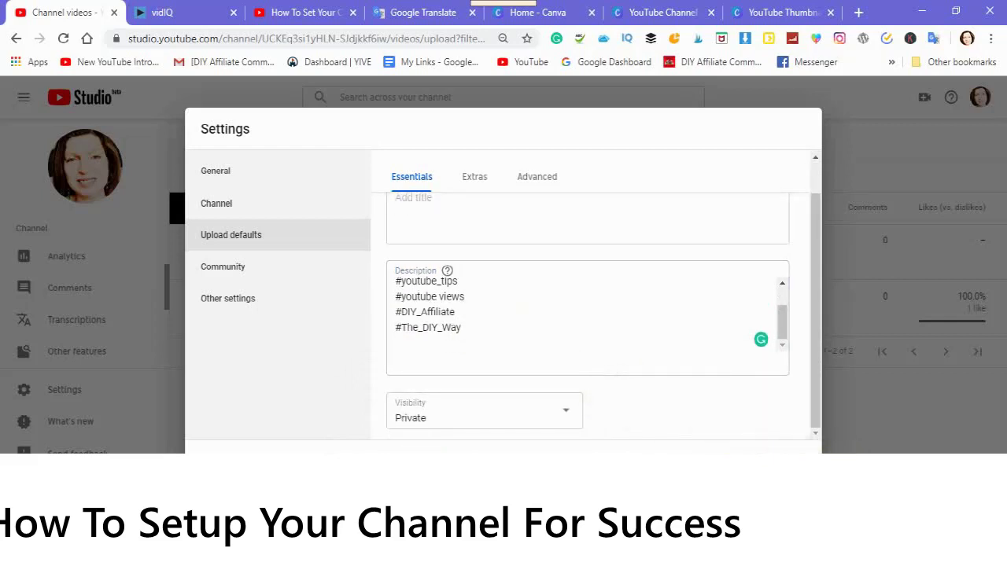
left_click(795, 452)
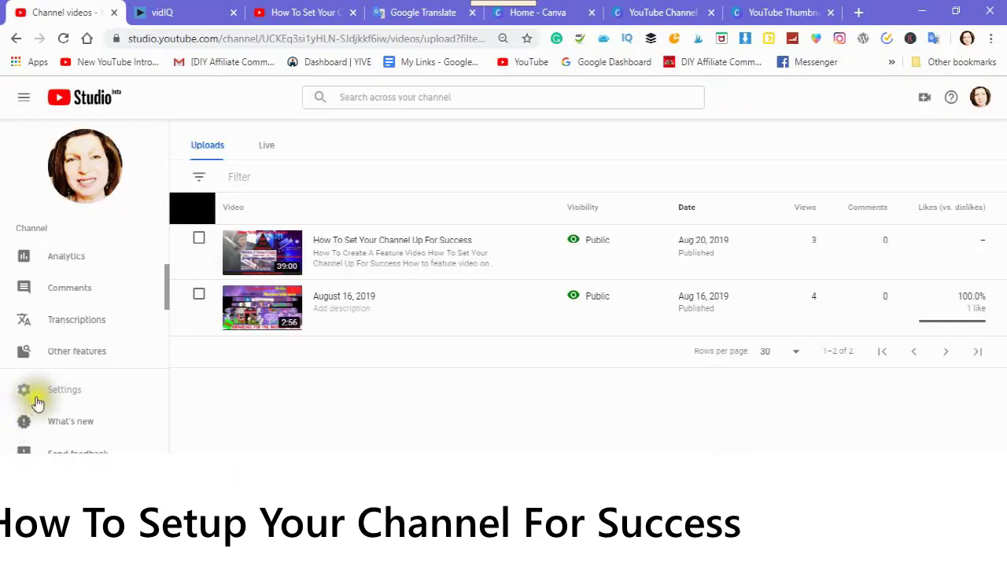
Paste the four copied tags, from "how to grow your youtube channel" through "grow your youtube channel", into the upload defaults' tags
left_click(64, 397)
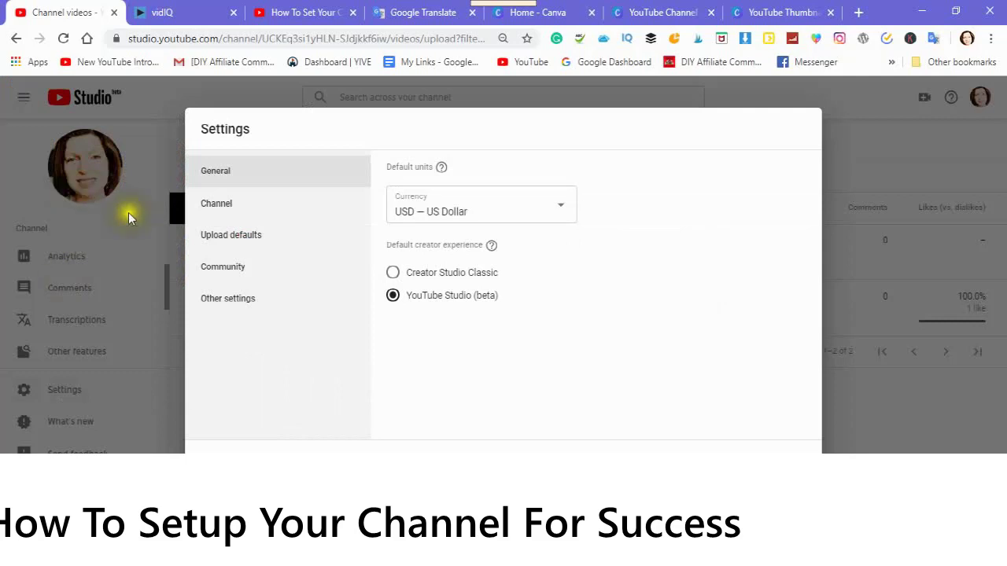
left_click(216, 209)
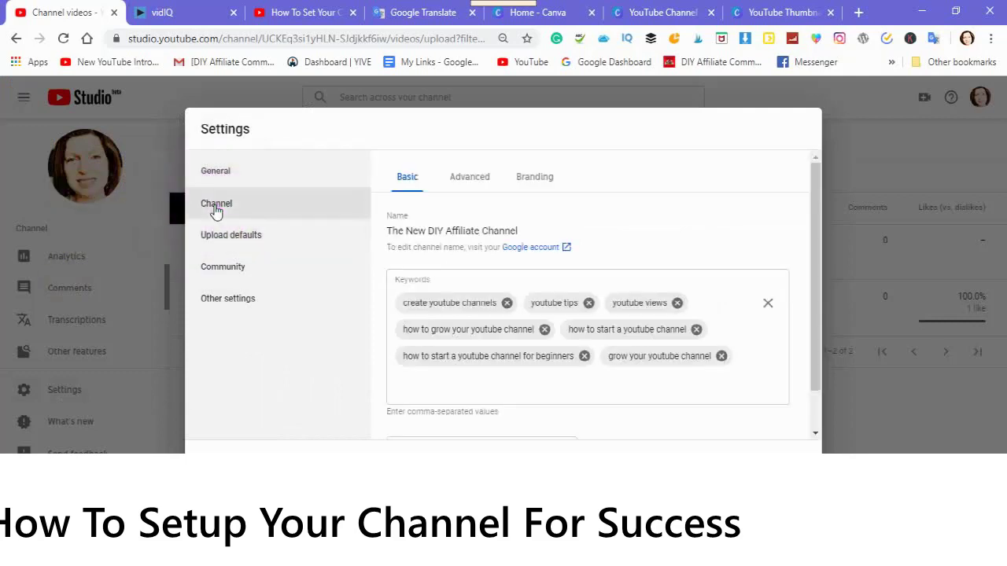
left_click(232, 239)
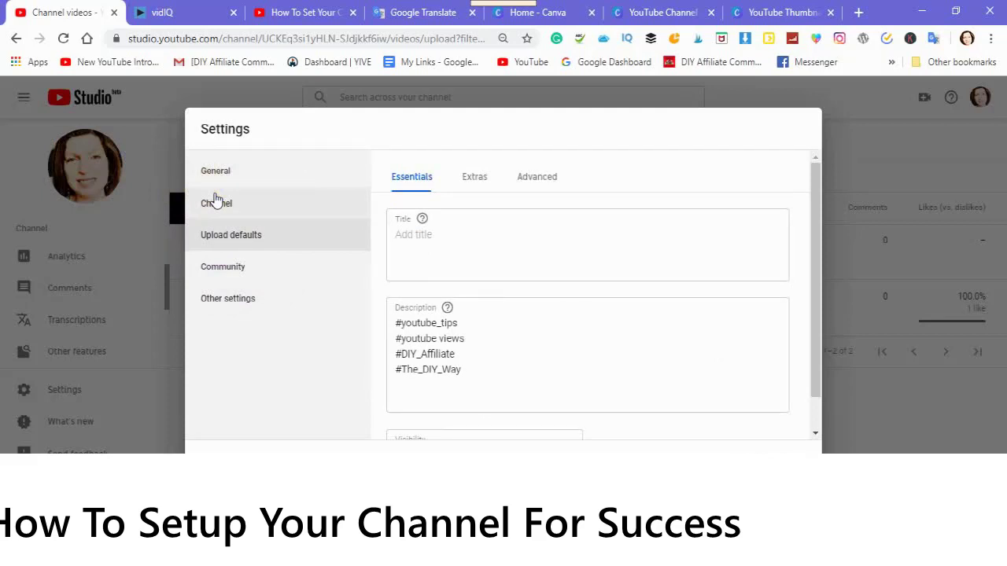
left_click(475, 178)
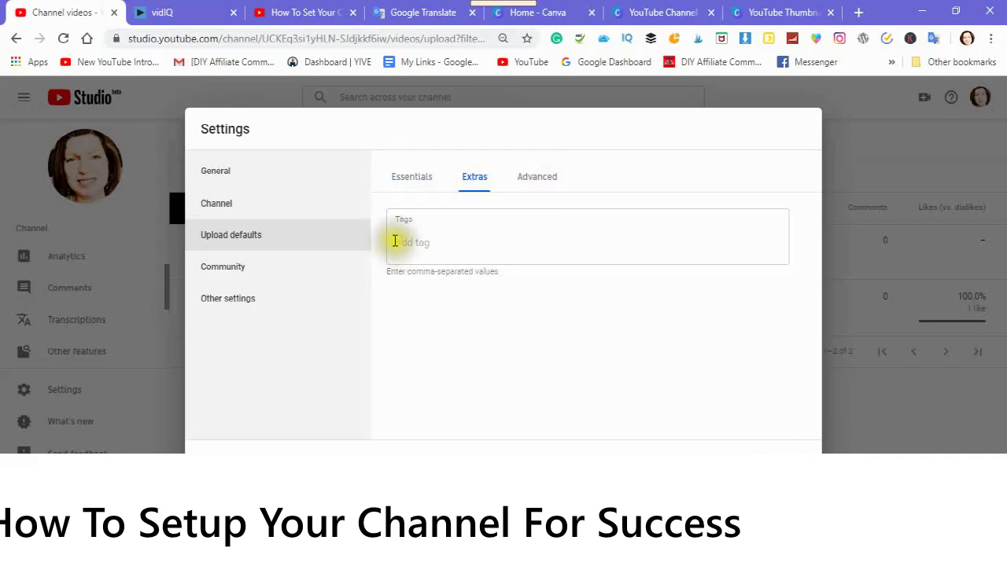
left_click(395, 241)
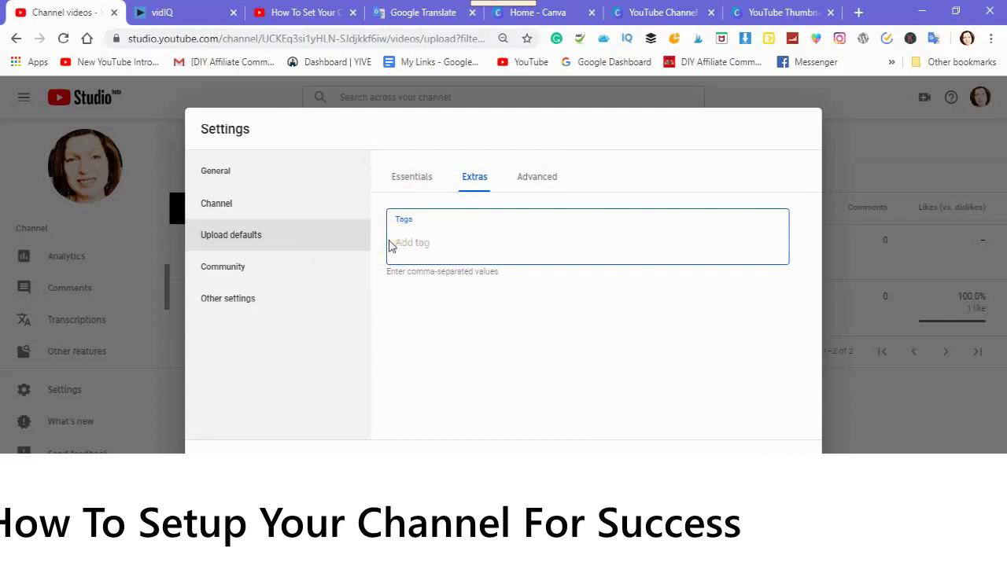
right_click(399, 242)
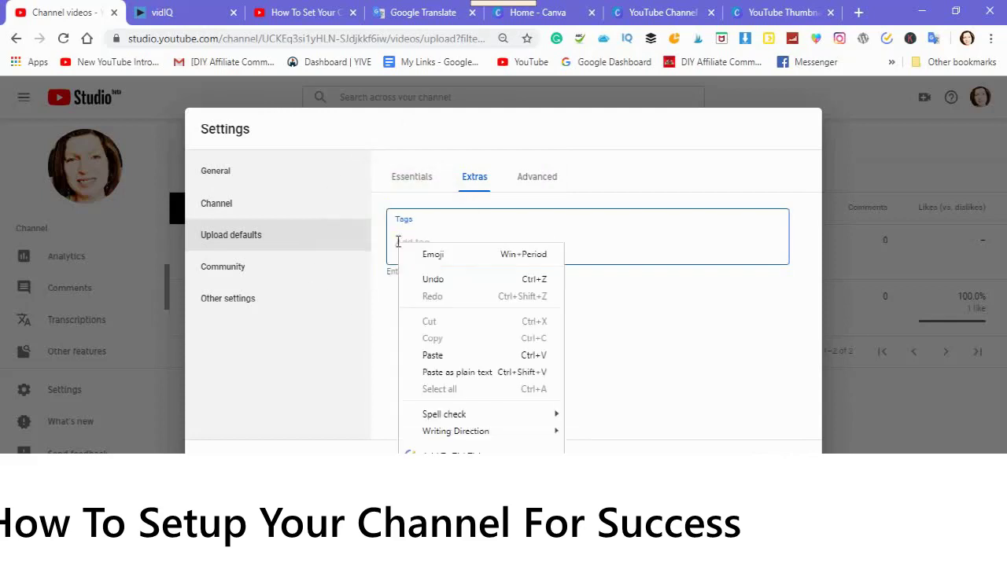
left_click(433, 354)
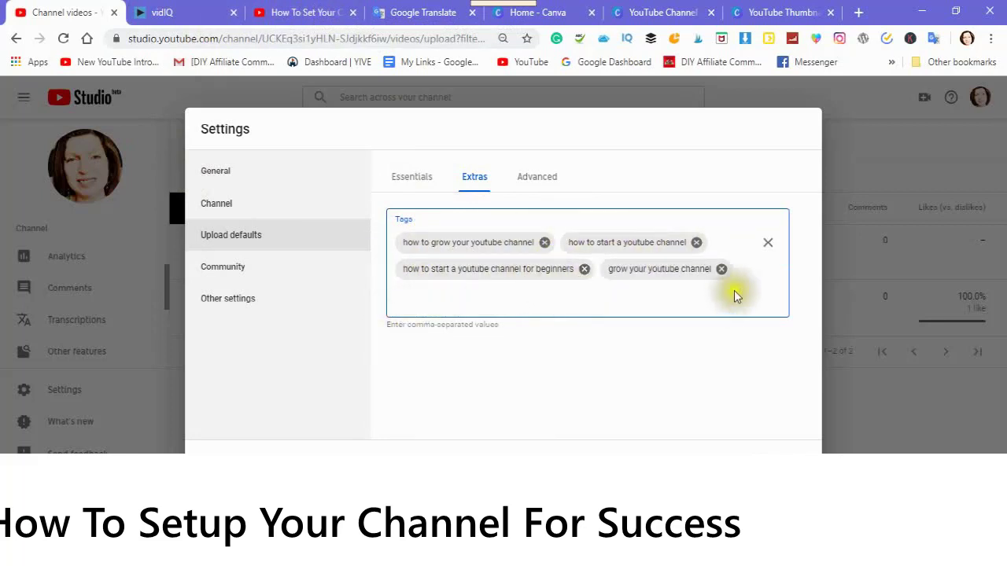
Add the default tags "setup youtube channel right" and "setup youtube channel for success" after the pasted ones
left_click(415, 302)
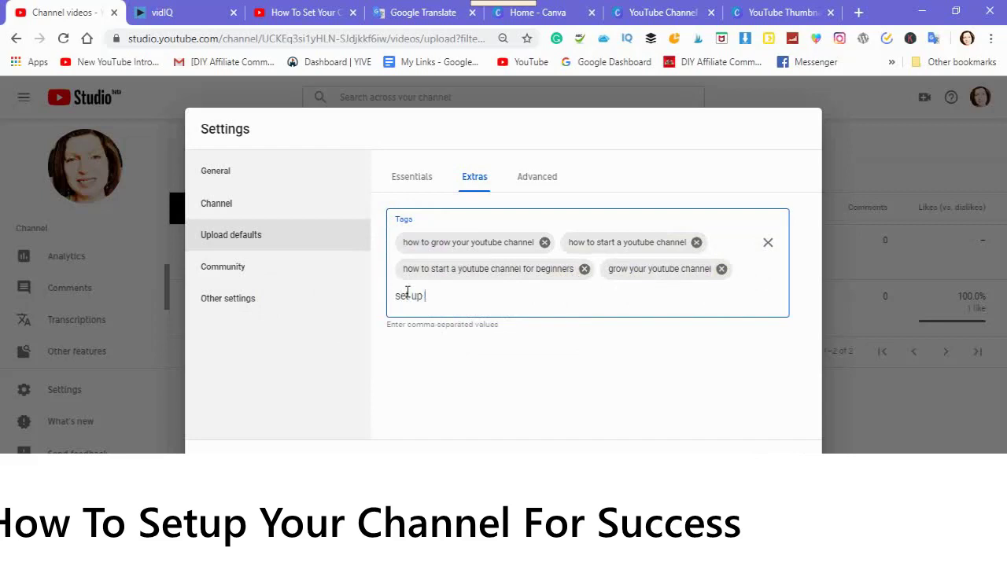
type("set up")
type("youtube channel for success, setup youtube channel right")
left_click(546, 295)
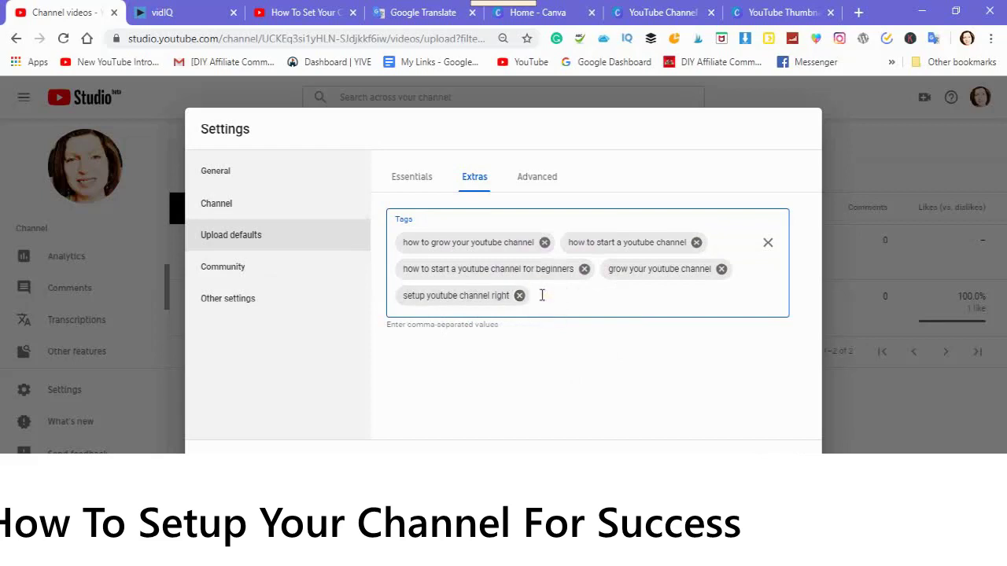
left_click(553, 293)
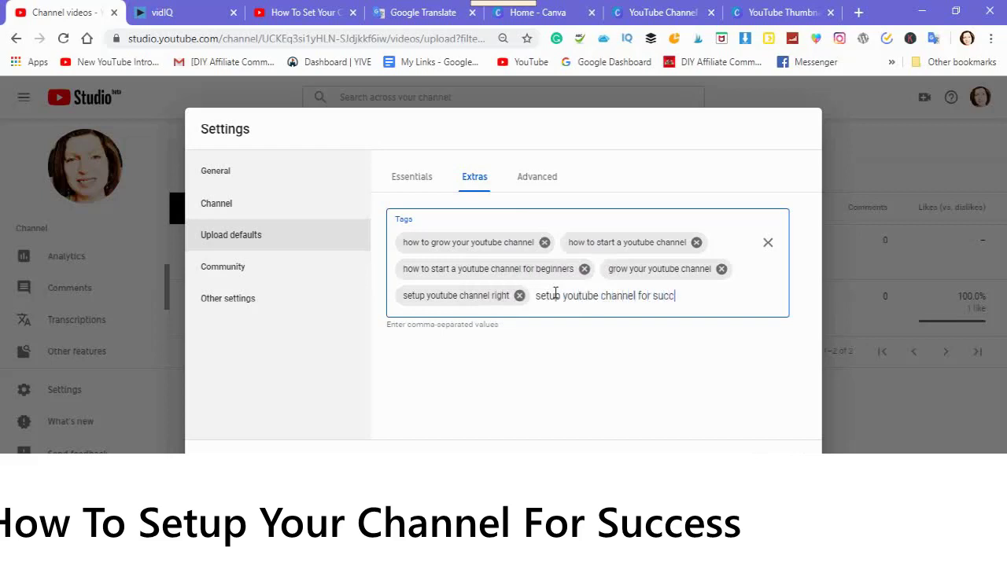
key("Return")
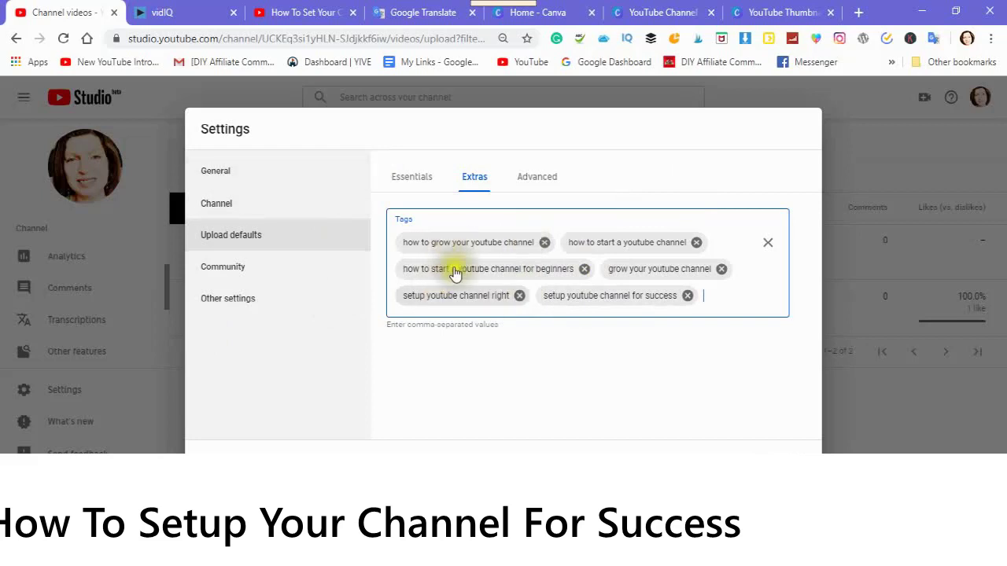
Set the upload defaults' license and rights ownership to Creative Commons - Attribution
left_click(538, 185)
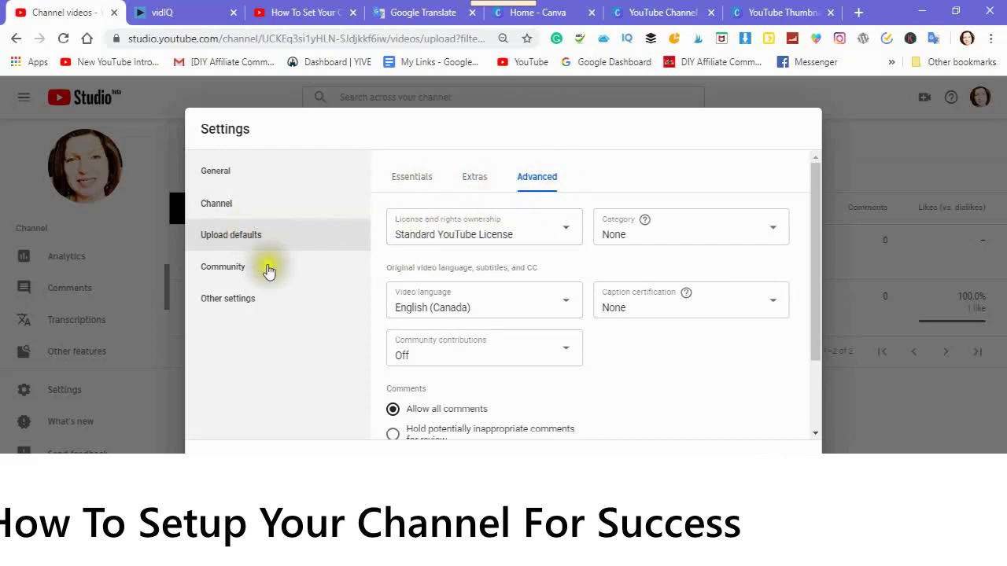
left_click(568, 233)
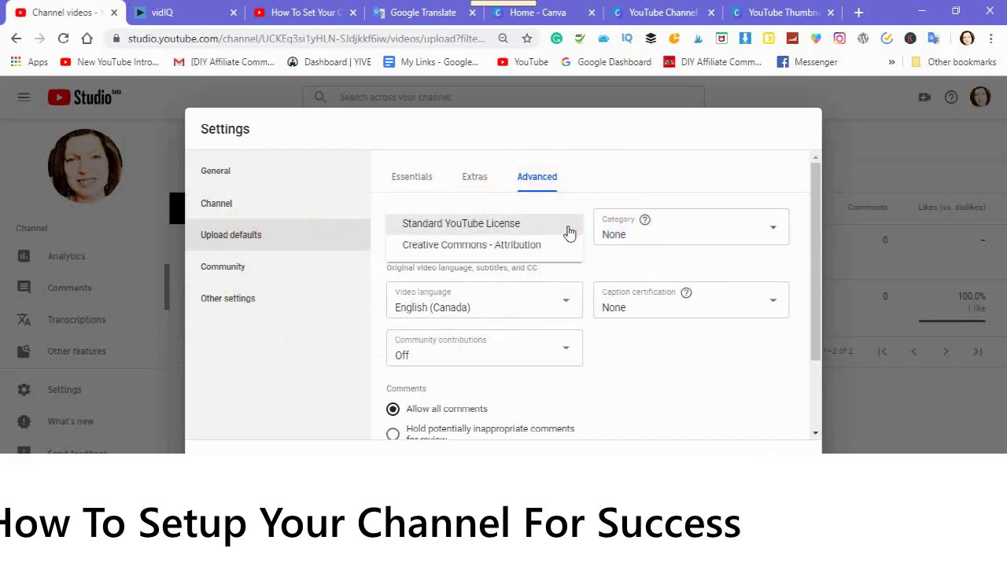
left_click(472, 254)
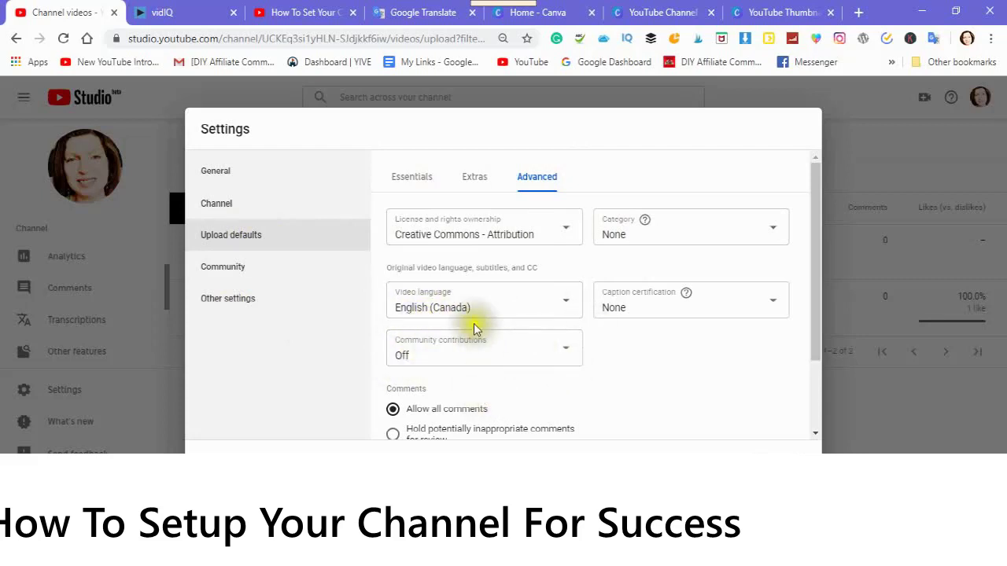
Set the default video category to Howto & Style
left_click(773, 234)
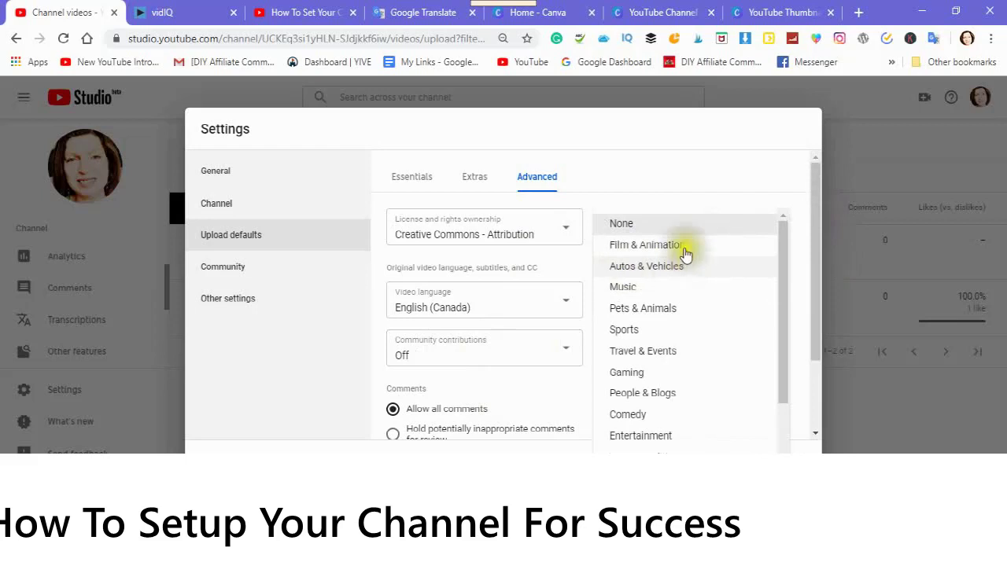
scroll(669, 338, "down", 1)
scroll(669, 339, "down", 3)
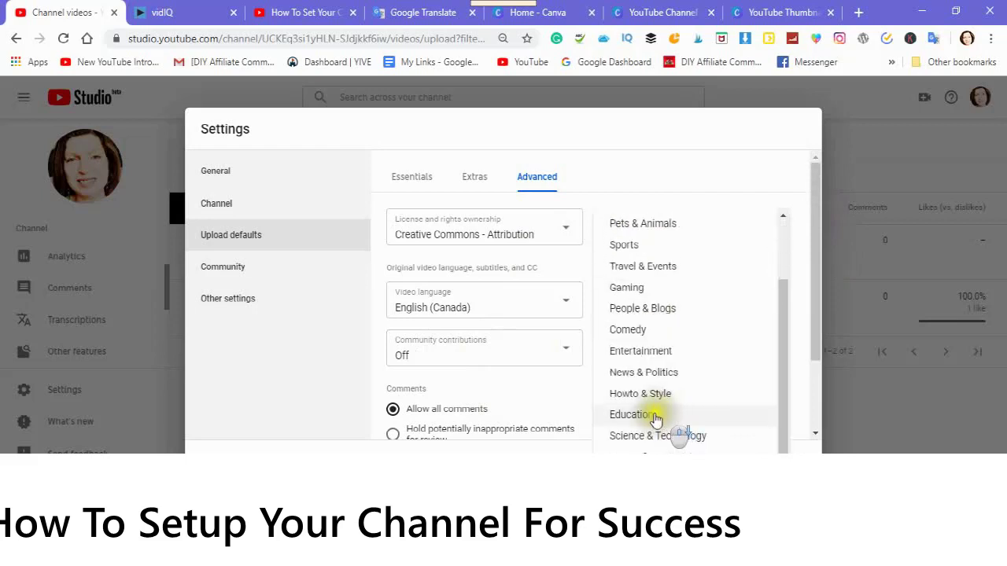
scroll(629, 429, "up", 3)
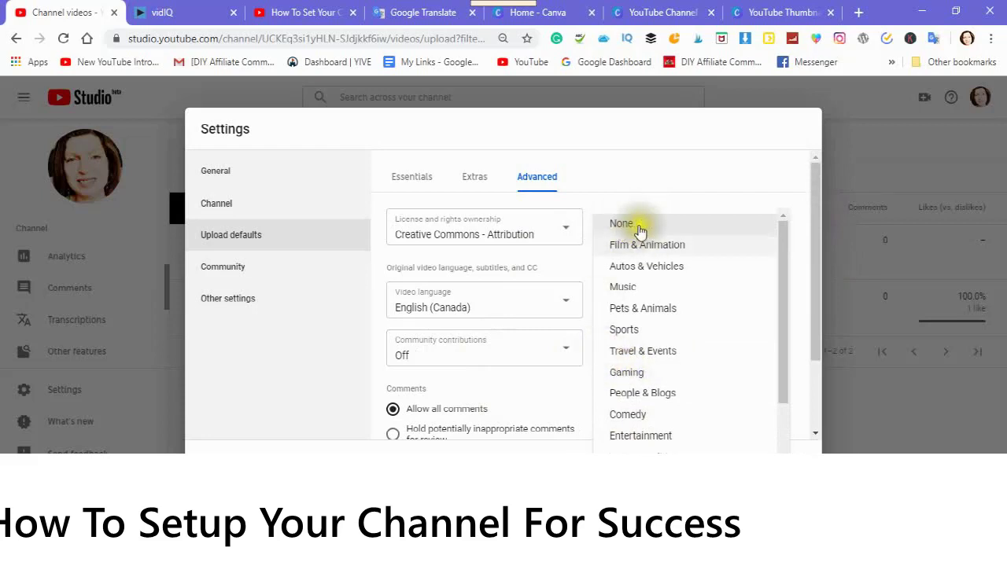
scroll(630, 260, "down", 1)
scroll(630, 263, "down", 3)
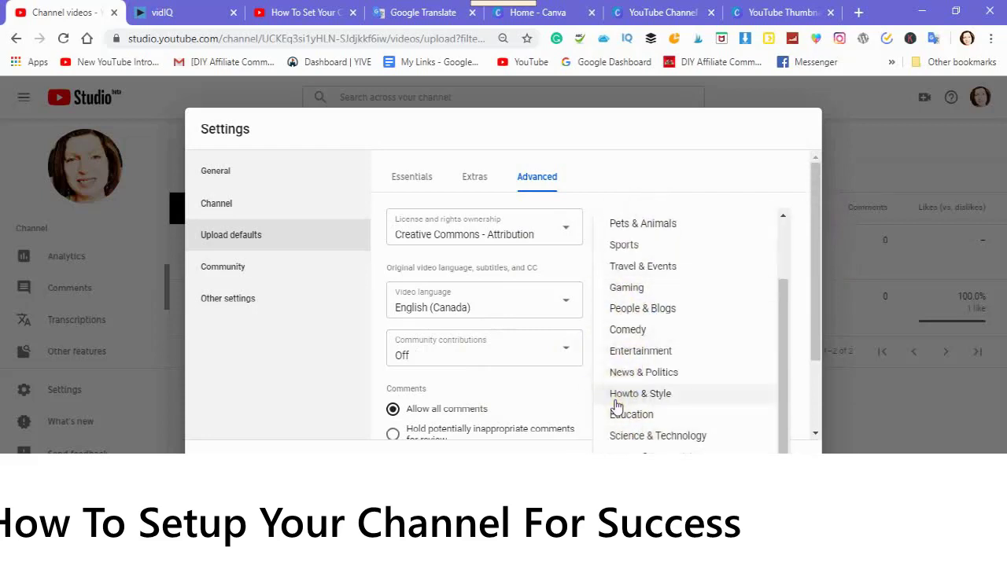
left_click(618, 397)
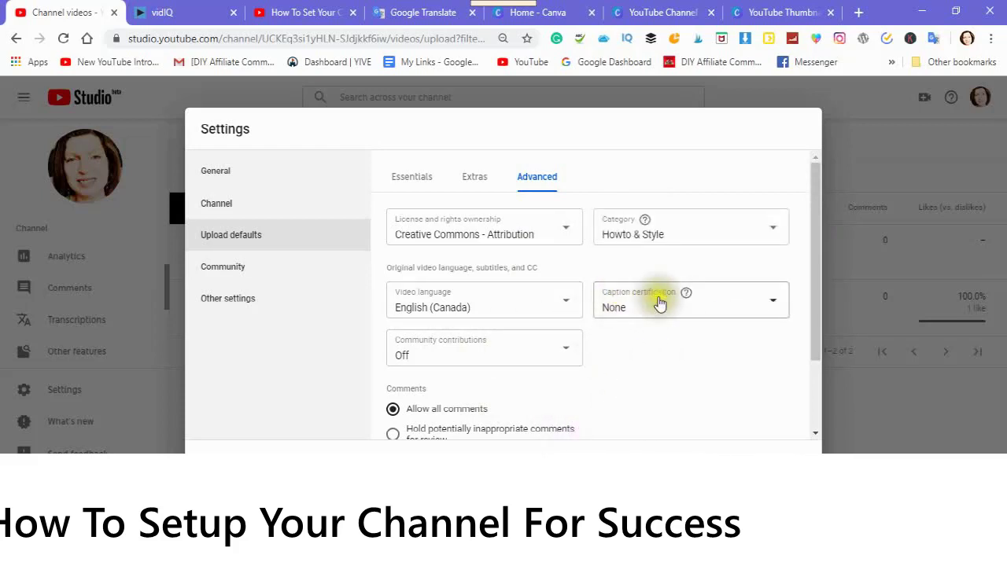
Set the default caption certification to "This content has never aired on television in the U.S."
left_click(775, 306)
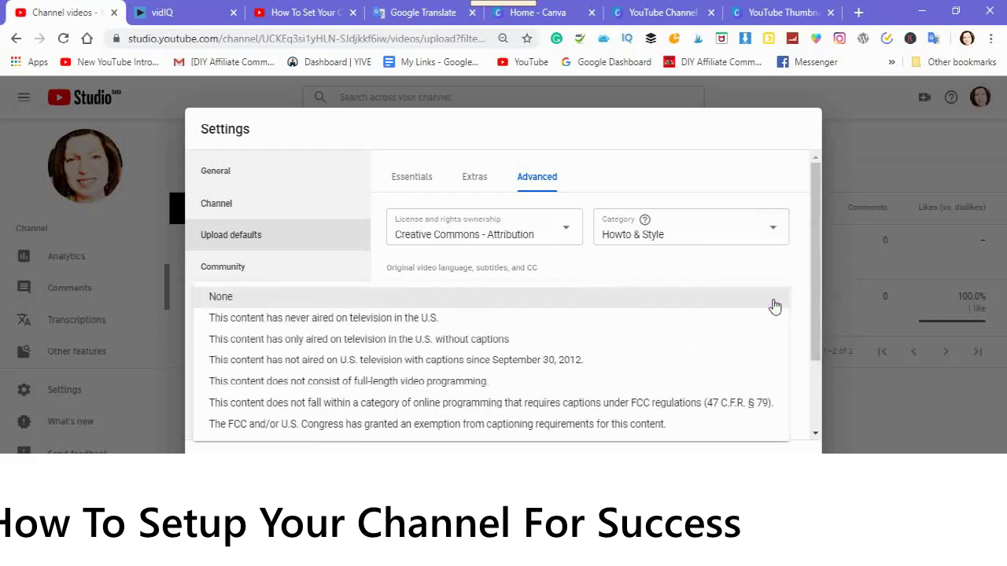
left_click(240, 322)
left_click(331, 320)
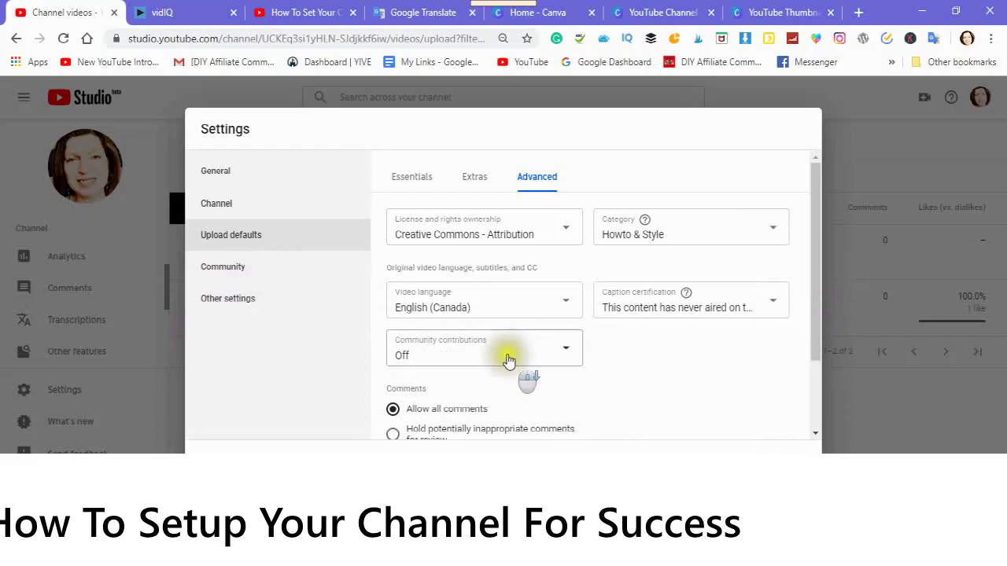
Set the default comment handling to hold potentially inappropriate comments for review, and save the settings
scroll(509, 358, "down", 1)
scroll(534, 372, "down", 1)
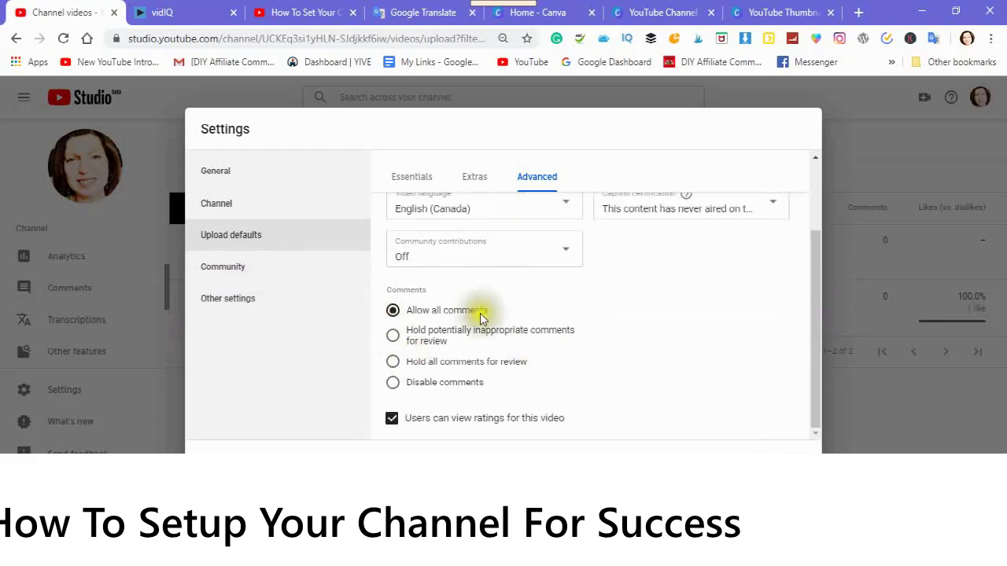
left_click(393, 341)
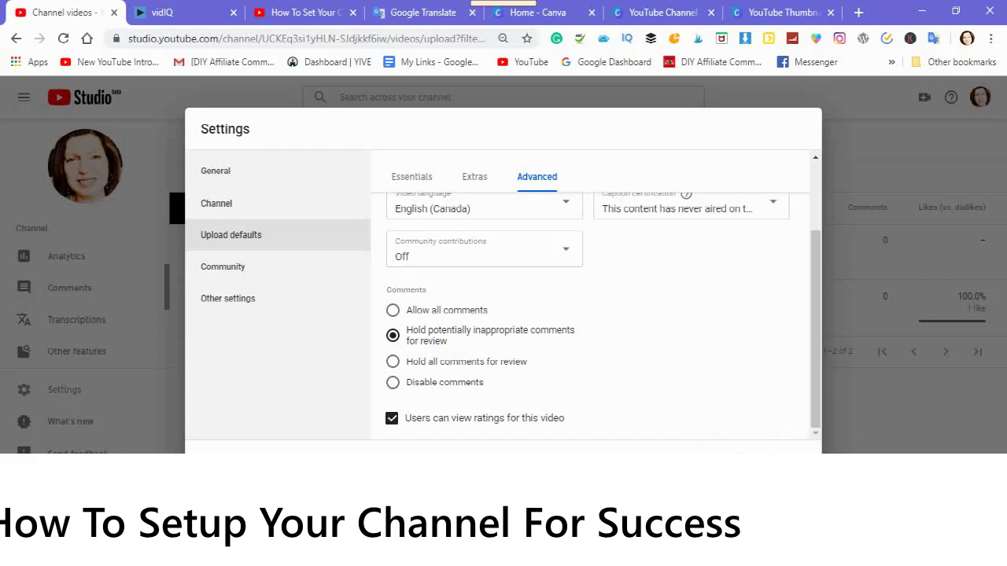
left_click(779, 451)
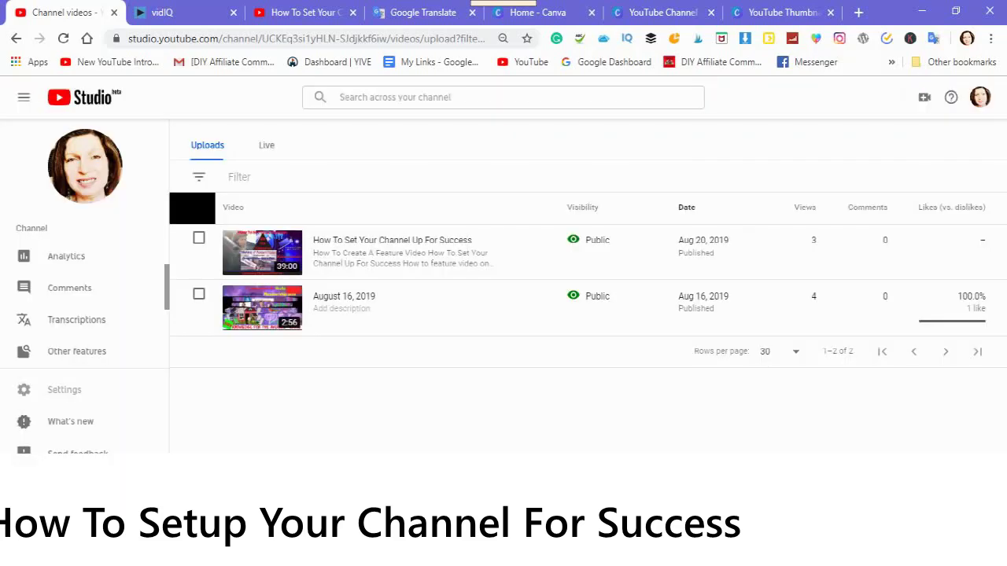
Open the channel's community settings and examine the automated filter fields for moderators, approved users, hidden users and blocked words
left_click(62, 393)
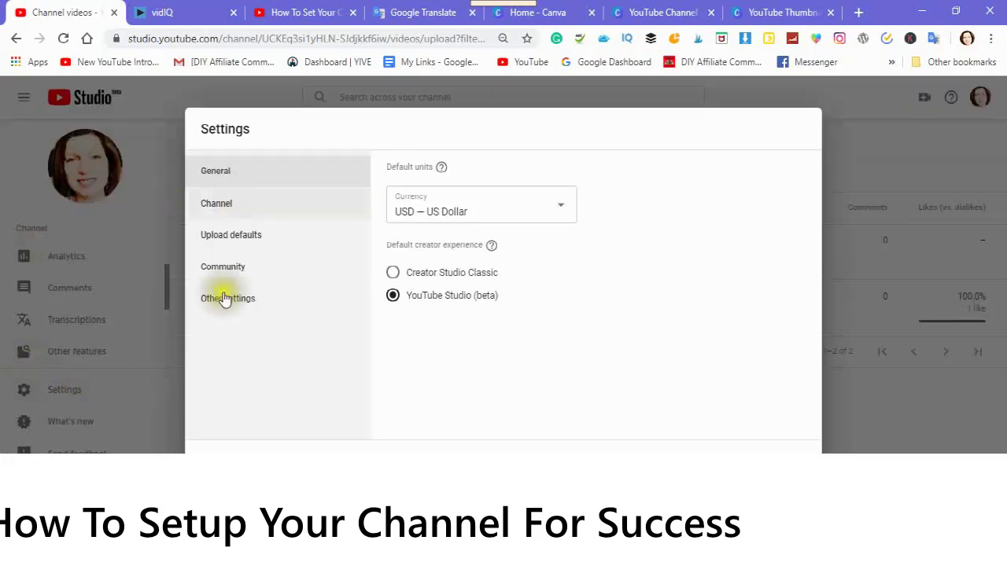
left_click(214, 272)
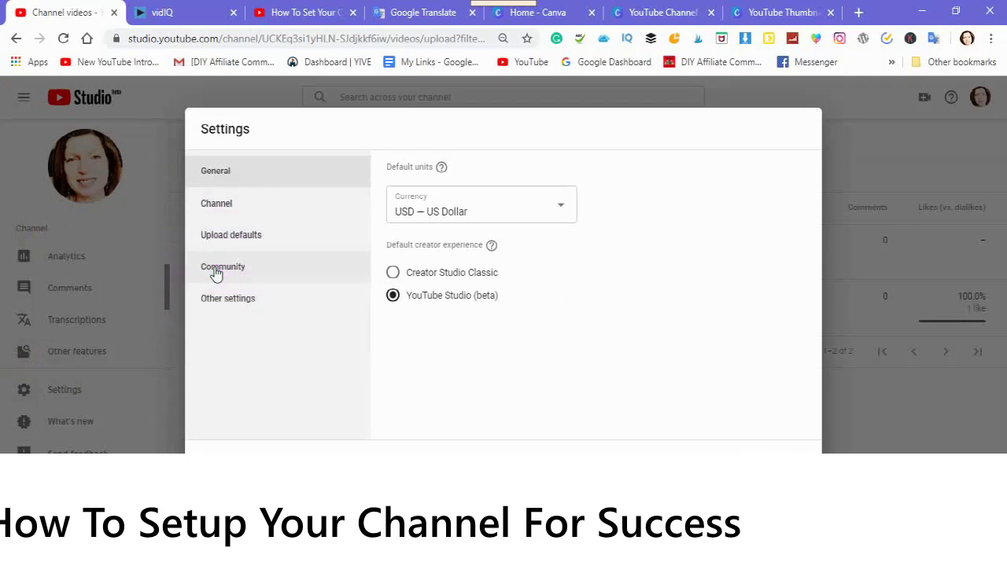
left_click(219, 275)
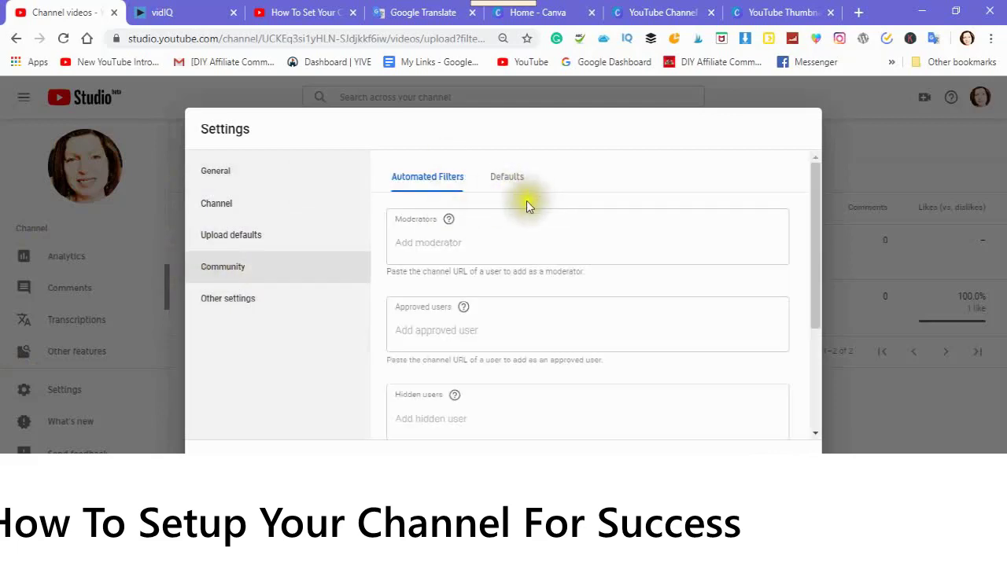
scroll(558, 189, "down", 2)
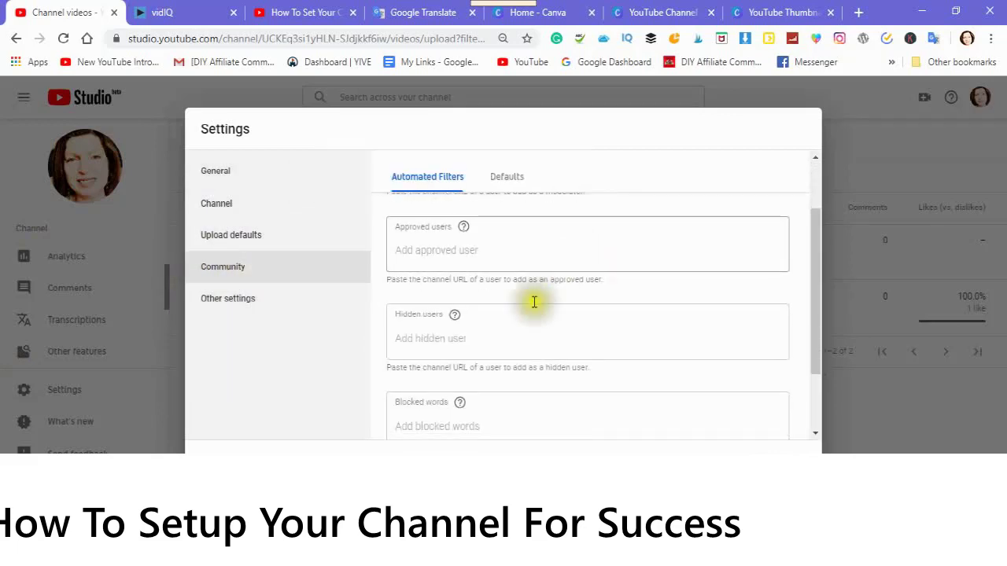
scroll(532, 305, "down", 1)
scroll(533, 307, "up", 3)
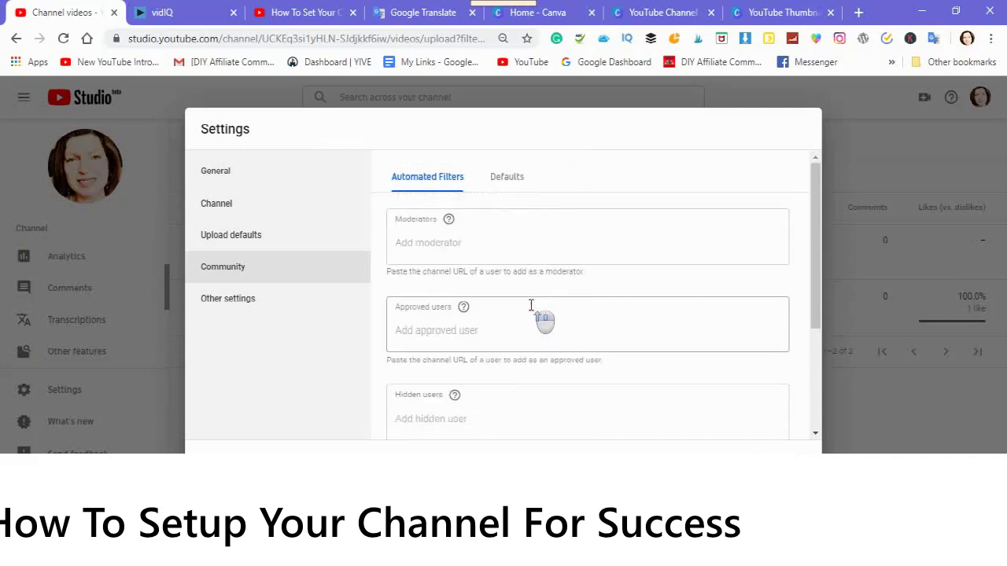
left_click(396, 241)
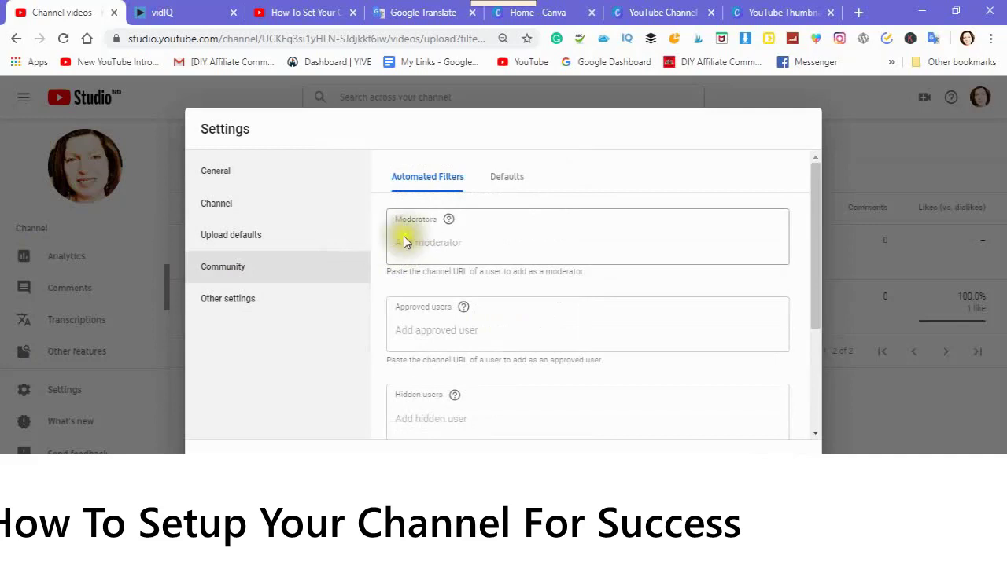
scroll(409, 288, "down", 2)
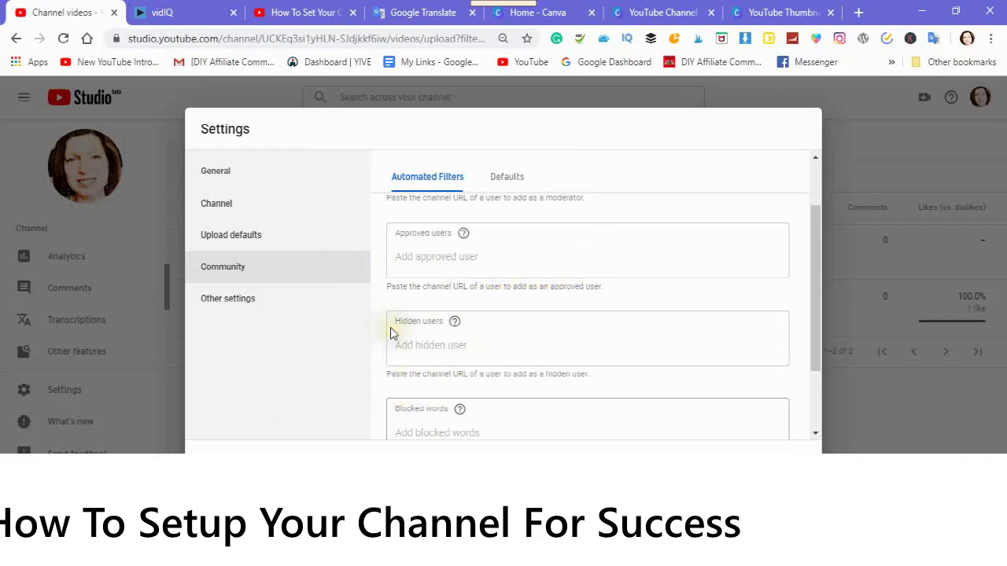
scroll(405, 348, "down", 1)
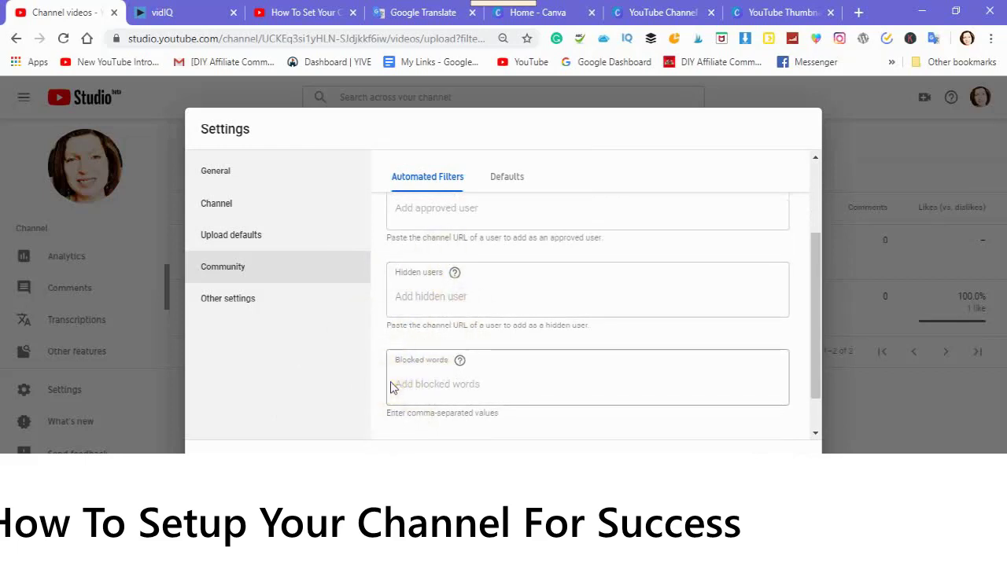
left_click(406, 405)
left_click(407, 397)
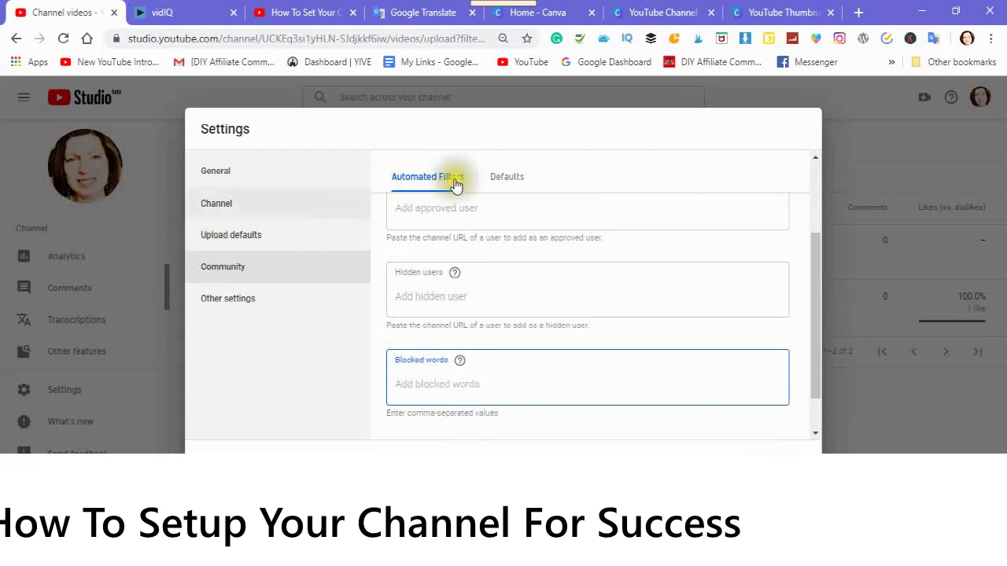
Set the community defaults to hold potentially inappropriate Discussions tab comments and live chat messages for review, and save the settings
left_click(512, 180)
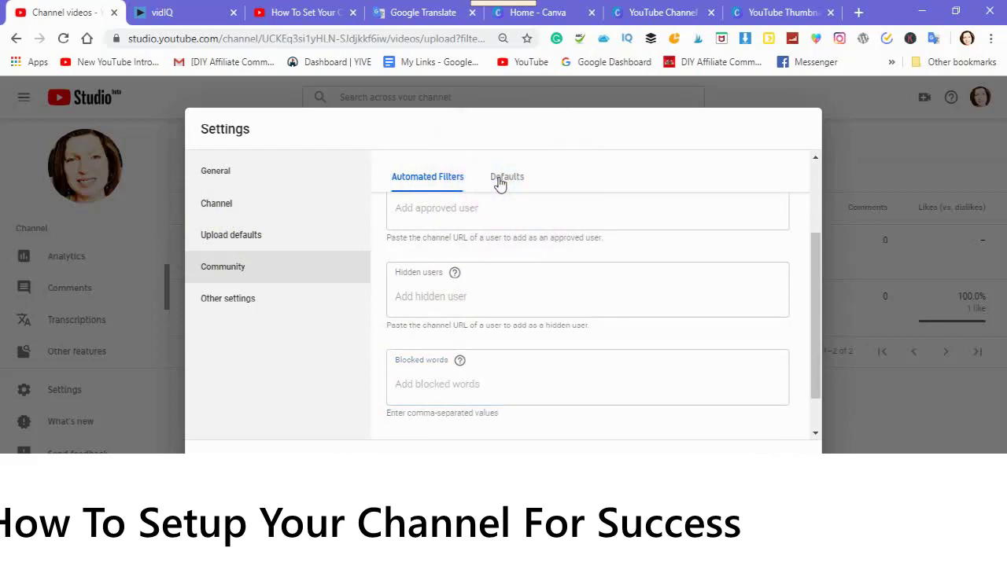
left_click(505, 180)
left_click(508, 181)
left_click(510, 182)
left_click(508, 184)
left_click(508, 185)
left_click(509, 183)
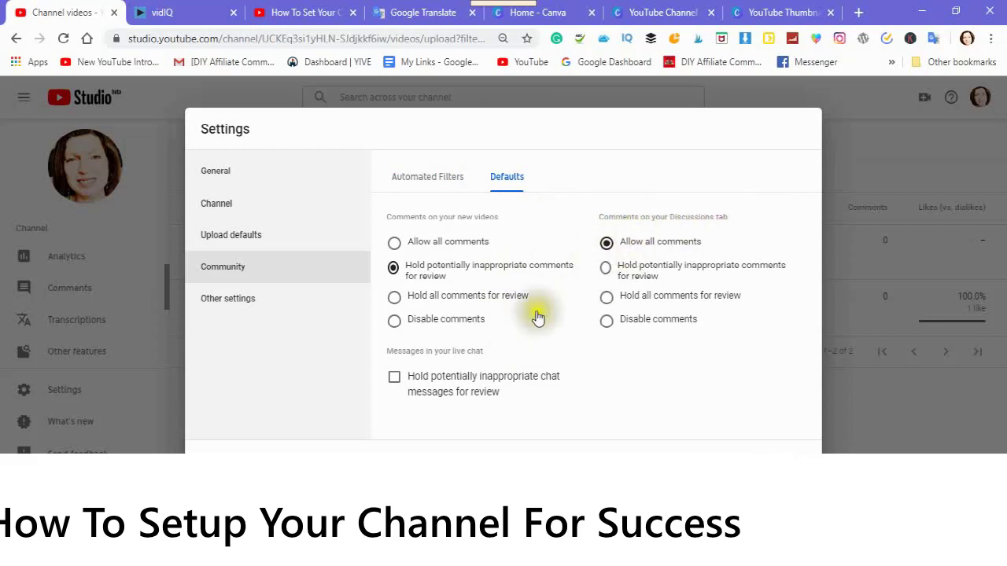
left_click(606, 272)
left_click(393, 380)
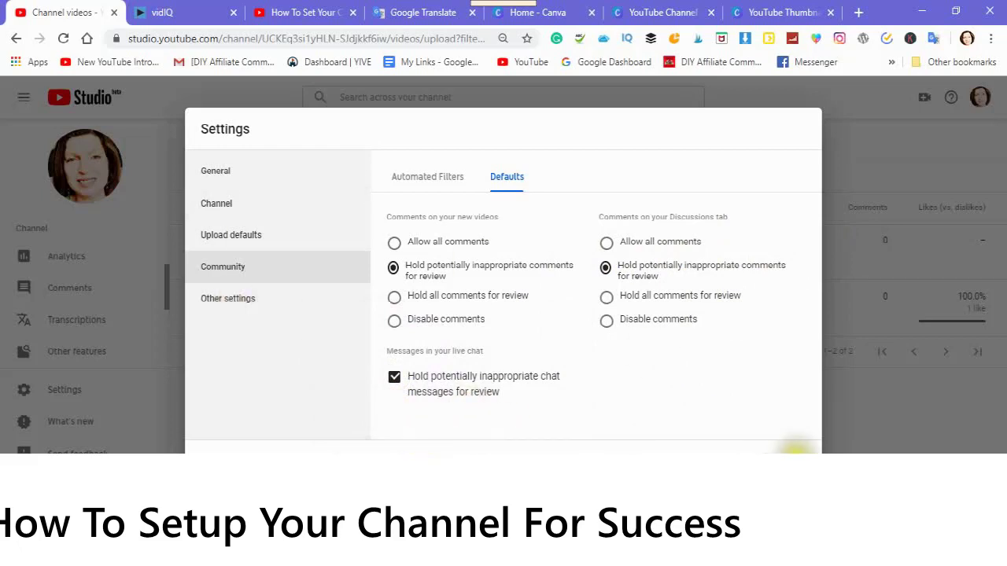
left_click(791, 446)
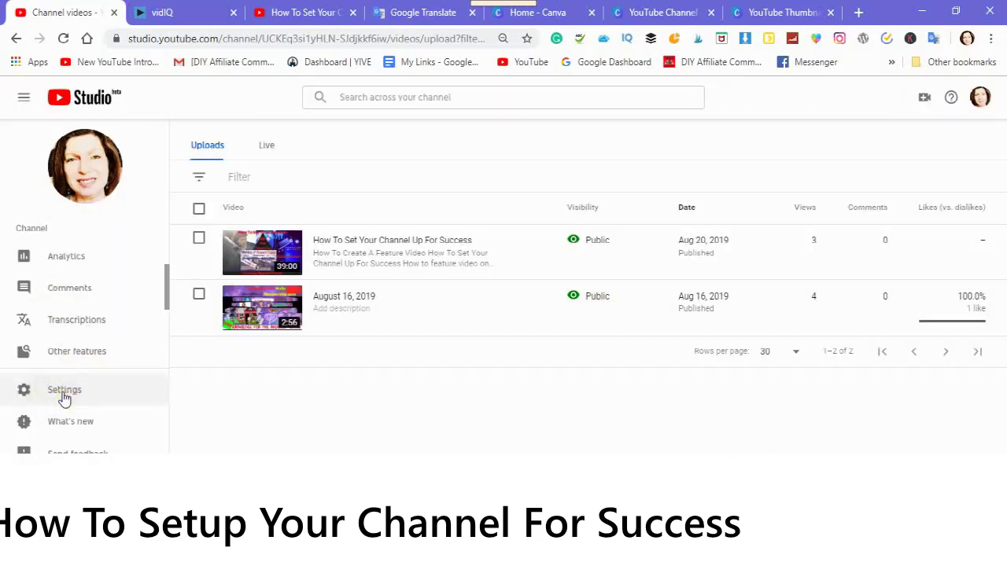
Open the advanced channel settings page from the other settings and check the channel's country selection
left_click(65, 393)
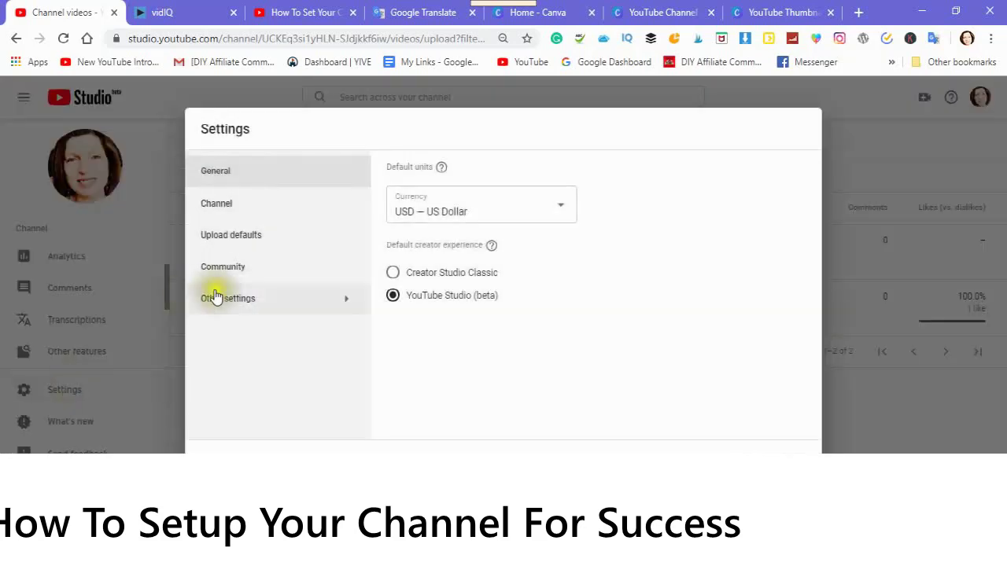
mouse_move(226, 306)
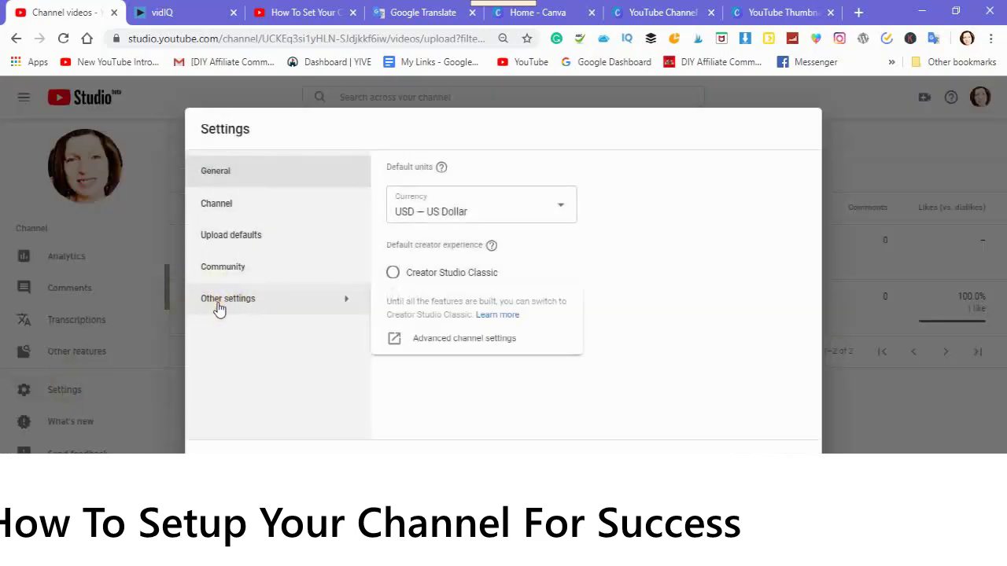
left_click(453, 348)
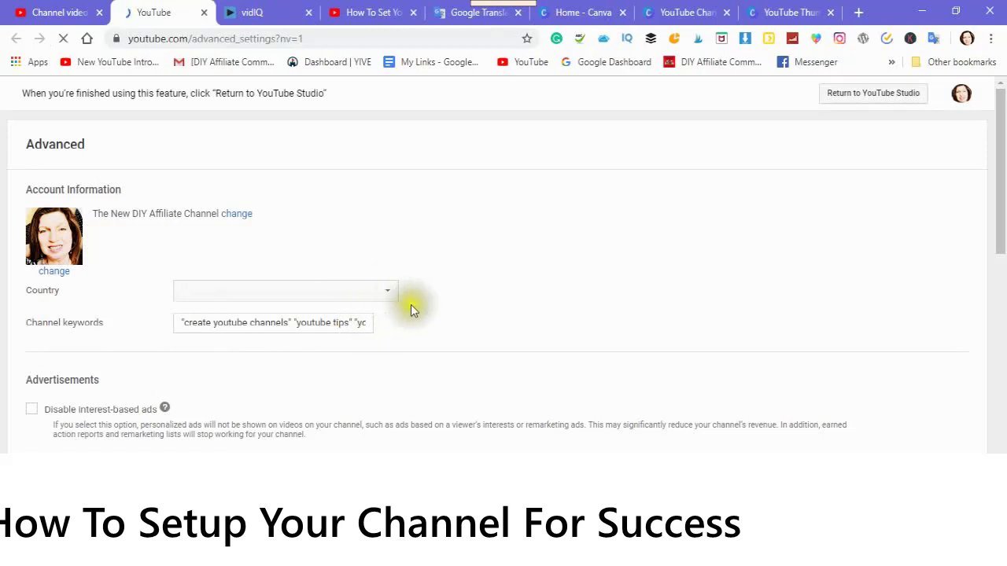
left_click(388, 295)
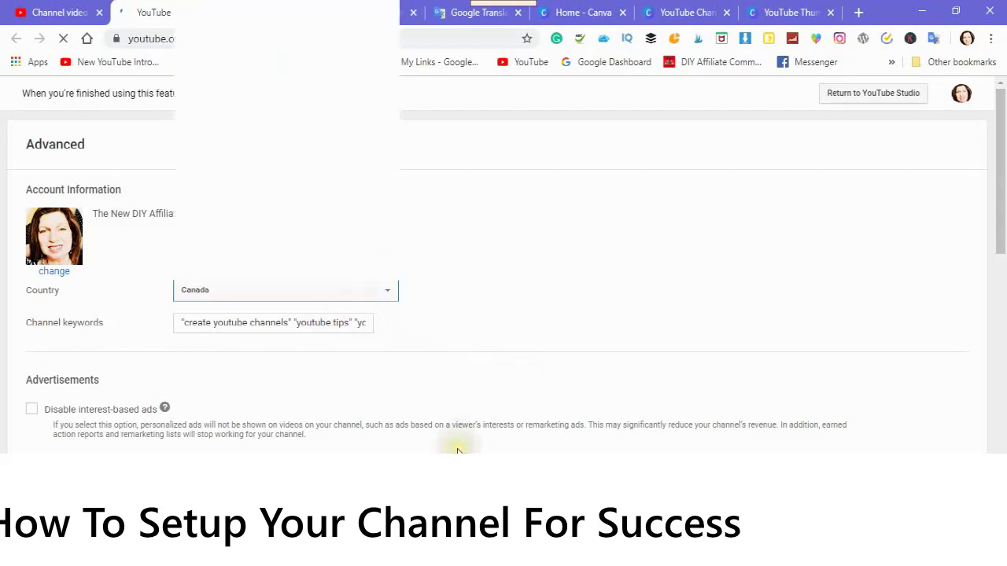
Review the associated website, channel recommendations and subscriber count options, and save the advanced channel settings
scroll(431, 447, "down", 3)
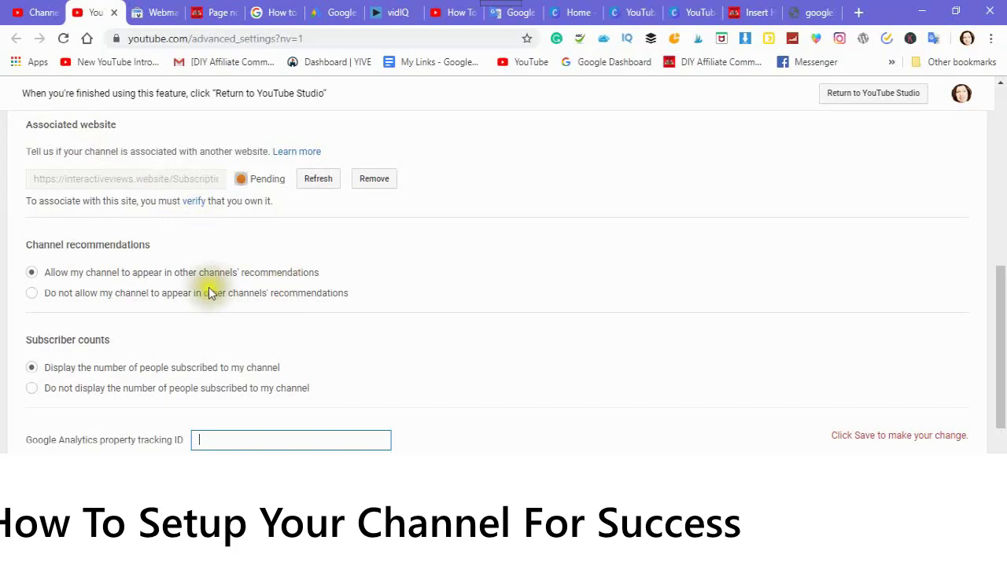
scroll(213, 301, "down", 1)
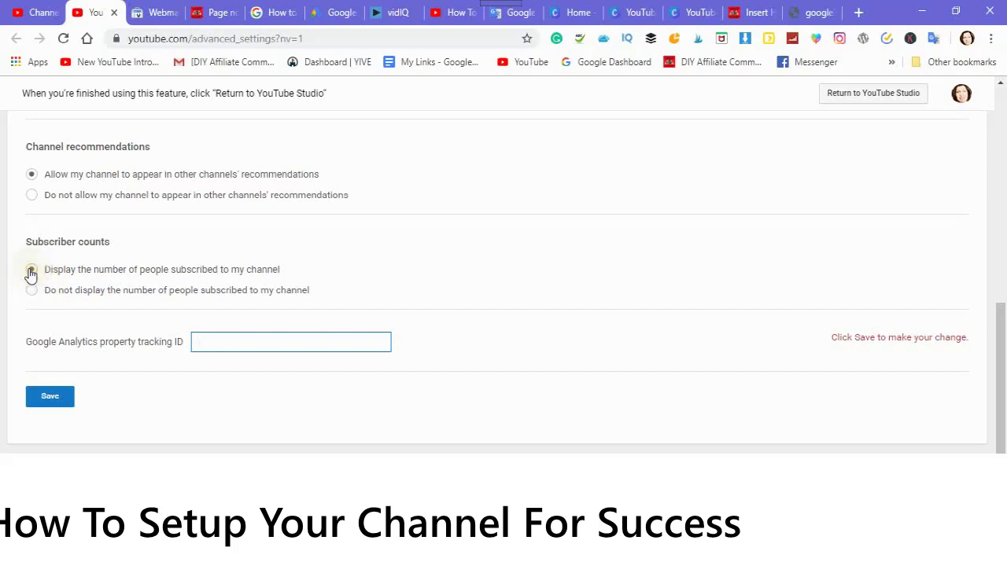
left_click(44, 403)
left_click(44, 403)
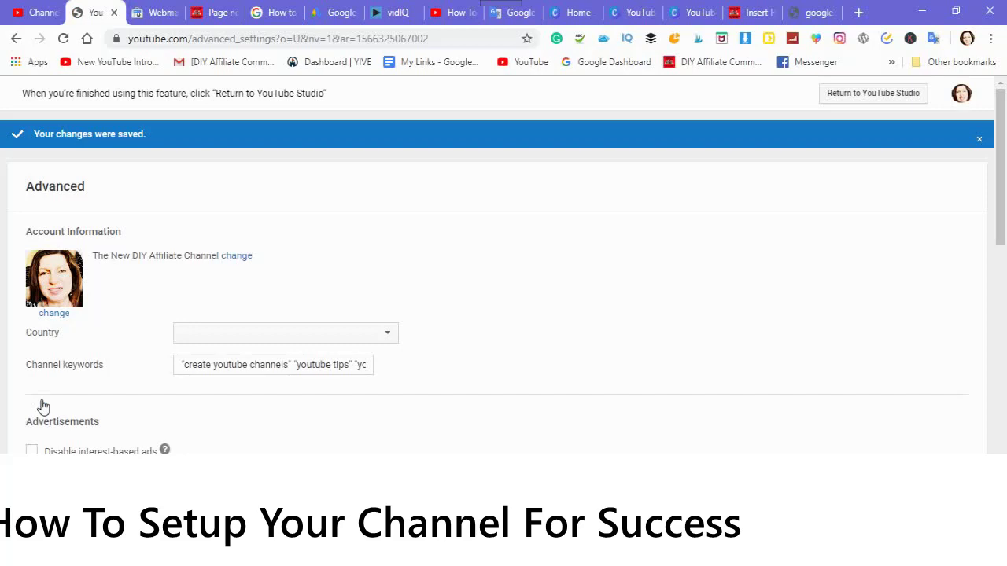
scroll(162, 385, "down", 3)
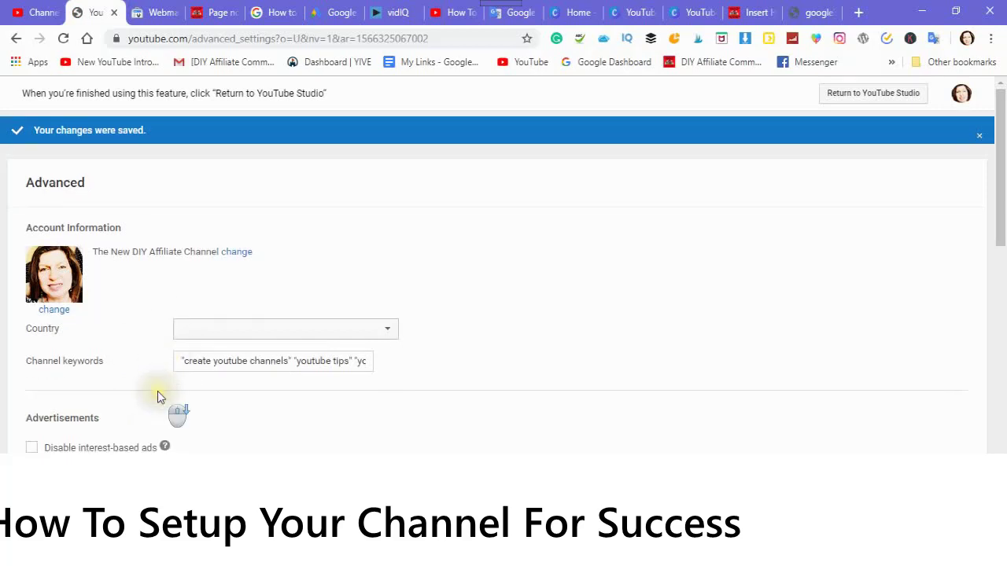
scroll(162, 408, "down", 3)
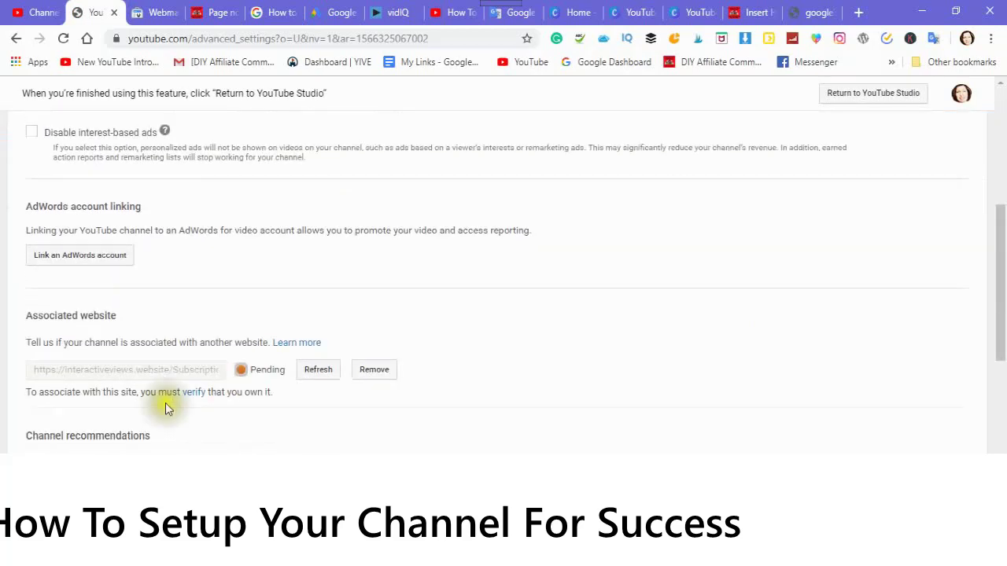
scroll(172, 416, "down", 5)
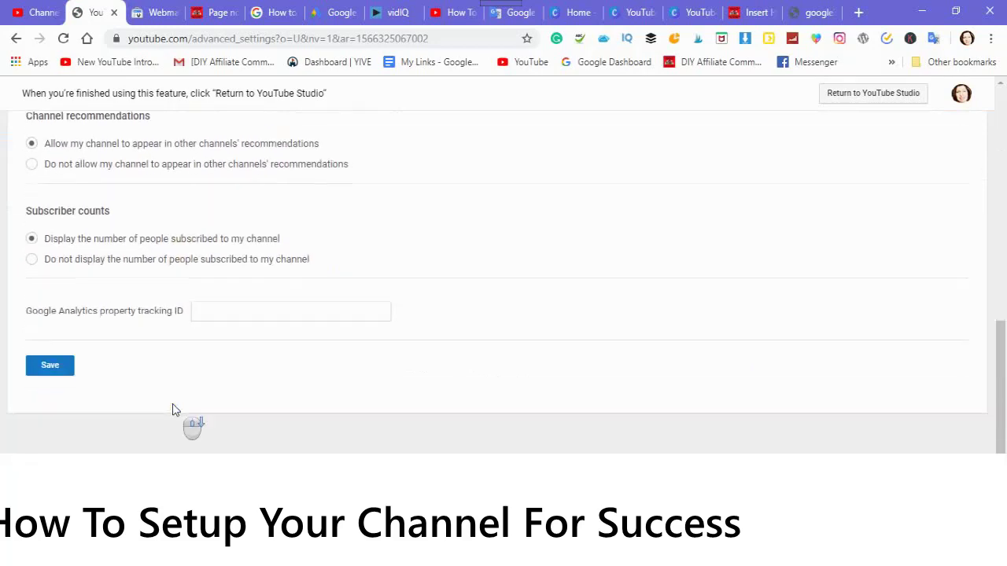
scroll(175, 410, "up", 9)
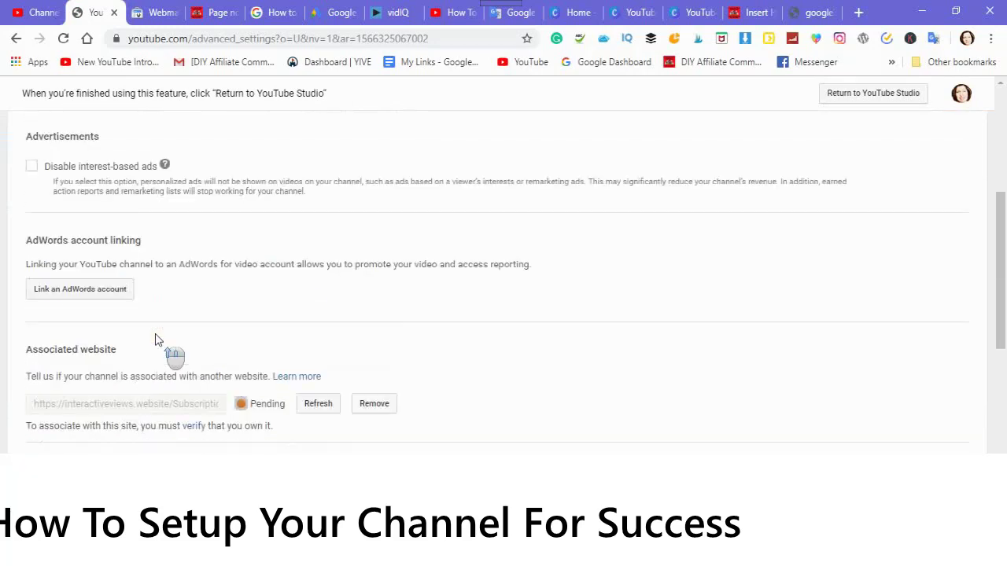
scroll(166, 323, "up", 2)
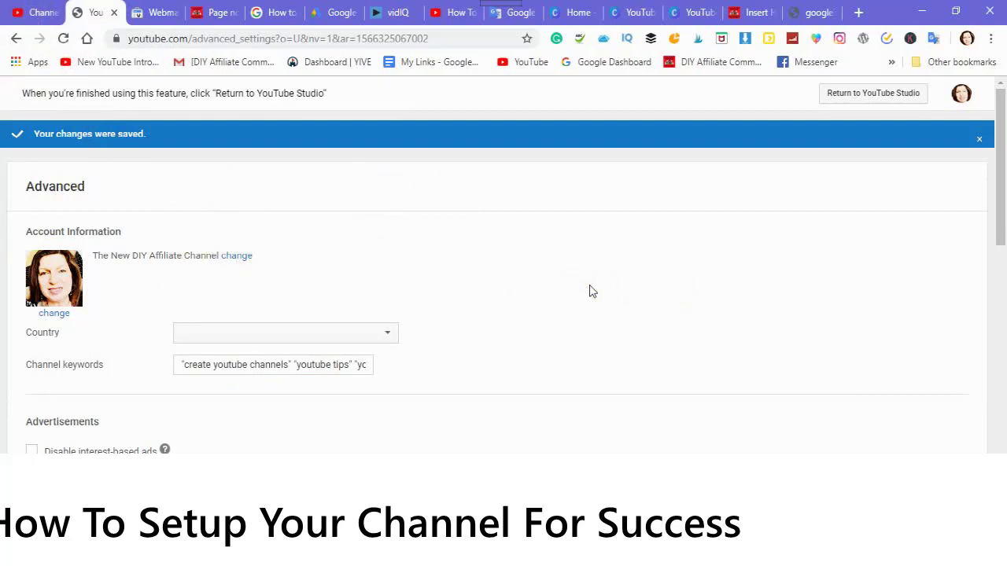
Return to the YouTube Studio channel videos page and close the Settings dialog
key("ctrl+shift+Tab")
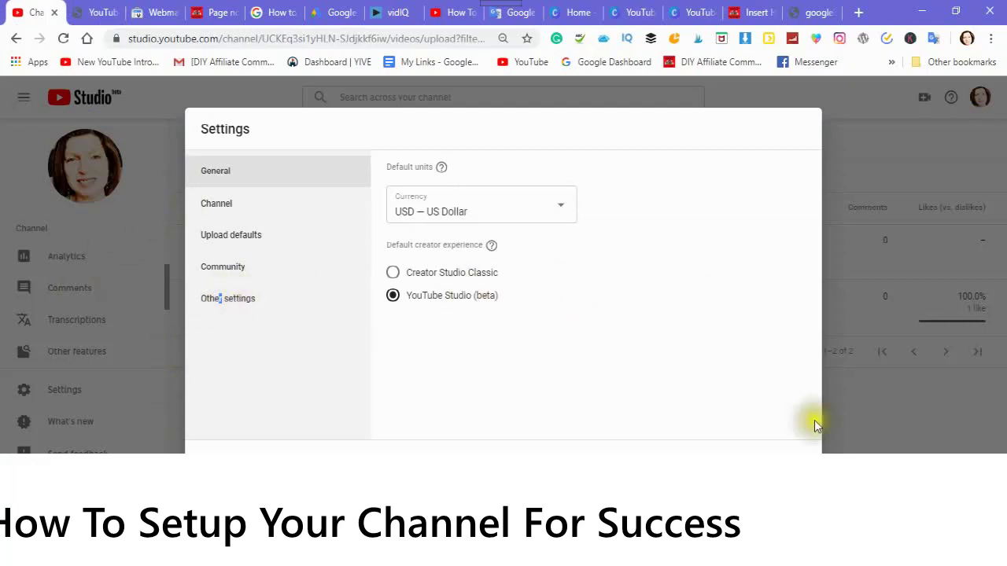
left_click(747, 442)
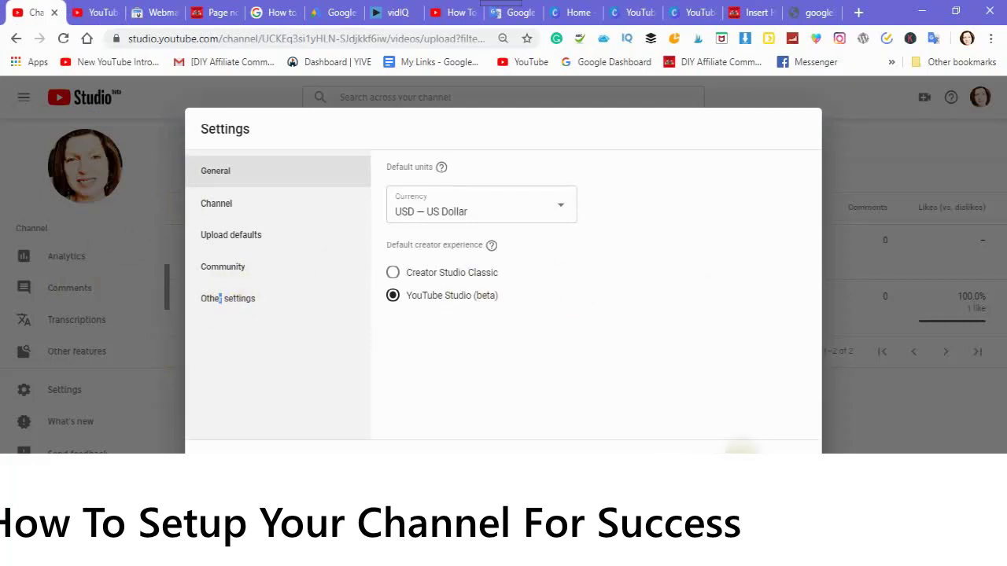
left_click(742, 449)
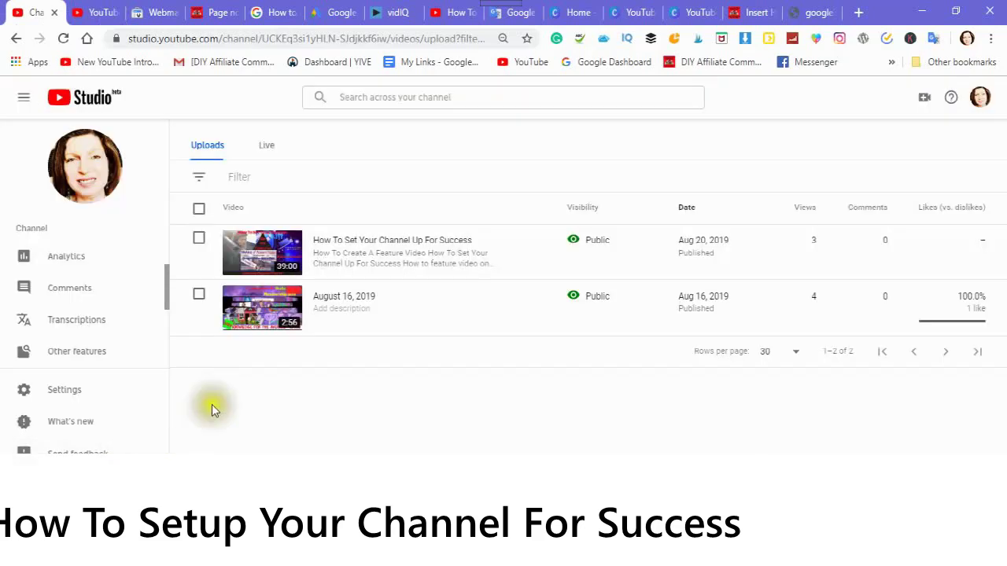
scroll(212, 405, "down", 2)
left_click(158, 429)
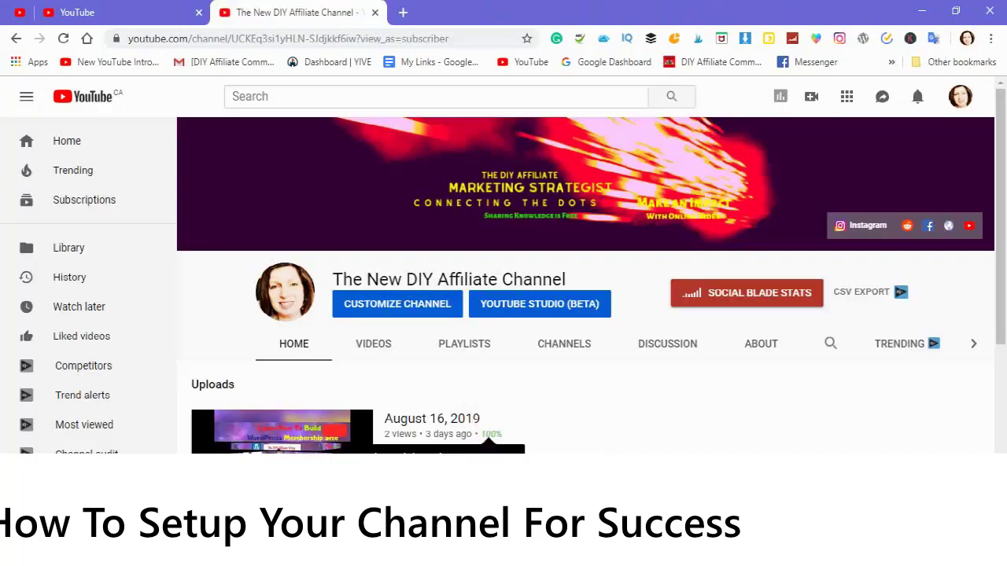
Open the video upload page and request a higher limit for uploading videos longer than 15 minutes
left_click(810, 105)
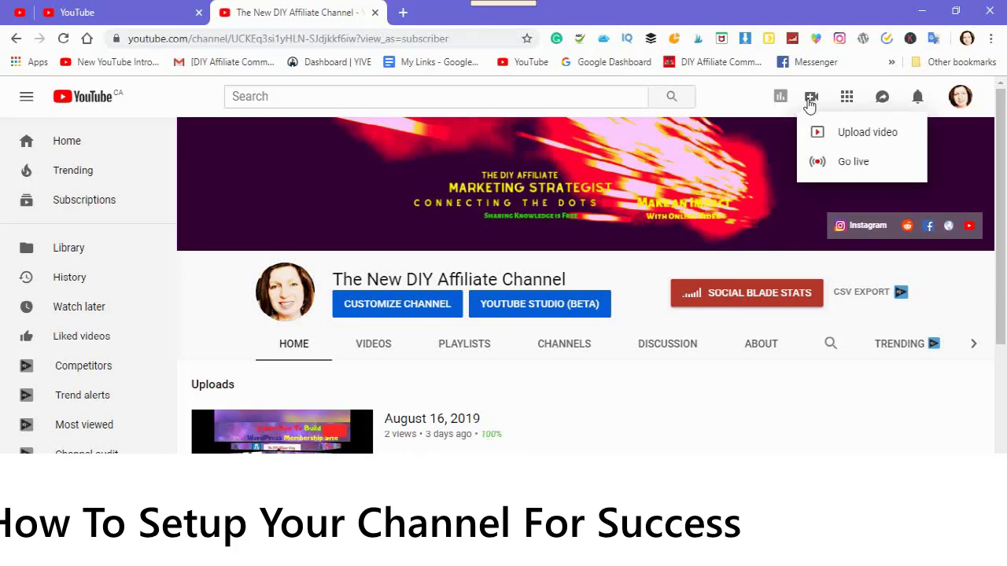
left_click(848, 134)
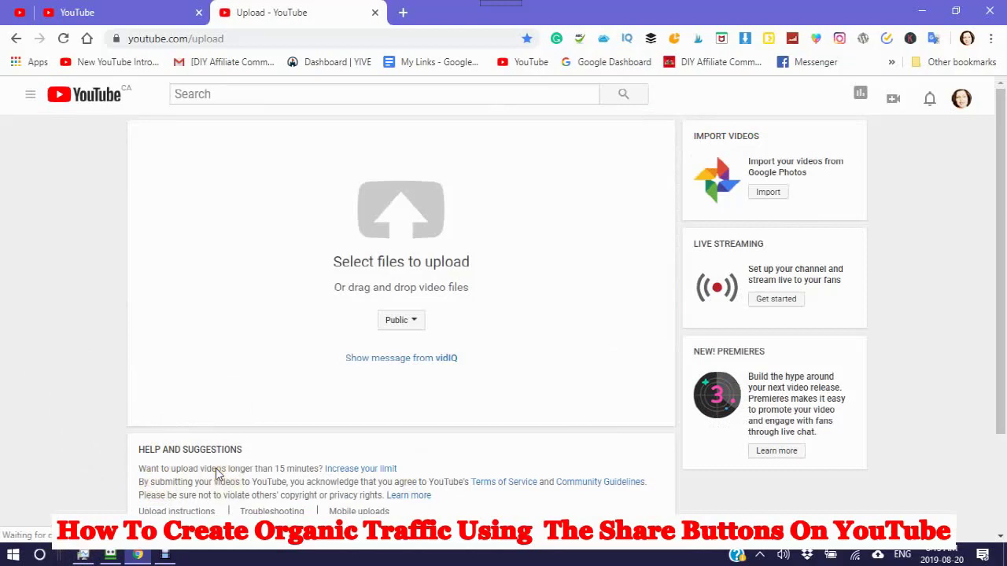
left_click(360, 470)
left_click(362, 470)
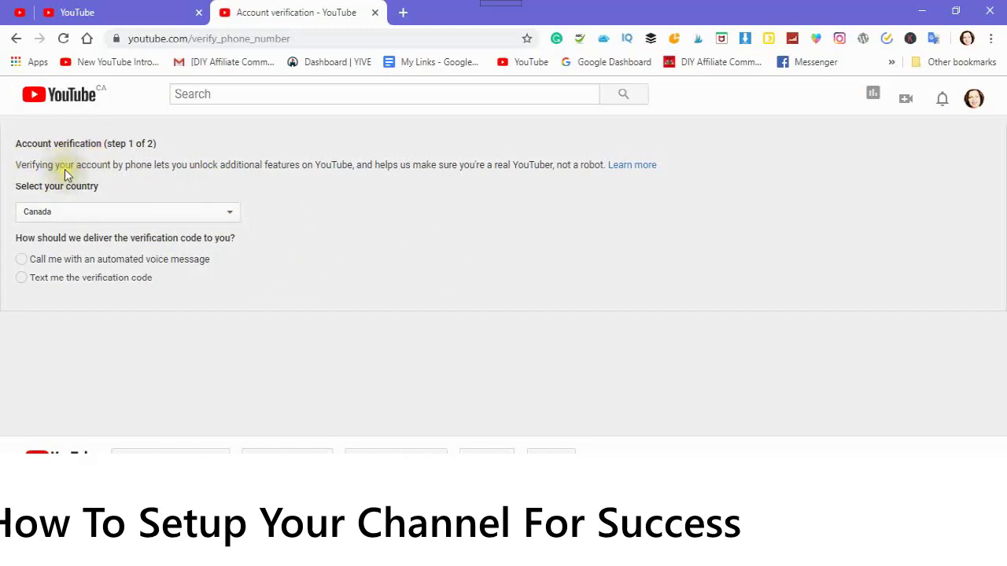
Check the country list for the account verification and choose to have the verification code sent by text message
left_click(229, 216)
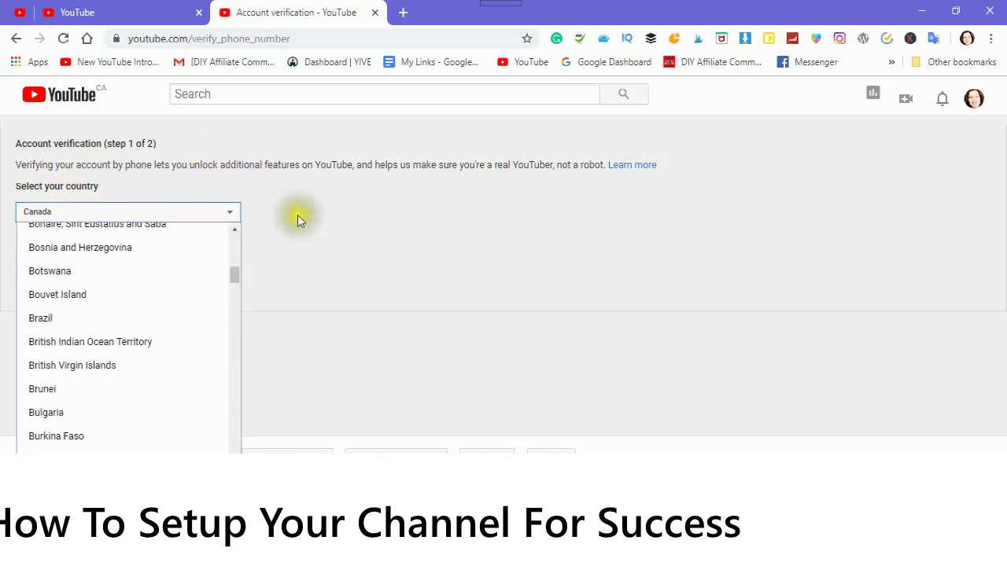
left_click(227, 216)
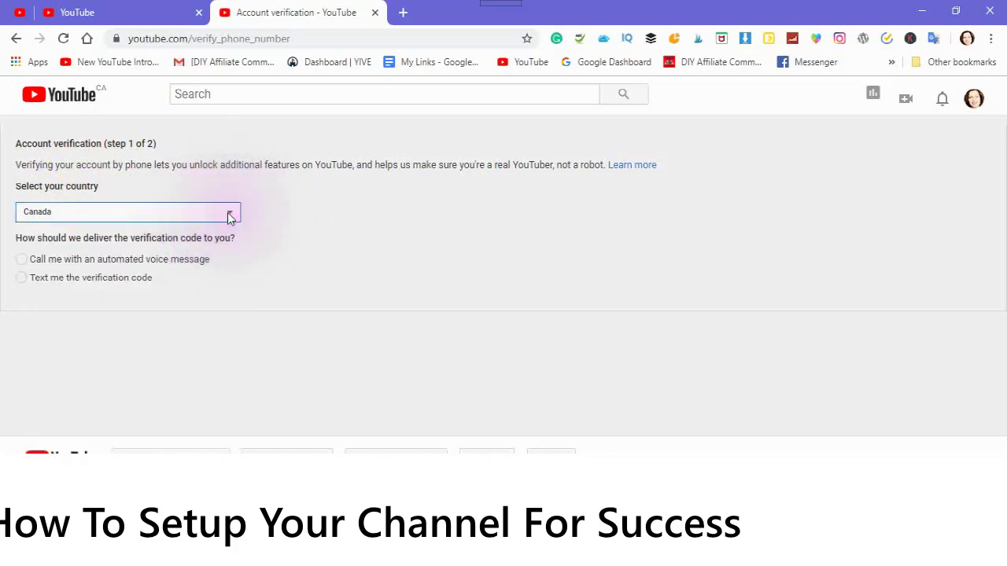
left_click(22, 285)
left_click(22, 280)
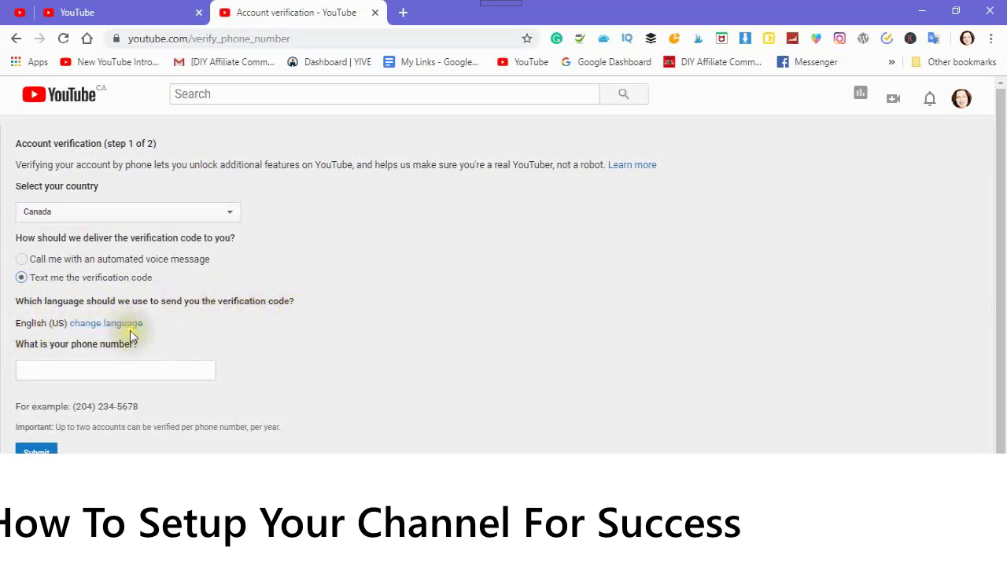
Check the language choices offered for receiving the account verification code
left_click(102, 329)
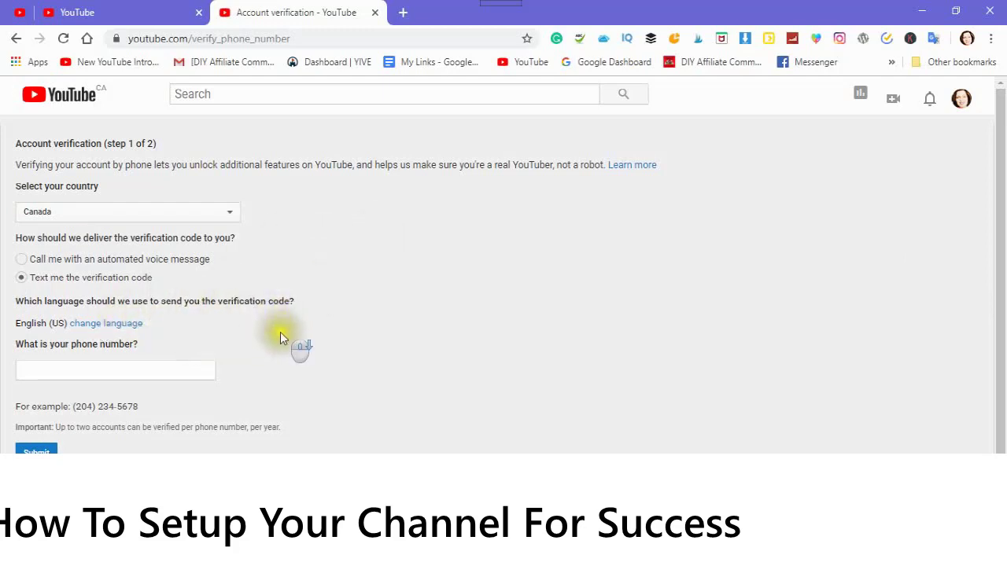
scroll(280, 338, "down", 2)
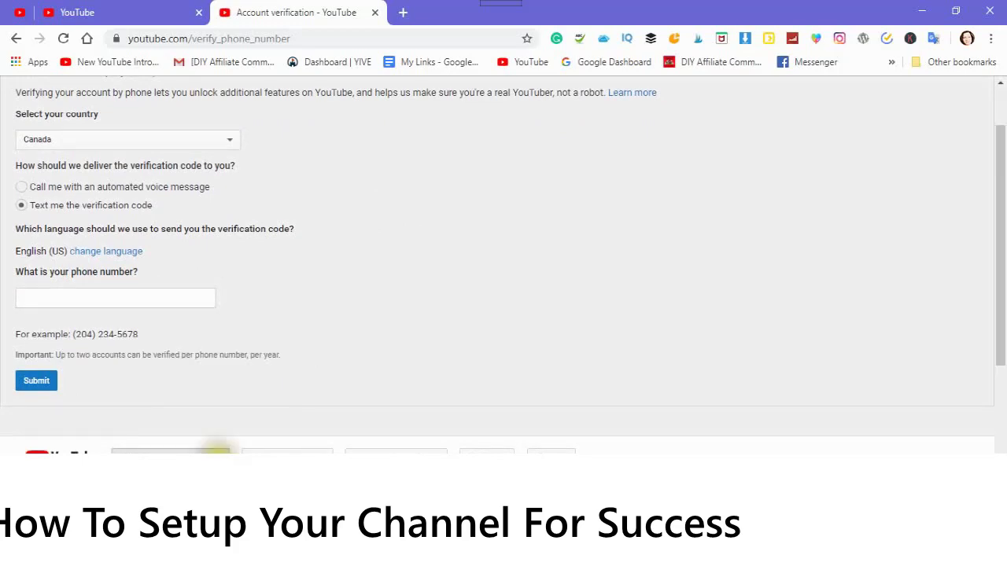
scroll(204, 441, "down", 3)
scroll(253, 450, "down", 2)
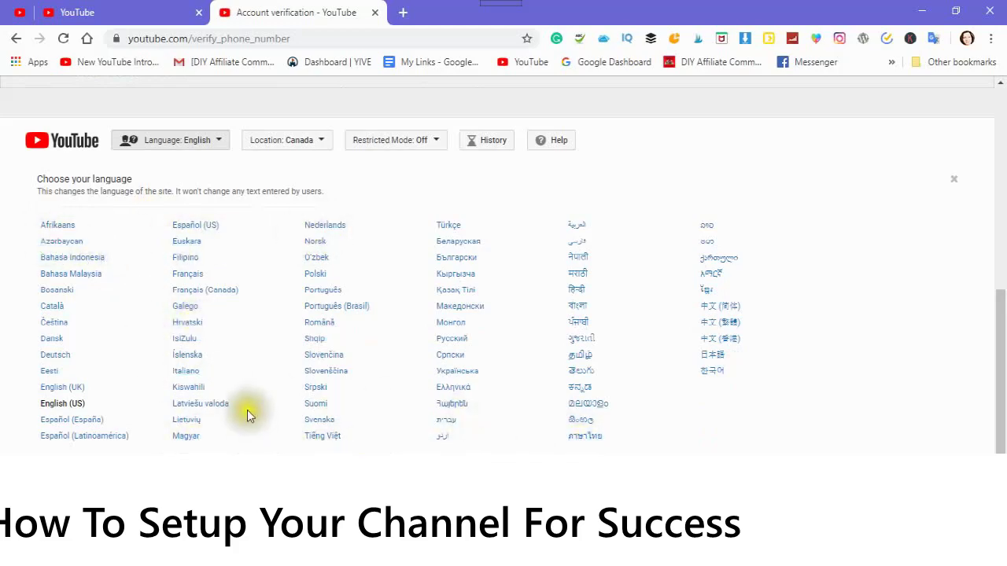
scroll(236, 388, "up", 5)
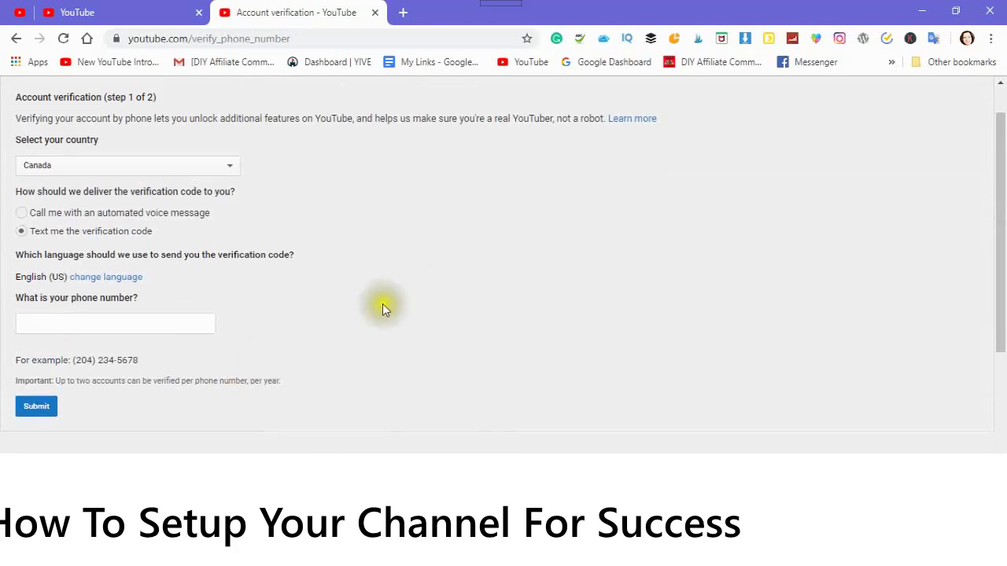
Verify the account with the phone number and the 6-digit verification code, and continue to the channel's Status and Features page
left_click(31, 326)
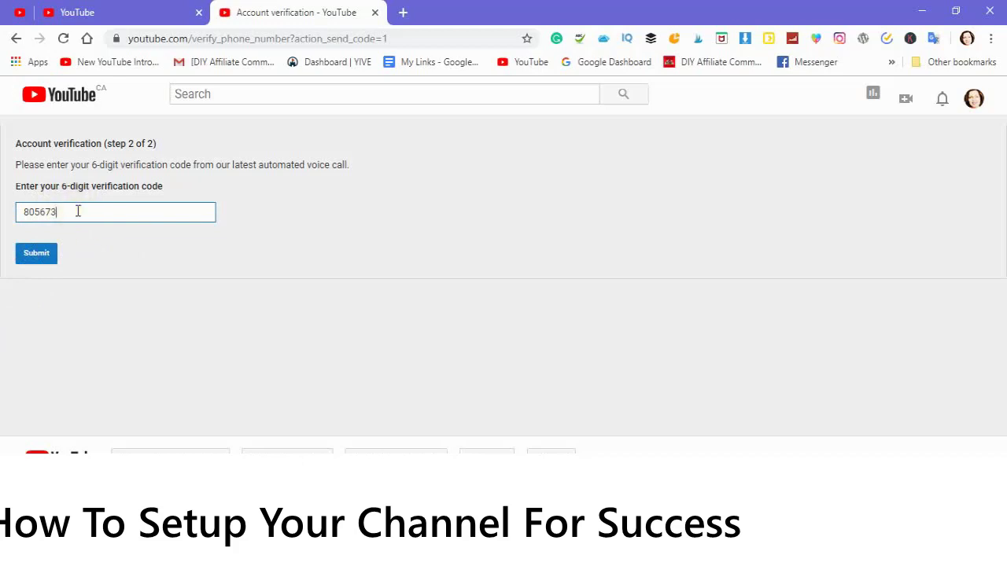
left_click(114, 262)
left_click(88, 289)
left_click(34, 257)
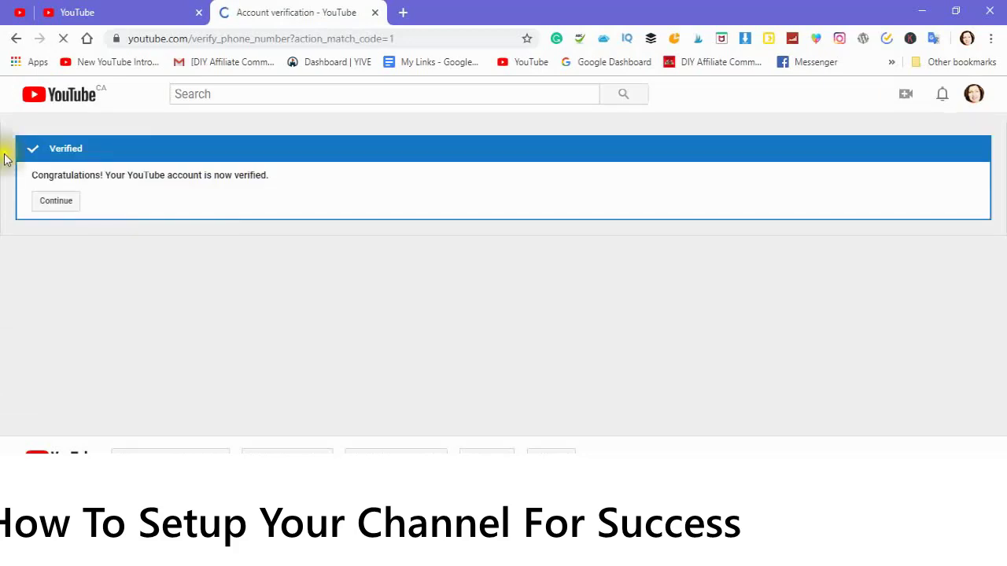
left_click(56, 203)
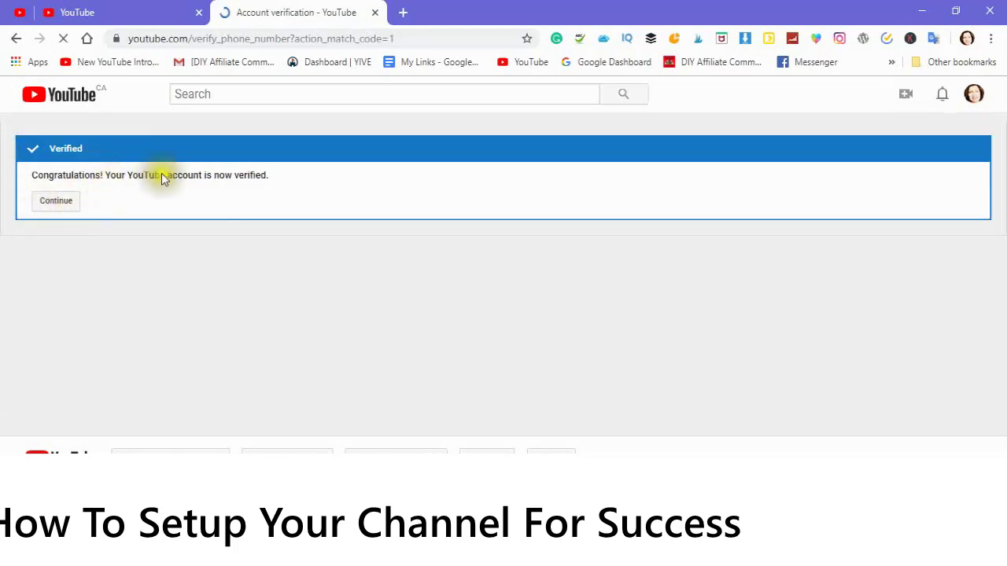
left_click(55, 204)
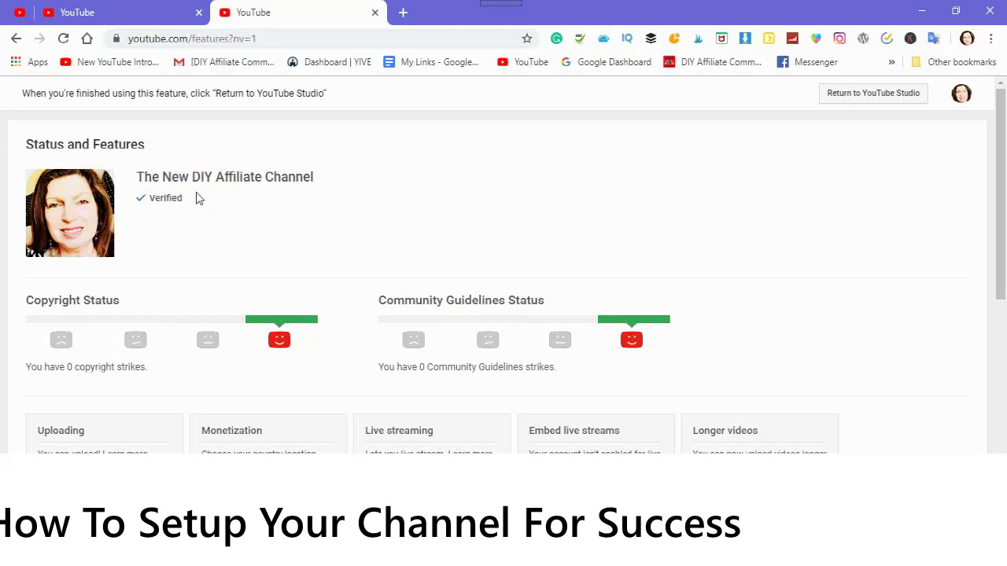
Examine the channel's copyright and Community Guidelines status and the uploading, monetization, live streaming and longer videos features
scroll(314, 236, "down", 2)
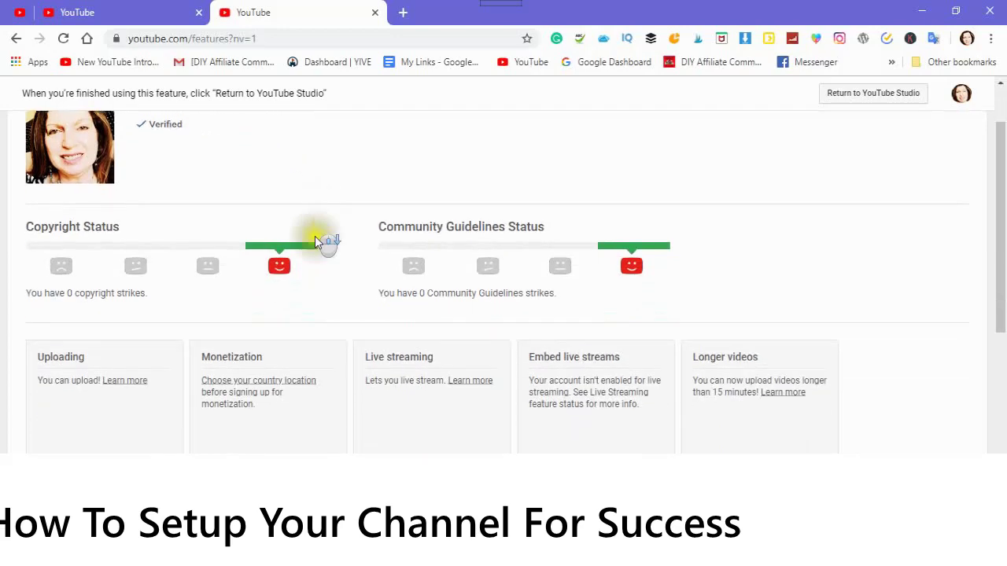
scroll(315, 247, "down", 2)
scroll(315, 266, "up", 1)
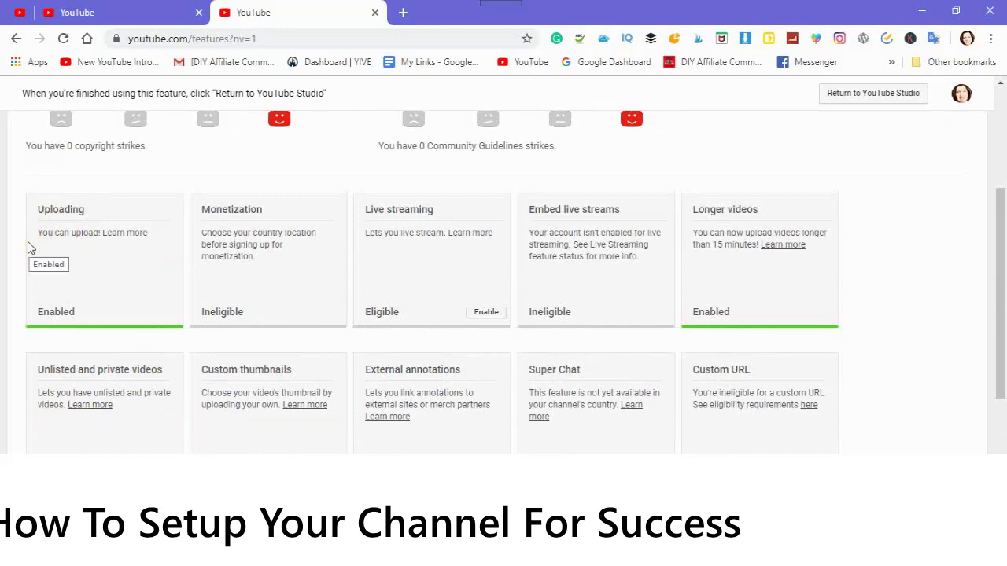
scroll(175, 196, "up", 1)
left_click(180, 192)
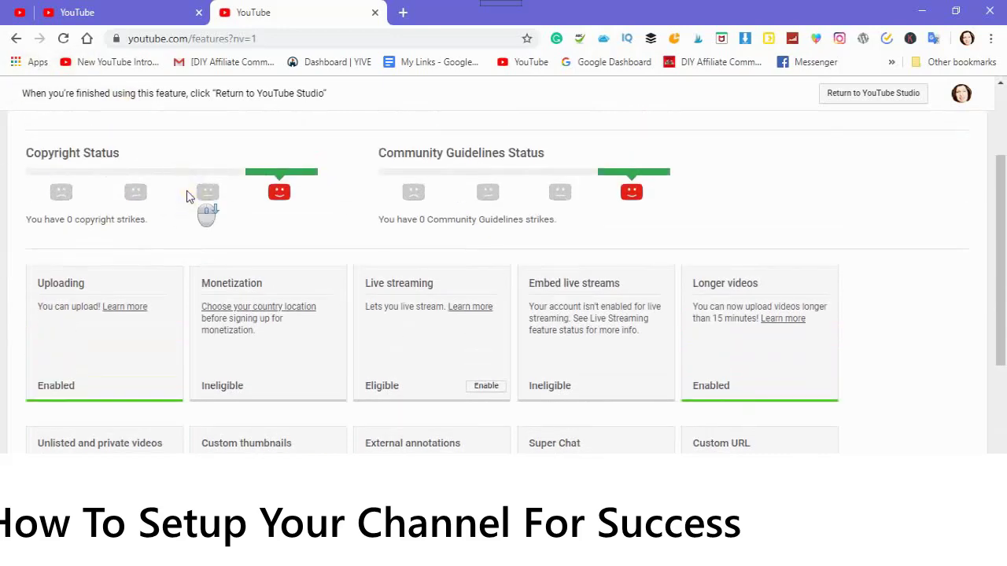
scroll(187, 197, "down", 1)
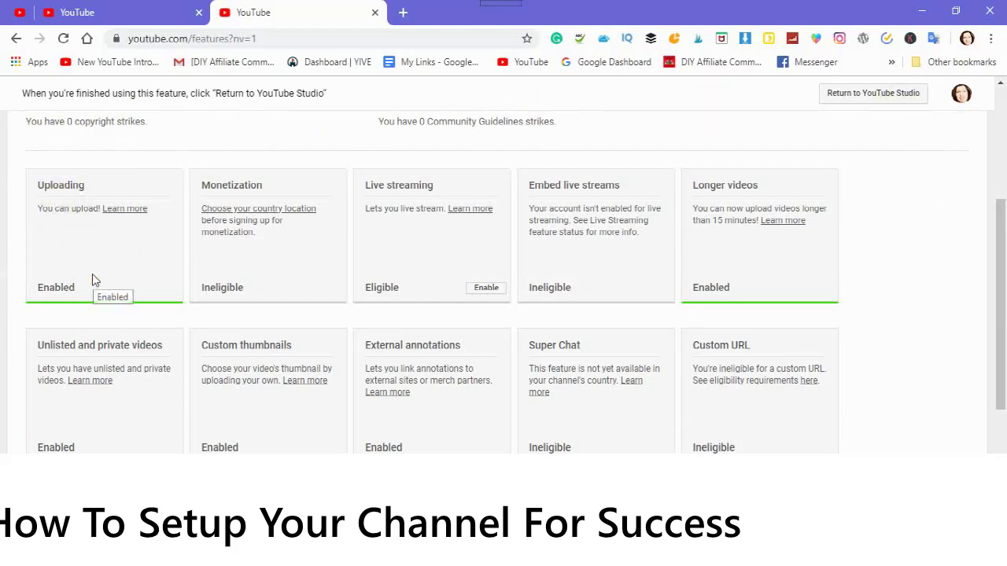
left_click(66, 257)
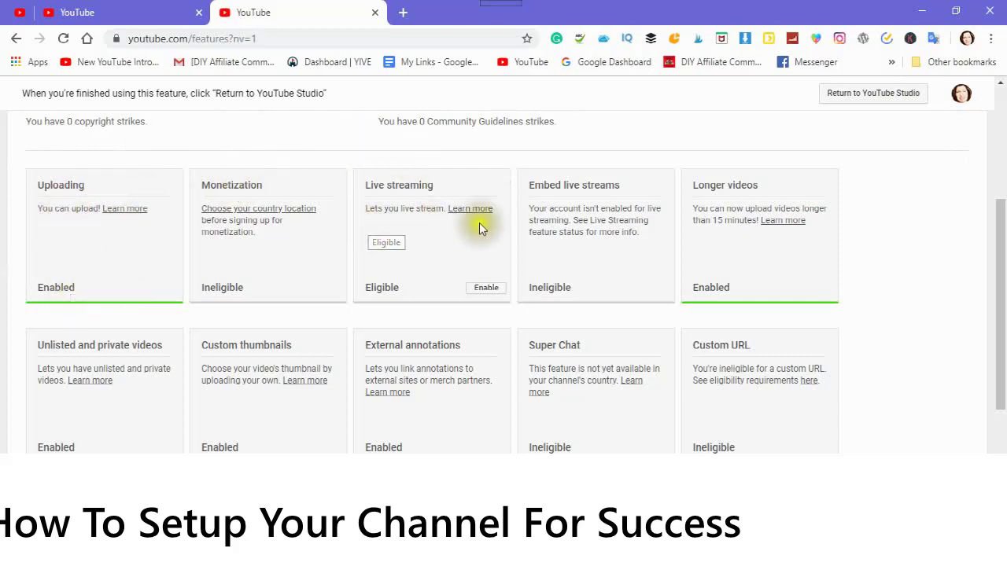
left_click(368, 319)
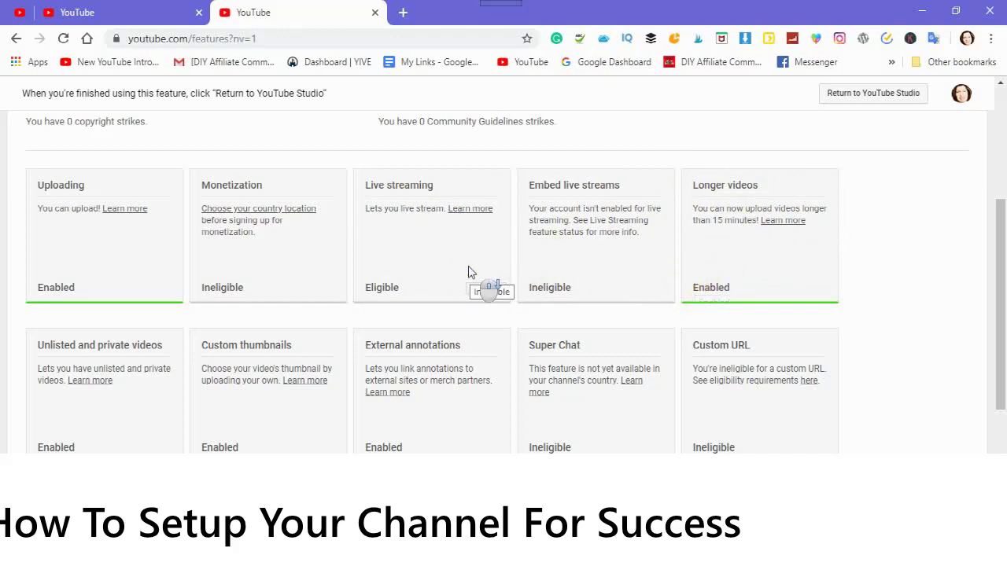
Examine the remaining channel features, including custom thumbnails, external annotations, Super Chat, custom URL, Content ID appeals and channel memberships
scroll(467, 277, "down", 3)
scroll(467, 284, "down", 1)
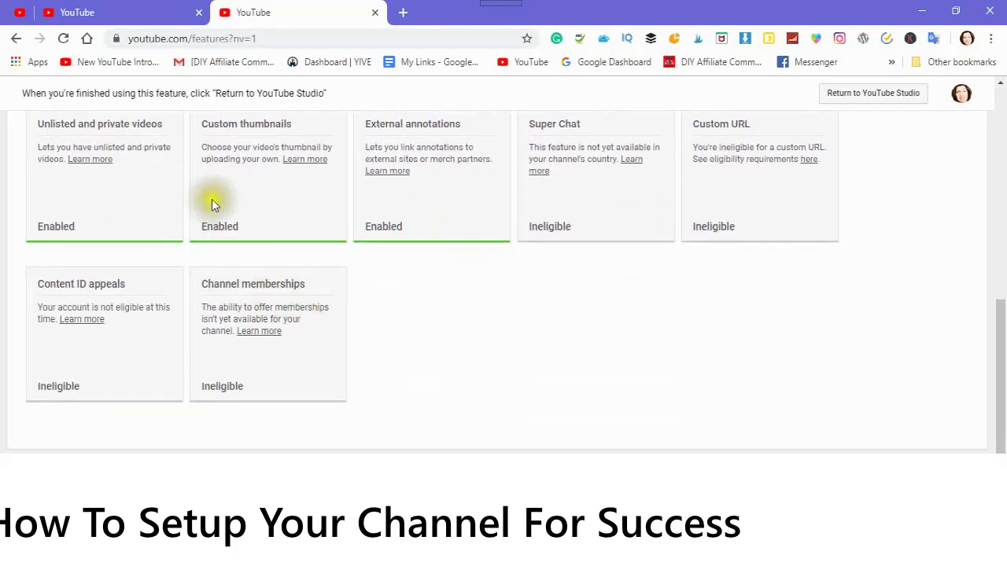
scroll(217, 204, "up", 1)
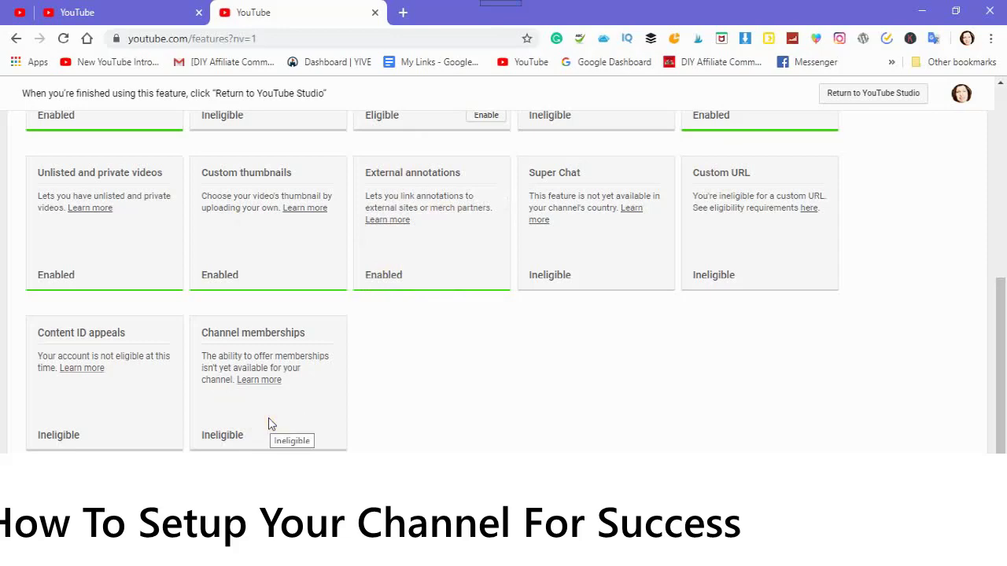
scroll(285, 419, "up", 5)
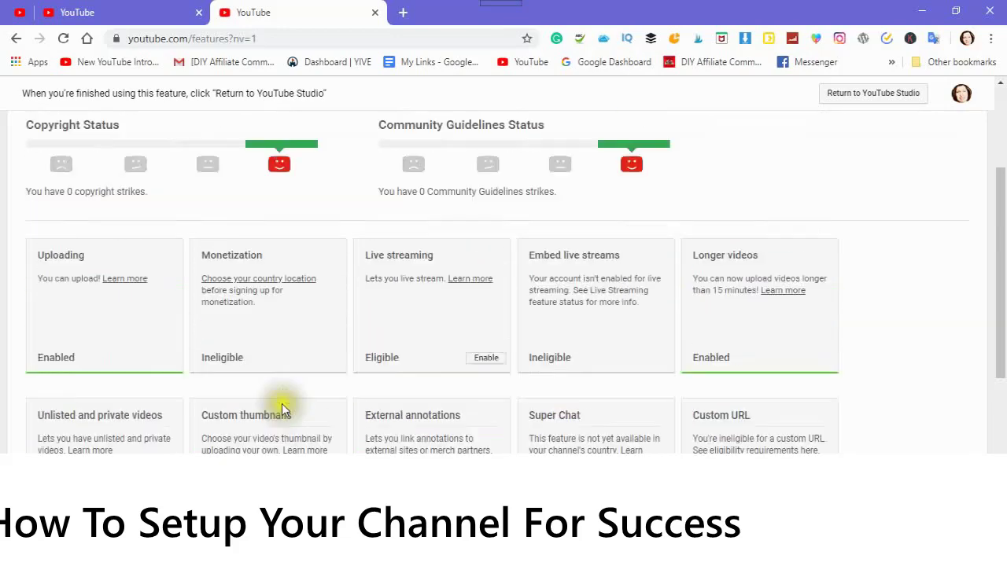
scroll(283, 410, "up", 1)
left_click(274, 398)
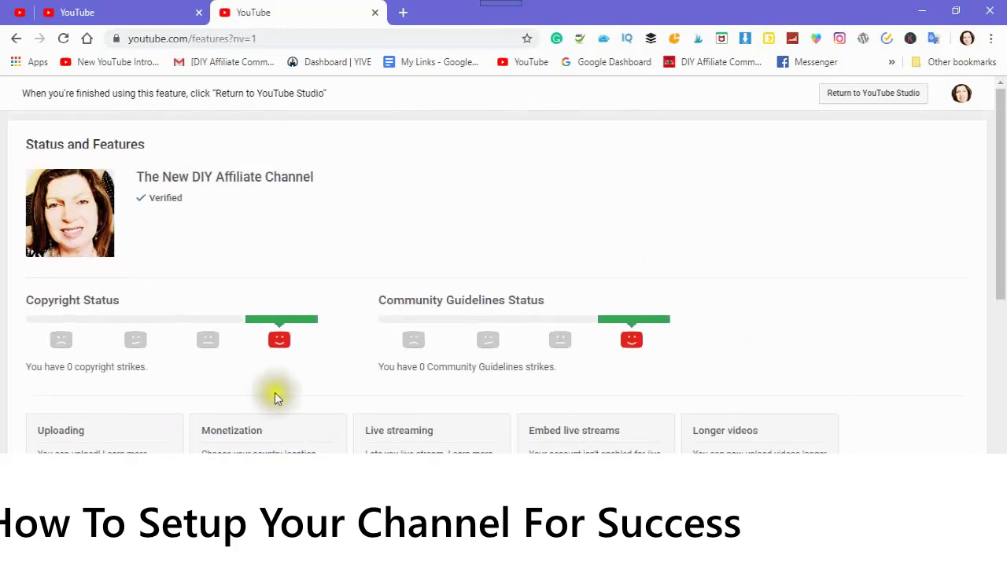
scroll(358, 242, "down", 1)
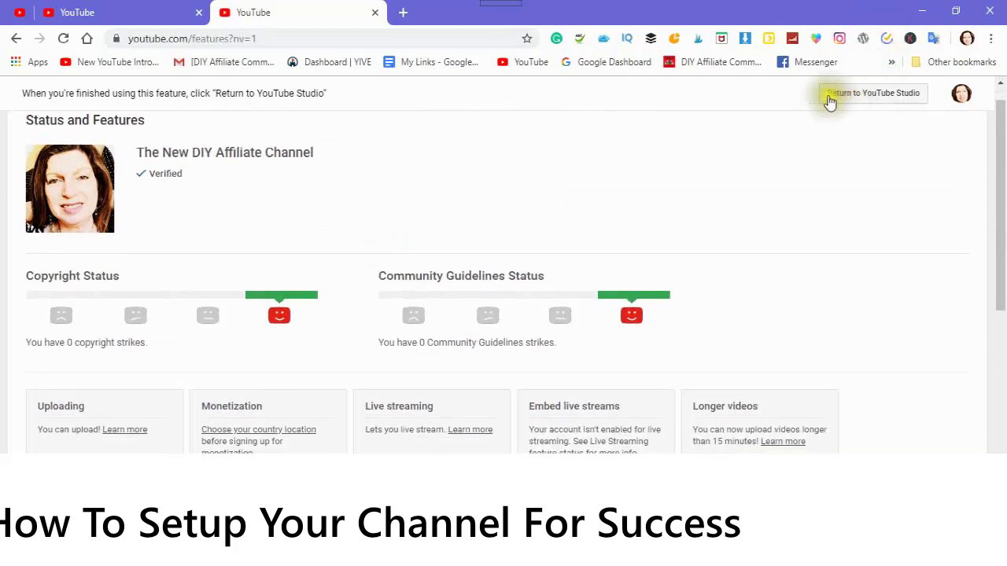
Return to YouTube Studio and look over the channel dashboard
left_click(870, 94)
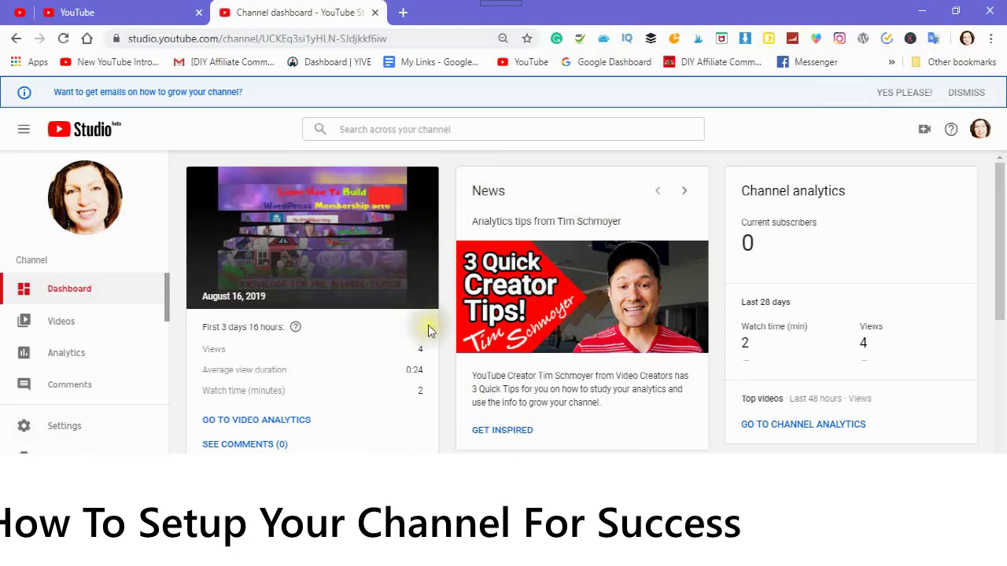
scroll(386, 415, "down", 1)
scroll(386, 415, "down", 2)
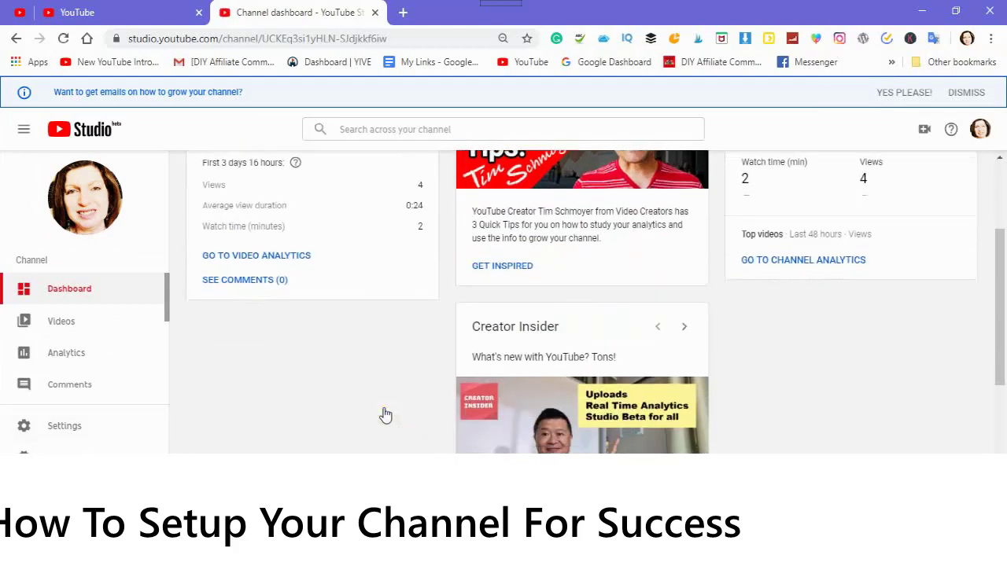
Show the channel's uploaded videos and open the classic channel page of The New DIY Affiliate Channel
left_click(63, 325)
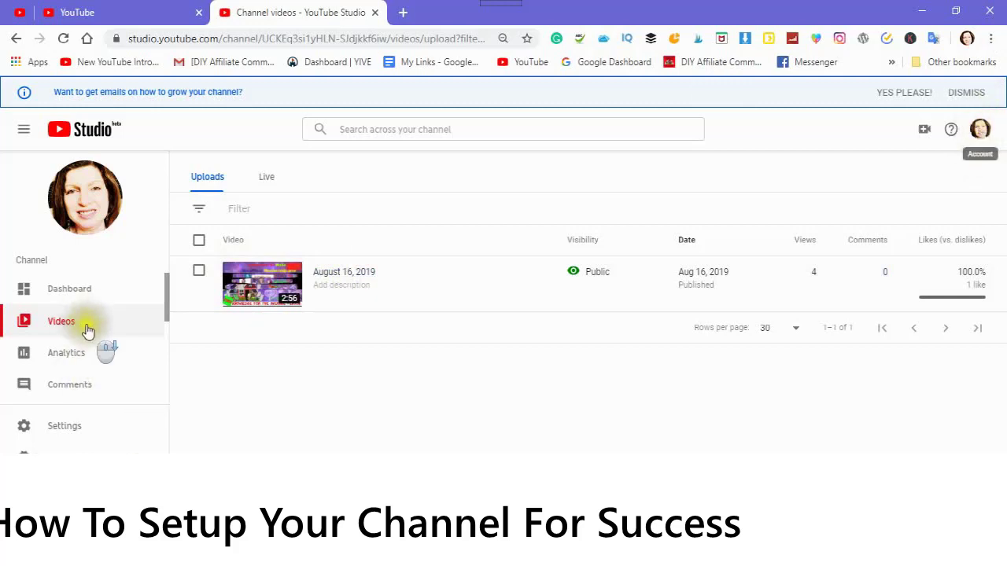
scroll(88, 331, "down", 1)
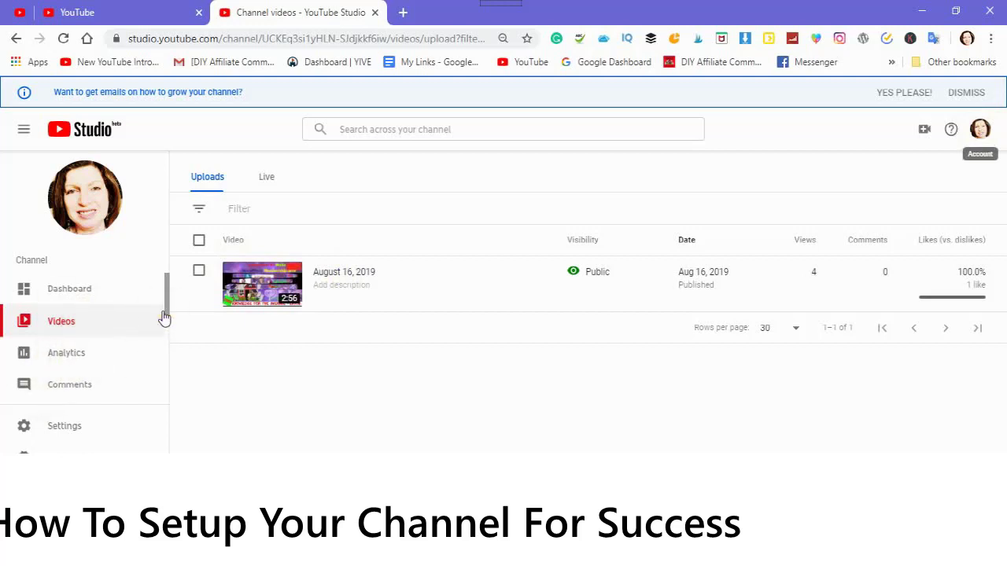
scroll(165, 317, "down", 2)
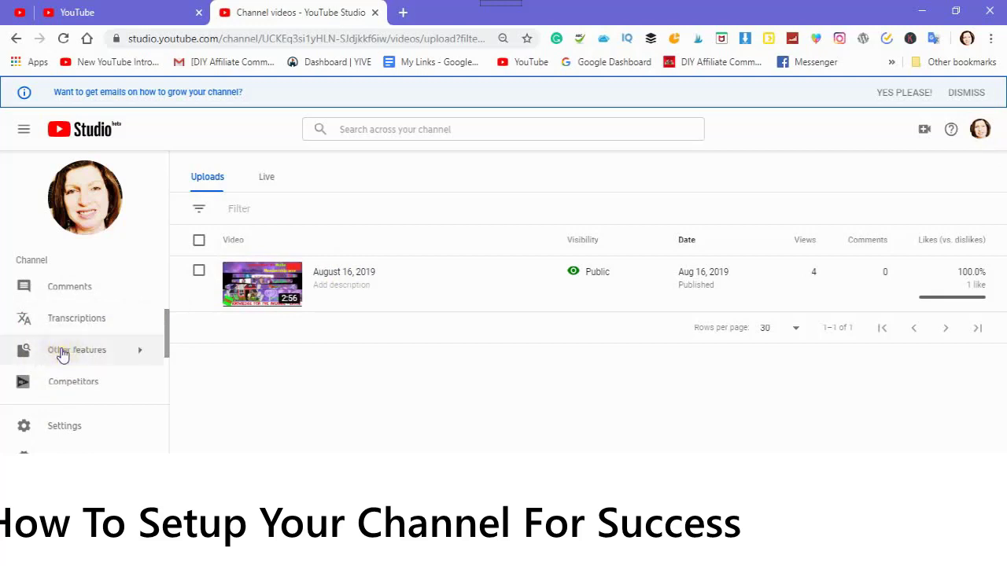
mouse_move(63, 354)
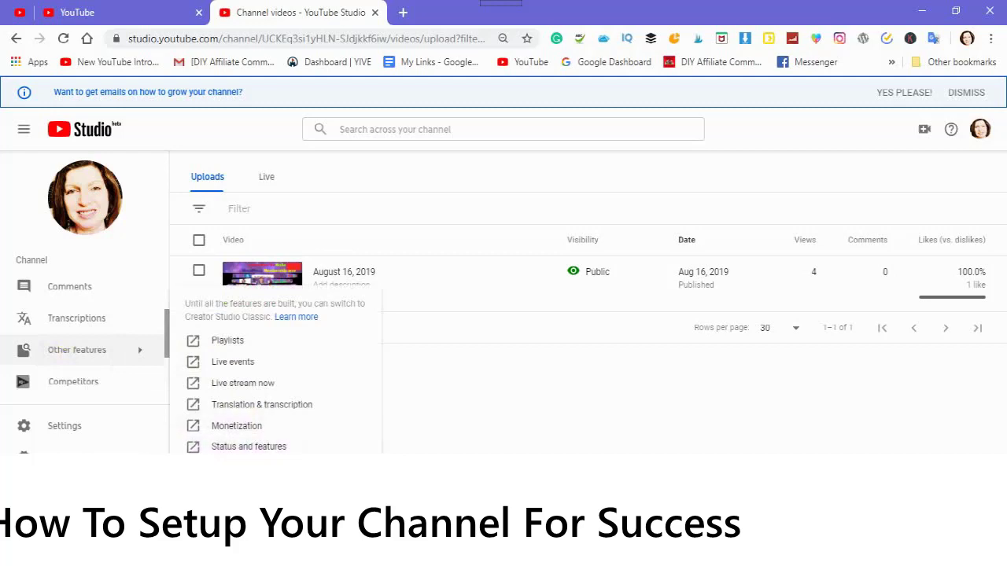
left_click(248, 467)
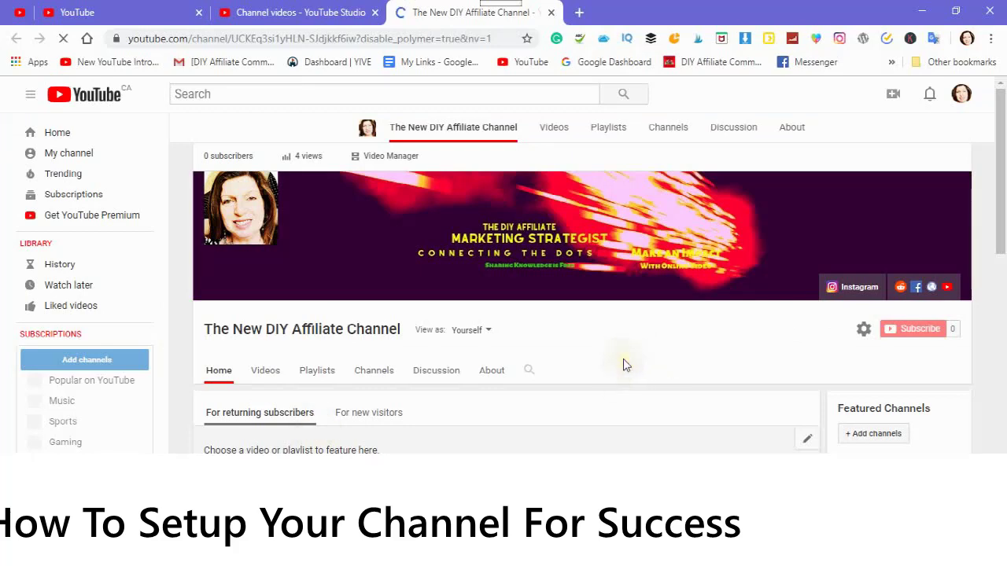
Switch the channel home page to the content for new visitors and look over its trailer section
scroll(607, 386, "down", 2)
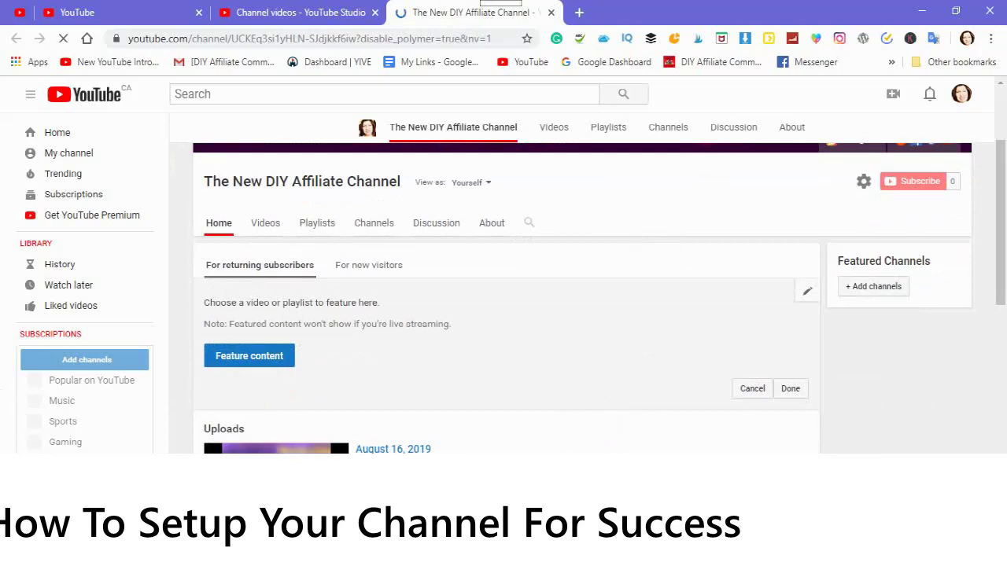
left_click(367, 267)
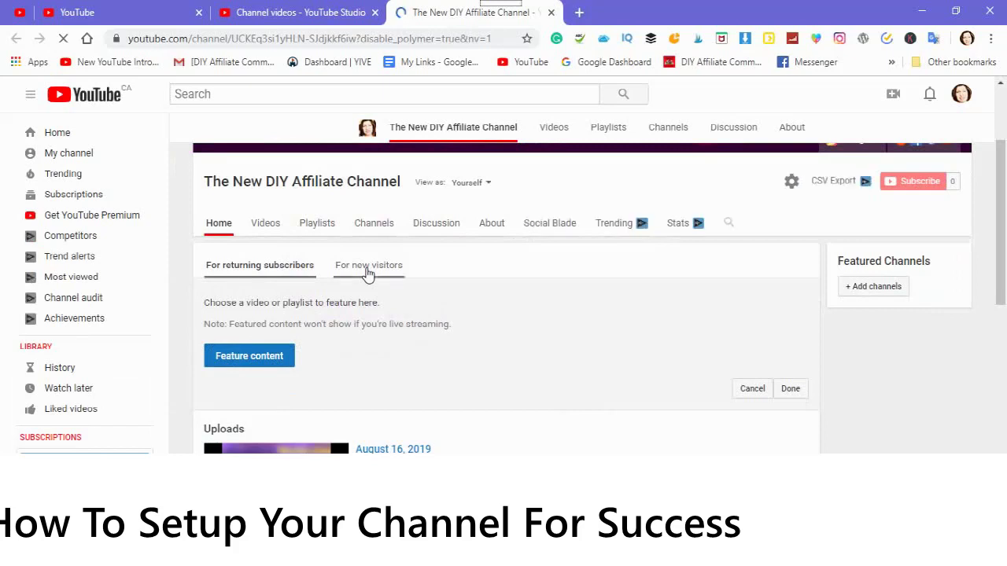
scroll(367, 273, "up", 1)
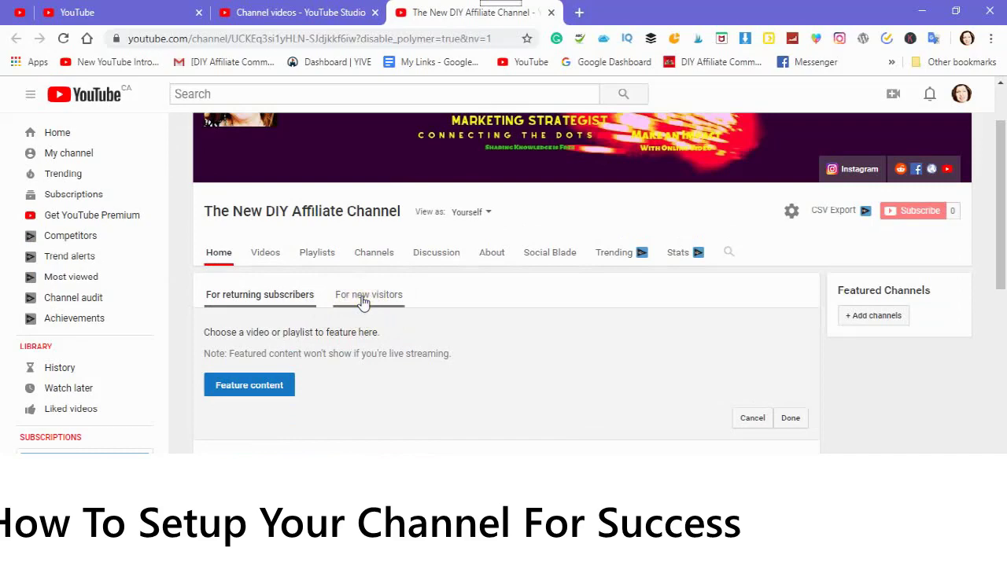
left_click(363, 303)
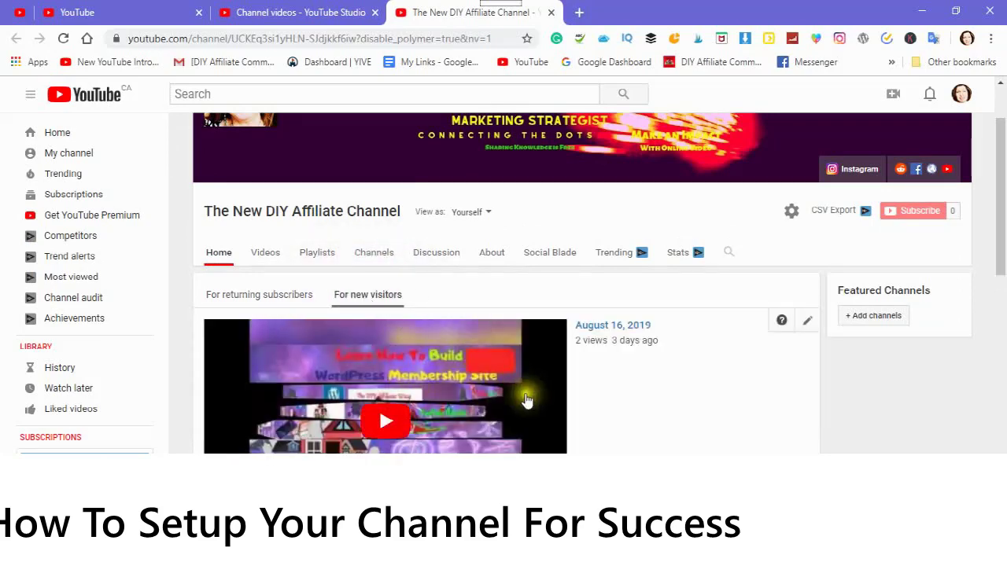
scroll(518, 413, "down", 3)
scroll(518, 420, "up", 3)
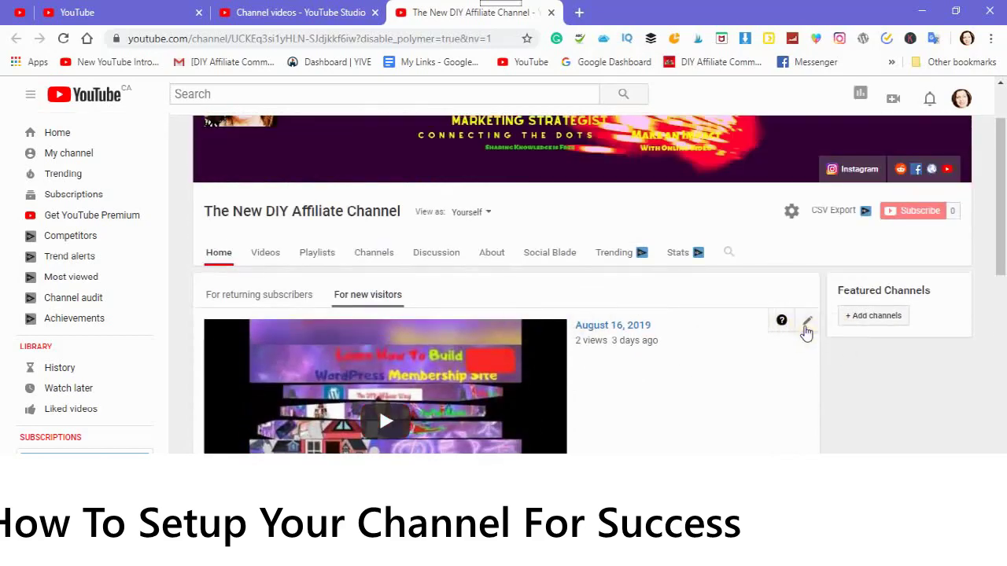
Remove the August 16, 2019 trailer shown to new visitors of the channel
left_click(809, 325)
left_click(809, 325)
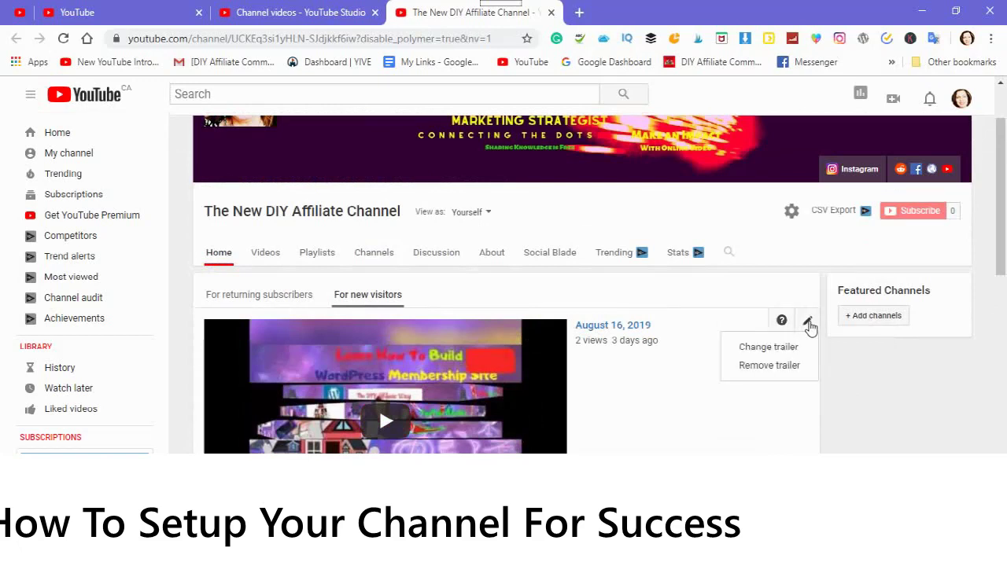
left_click(752, 371)
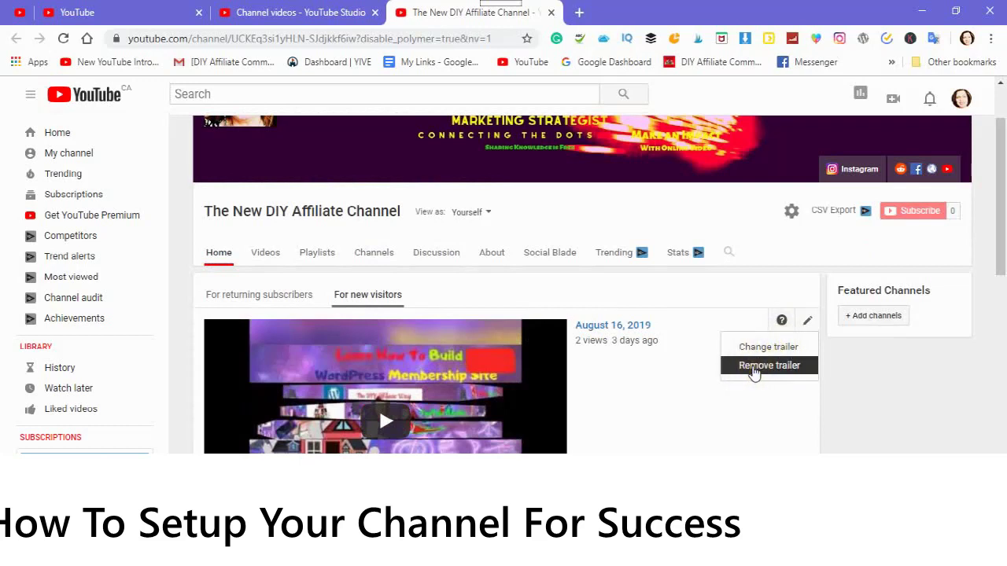
left_click(750, 352)
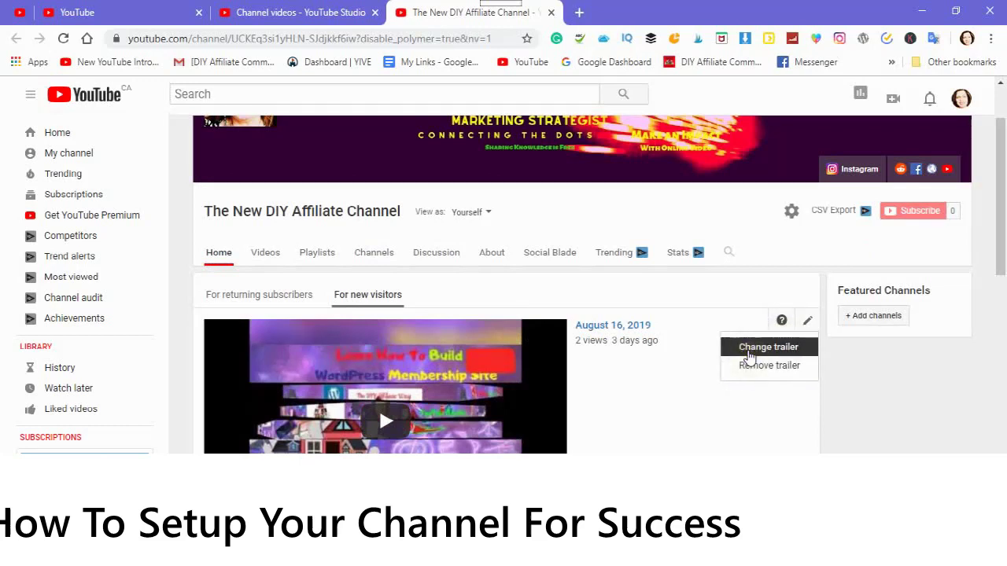
left_click(749, 367)
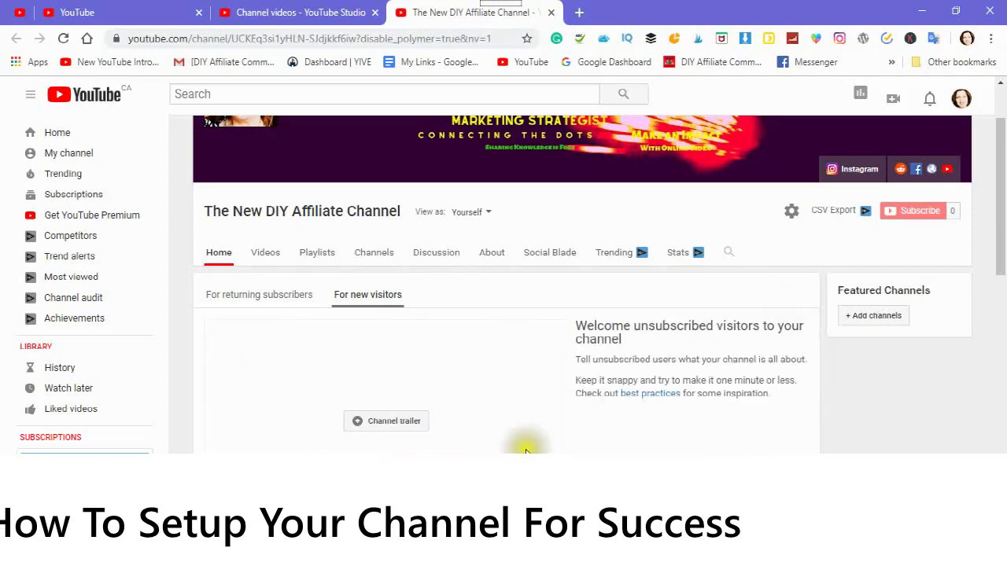
Set the August 16, 2019 upload as the channel trailer for new visitors and save it
scroll(478, 391, "down", 2)
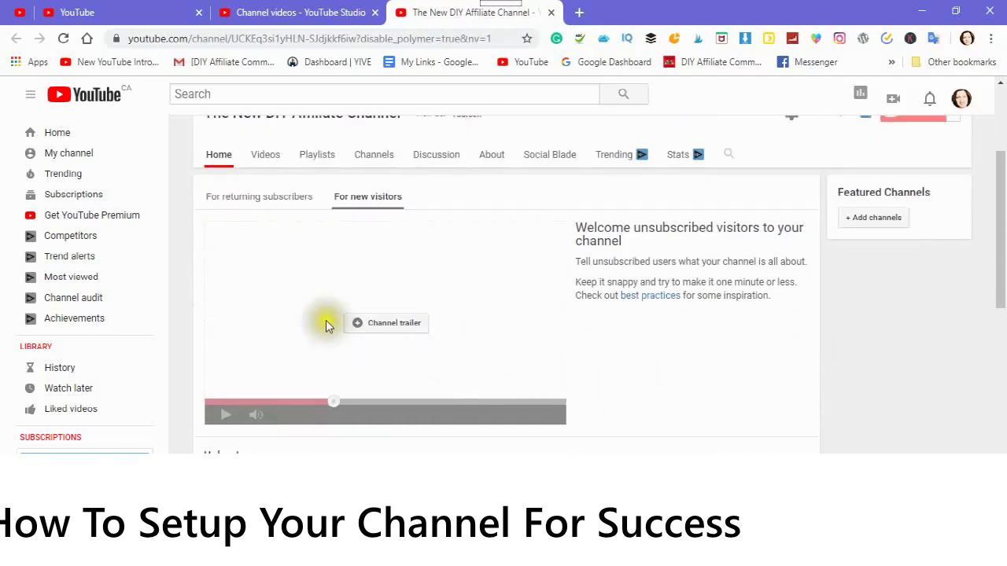
left_click(358, 329)
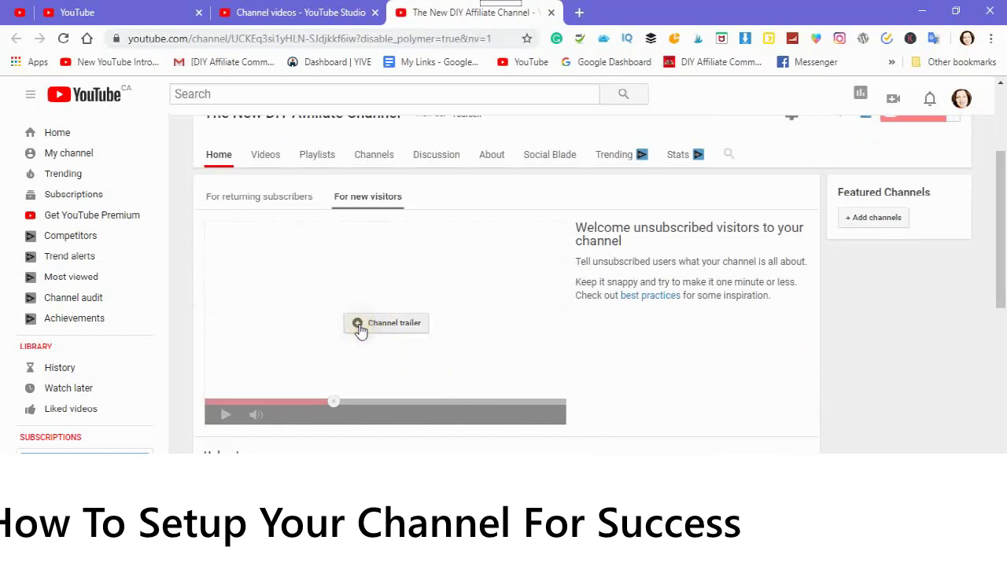
left_click(358, 329)
left_click(358, 329)
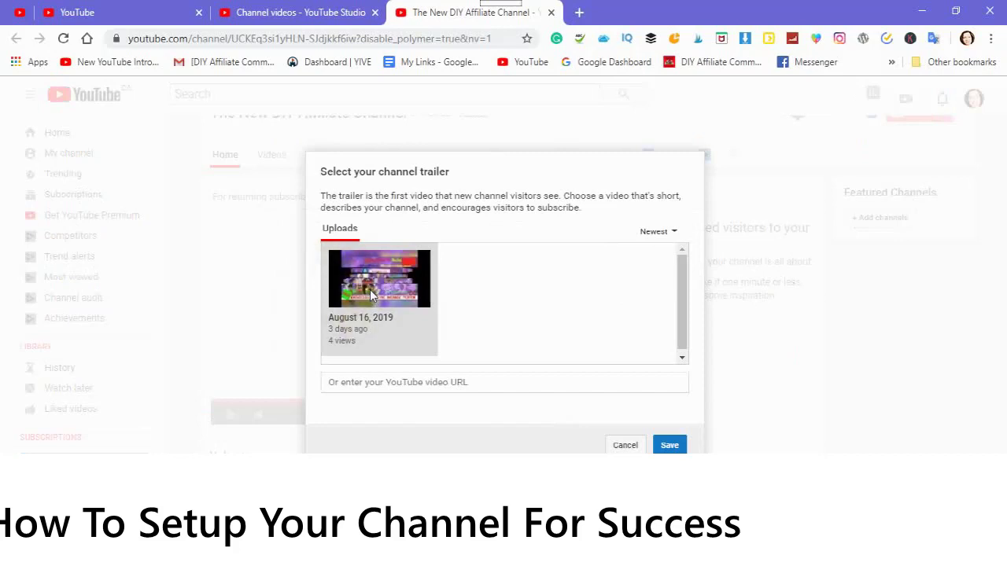
left_click(371, 295)
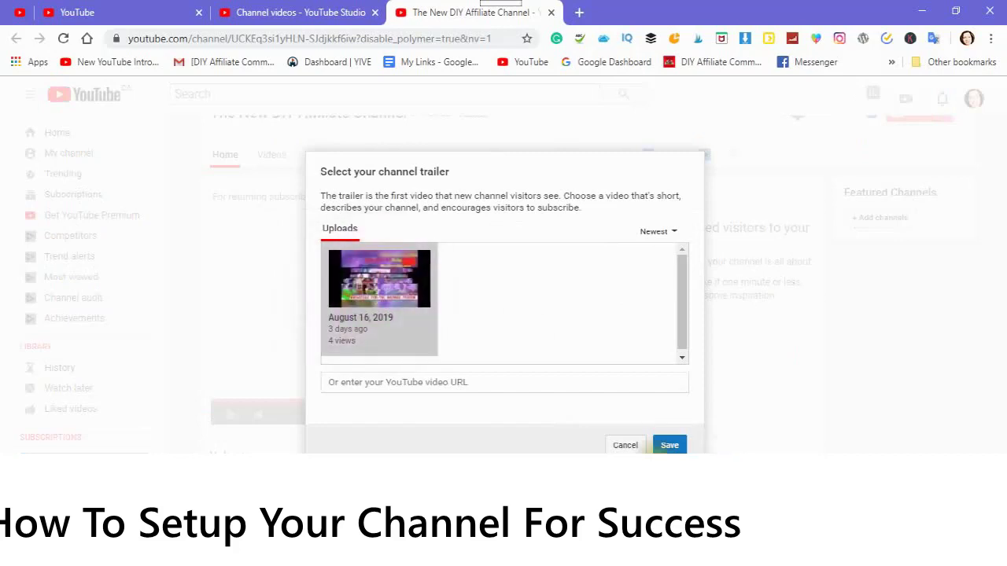
left_click(665, 447)
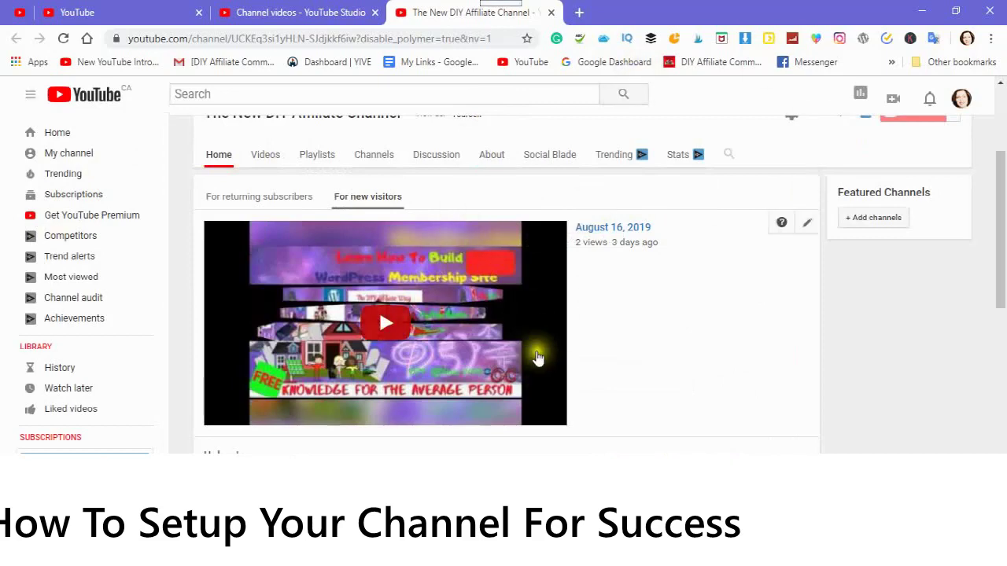
scroll(551, 346, "up", 2)
scroll(600, 337, "down", 2)
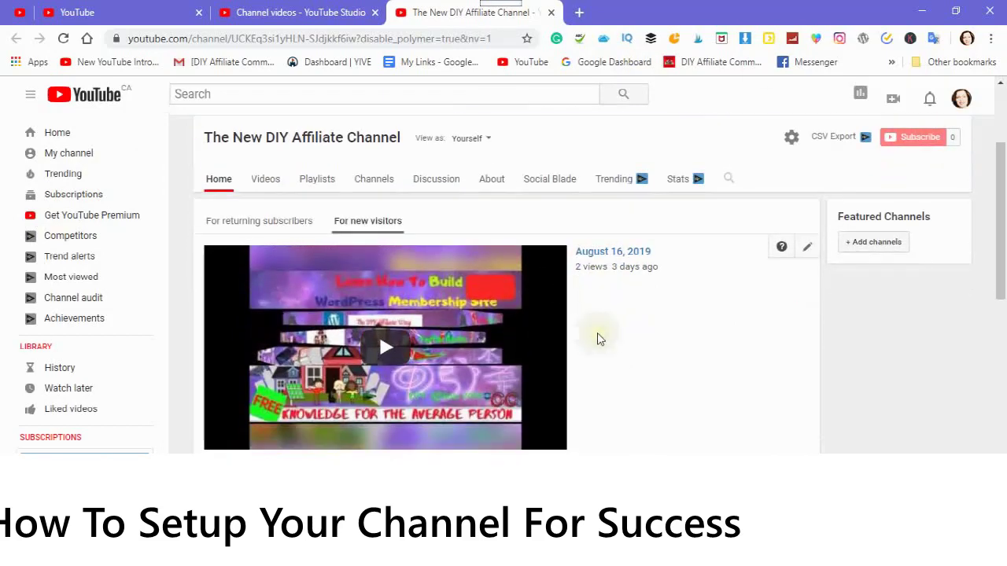
scroll(598, 339, "up", 1)
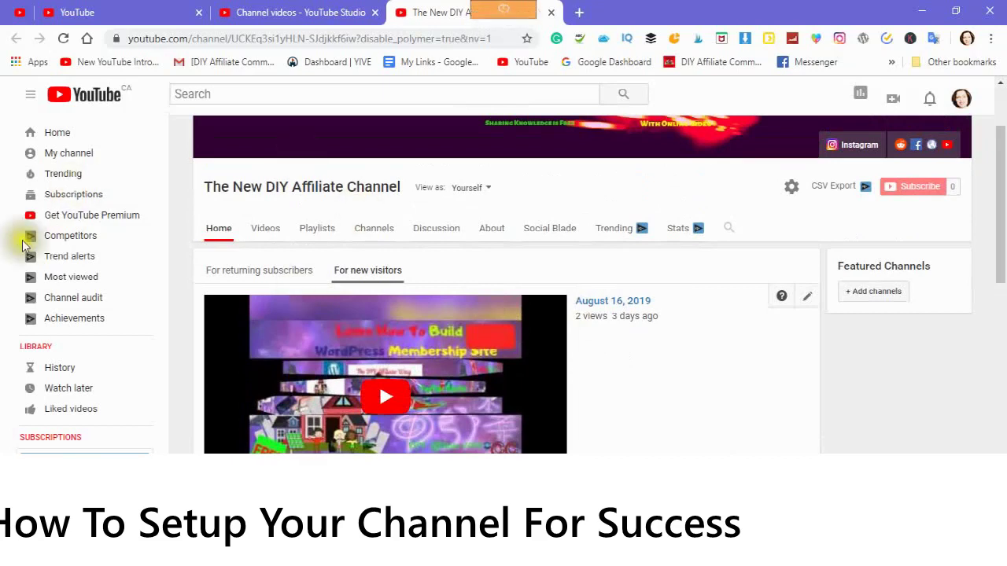
Try to feature a video or playlist for returning subscribers of the channel
left_click(246, 282)
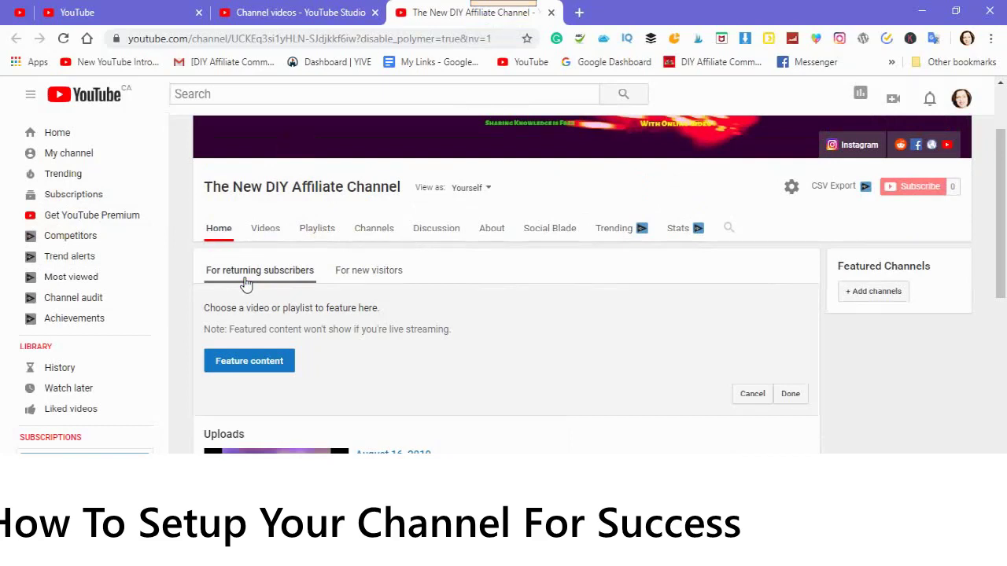
left_click(238, 366)
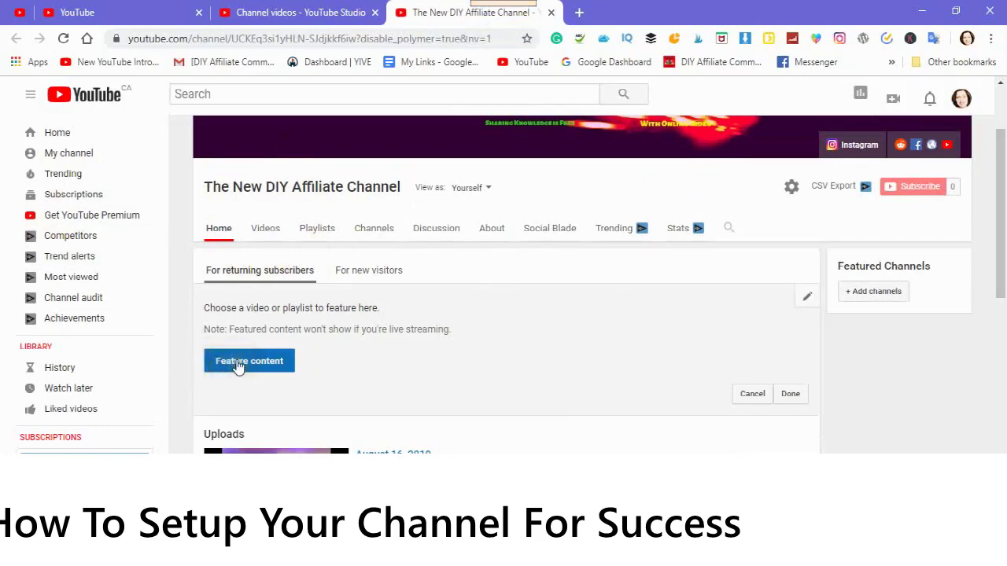
left_click(246, 365)
left_click(242, 365)
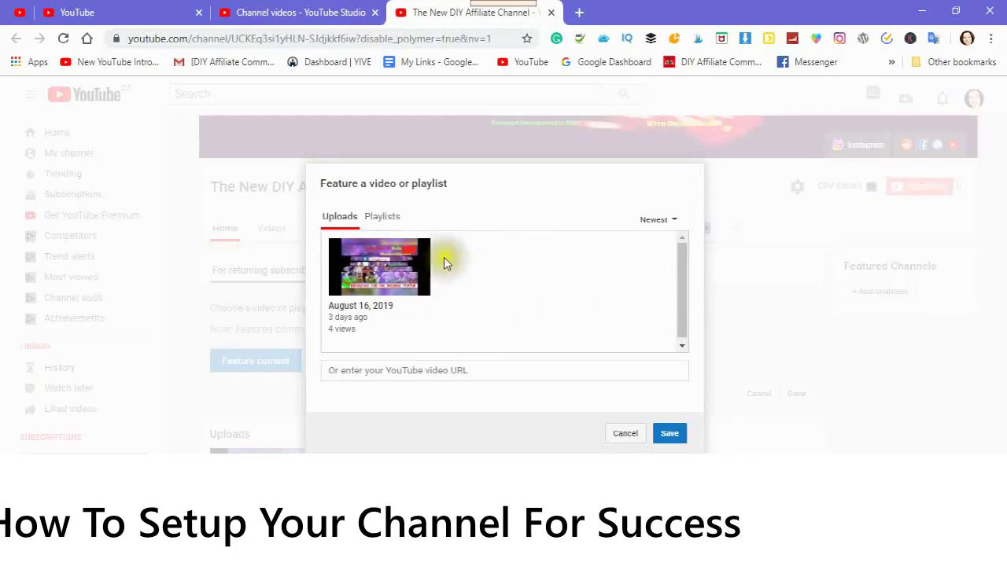
left_click(670, 439)
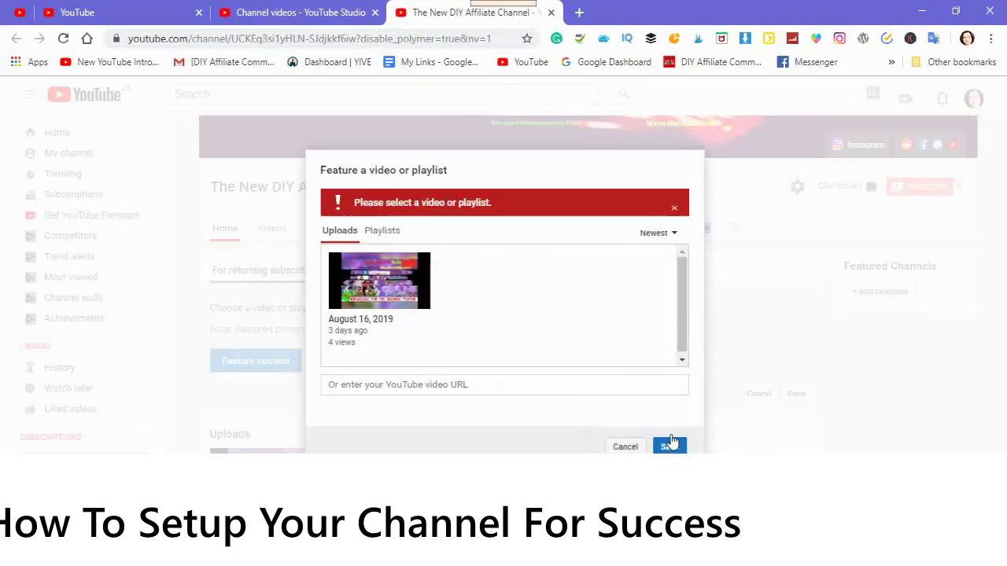
left_click(624, 442)
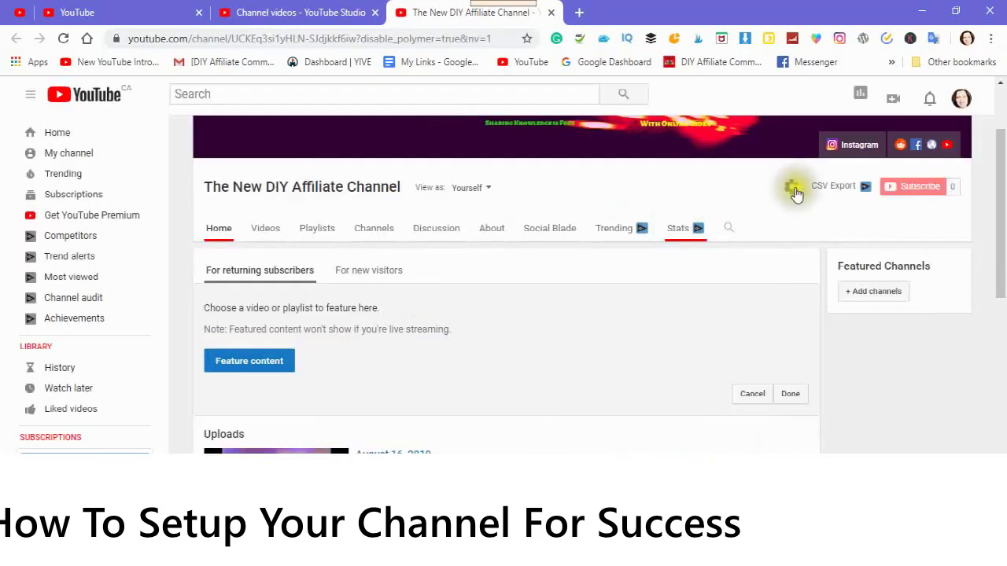
Open the video upload page and set the privacy of the new upload to Private
scroll(503, 247, "up", 2)
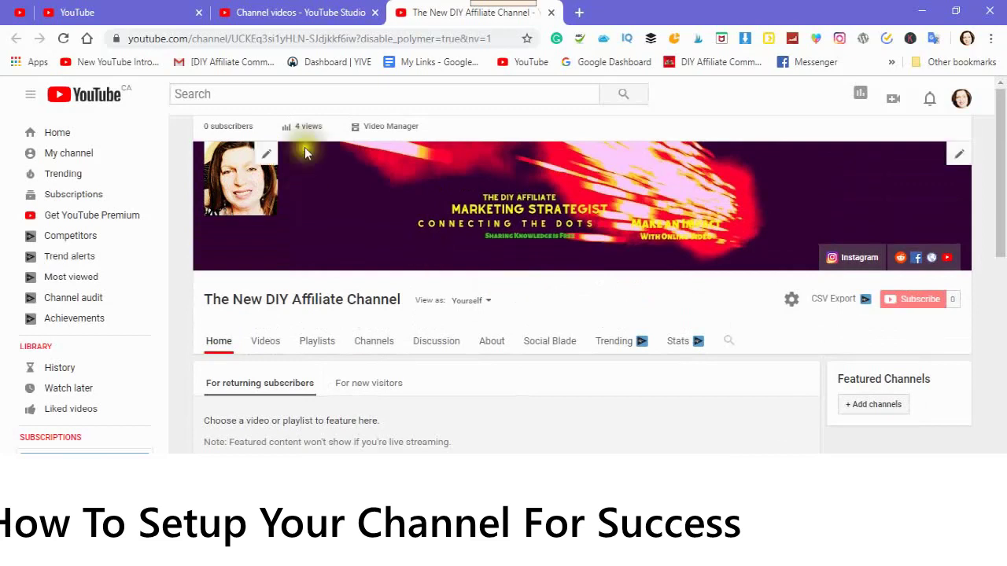
left_click(892, 104)
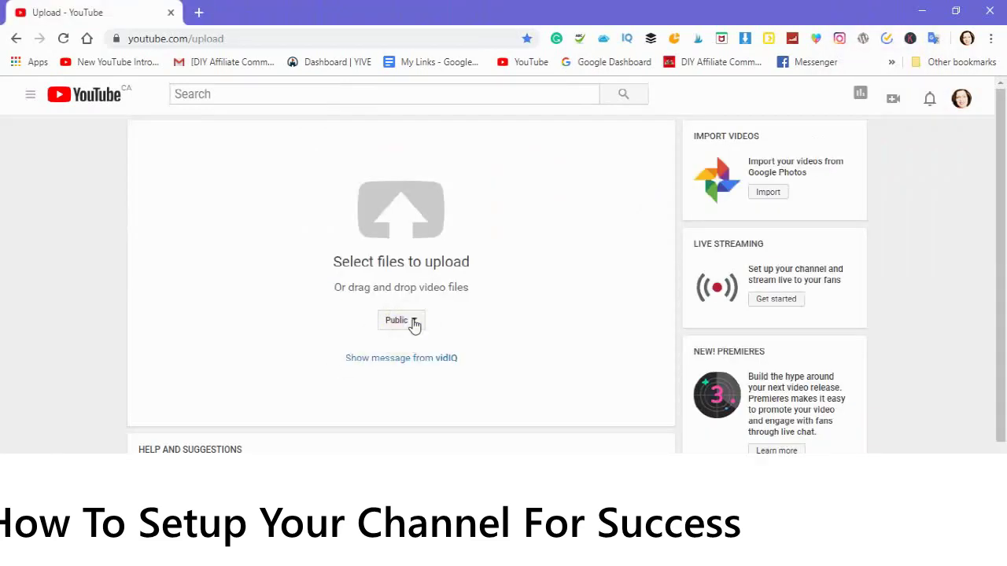
left_click(413, 321)
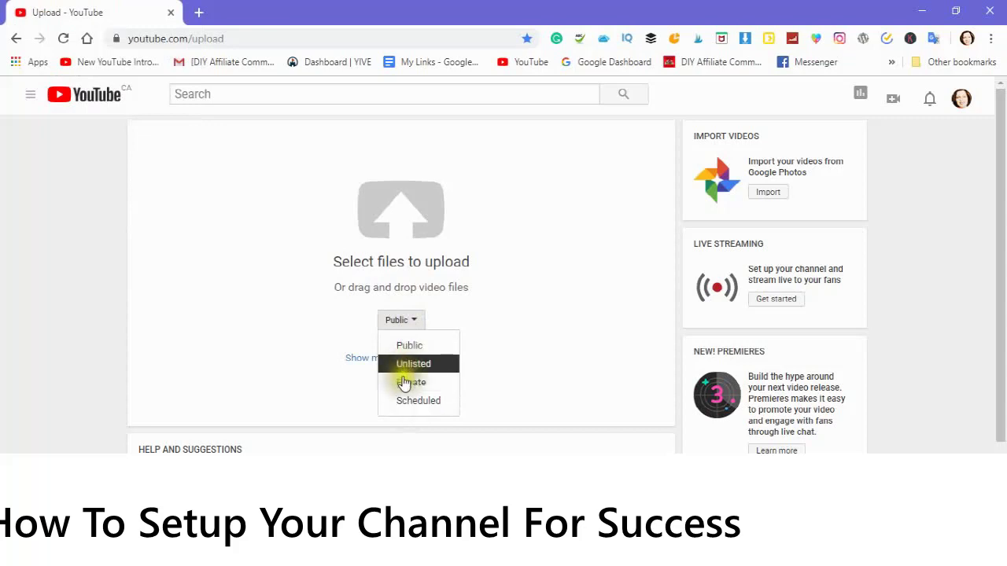
left_click(402, 383)
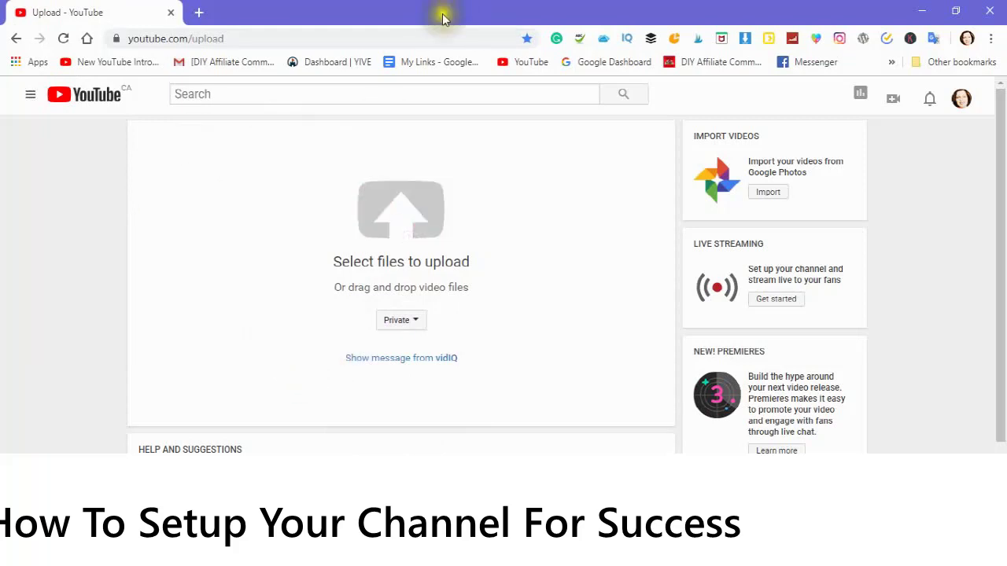
Shrink the browser window to reach the Documents folder, upload the How To Create A Feature Video file, and close the folder
left_click_drag(442, 17, 461, 3)
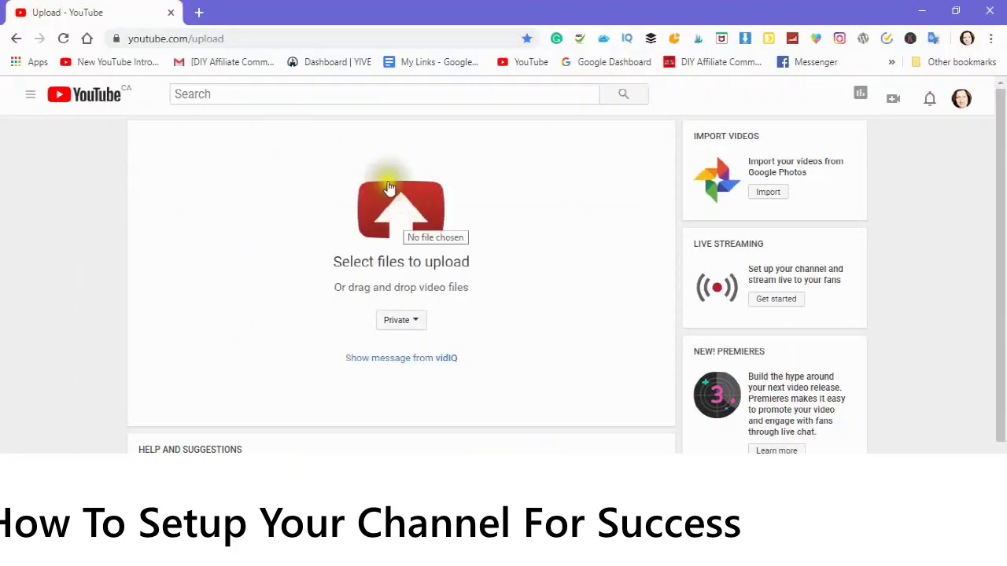
left_click_drag(444, 14, 717, 7)
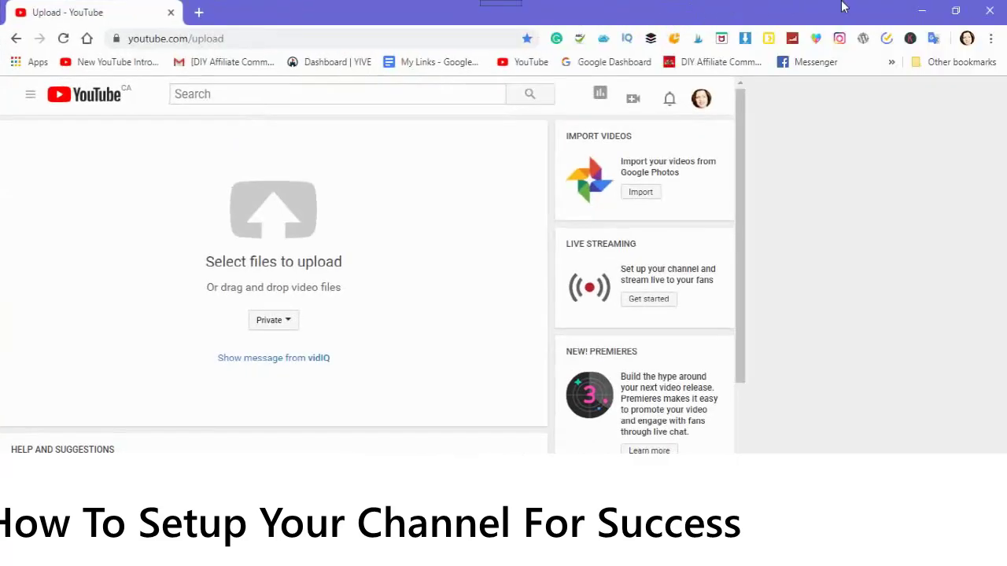
left_click(958, 12)
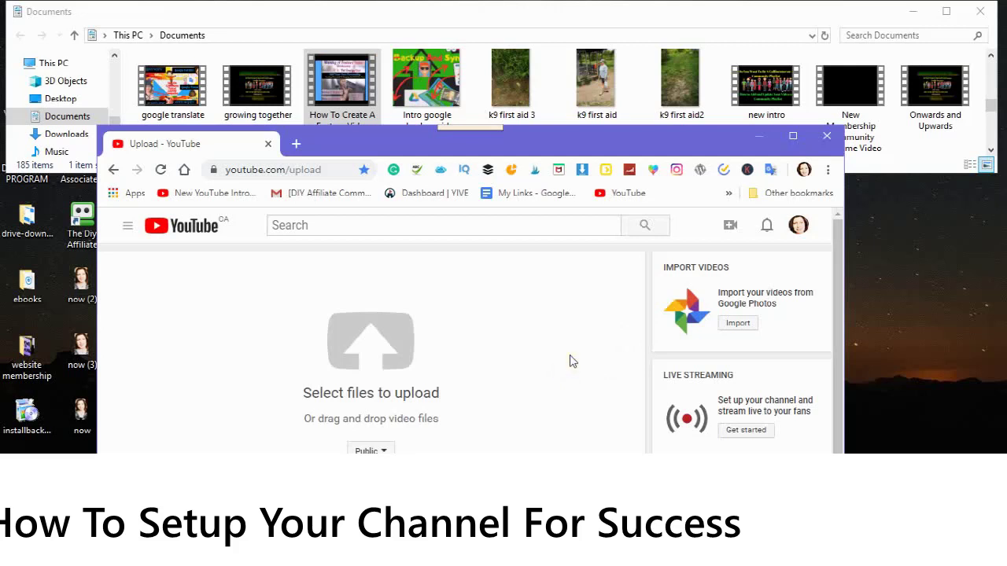
left_click(343, 93)
left_click_drag(346, 92, 370, 349)
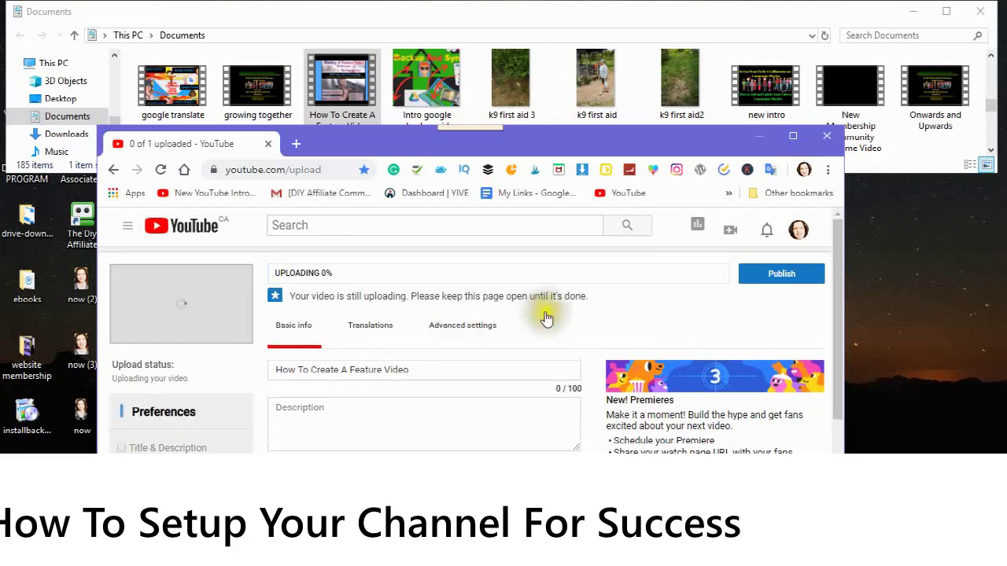
left_click(980, 12)
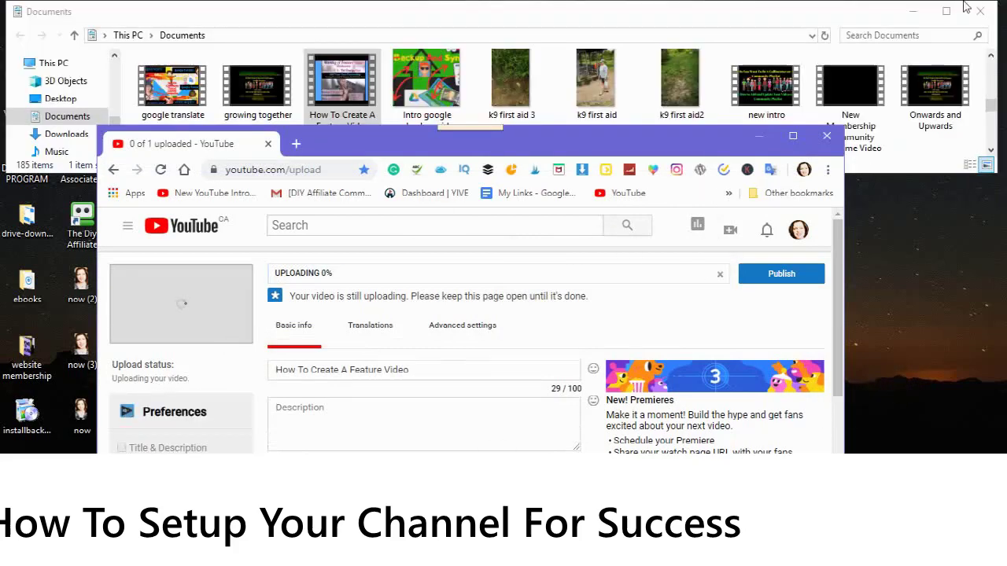
left_click(979, 10)
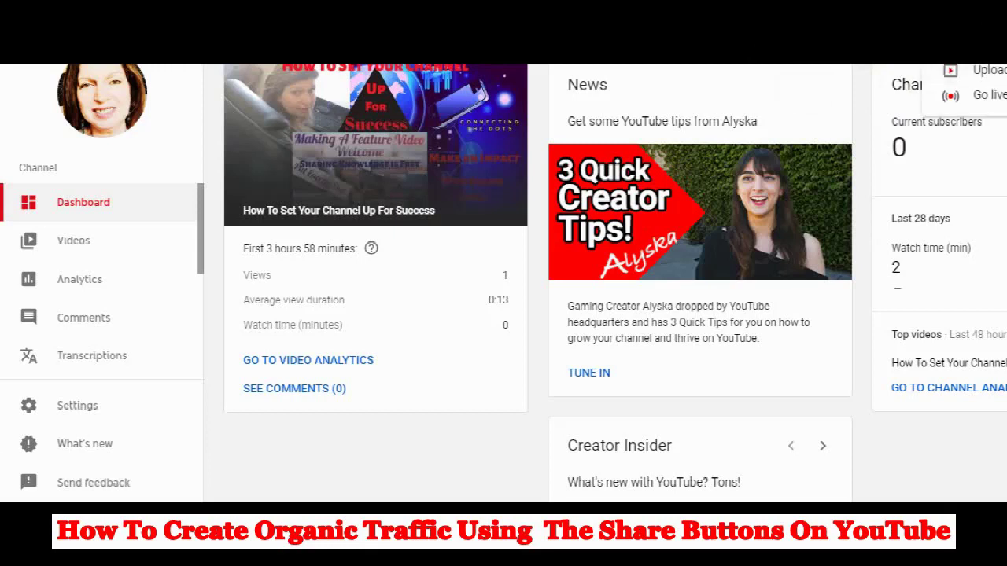
Start a new upload and choose the video file Untitled 319 from the computer
left_click(995, 67)
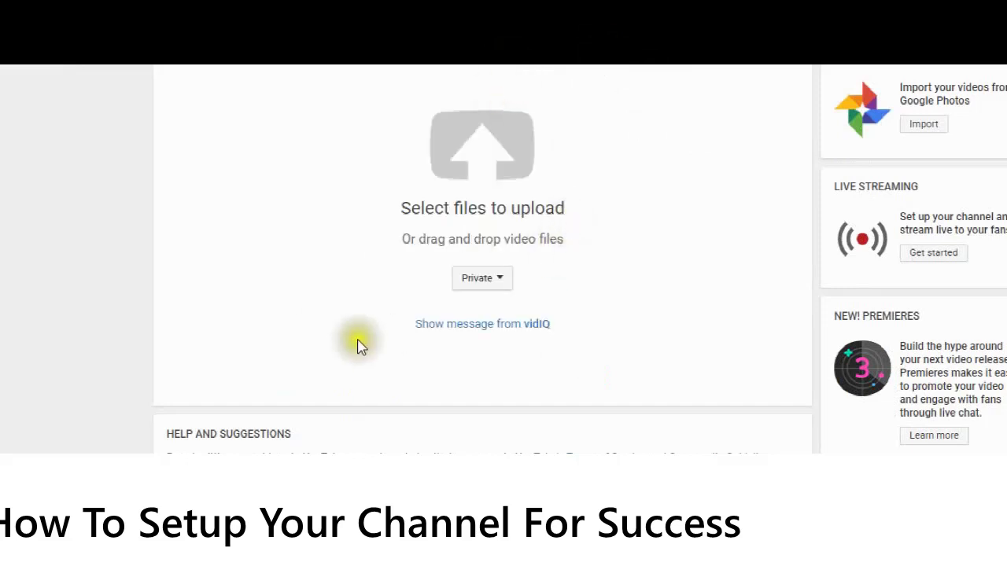
left_click(480, 139)
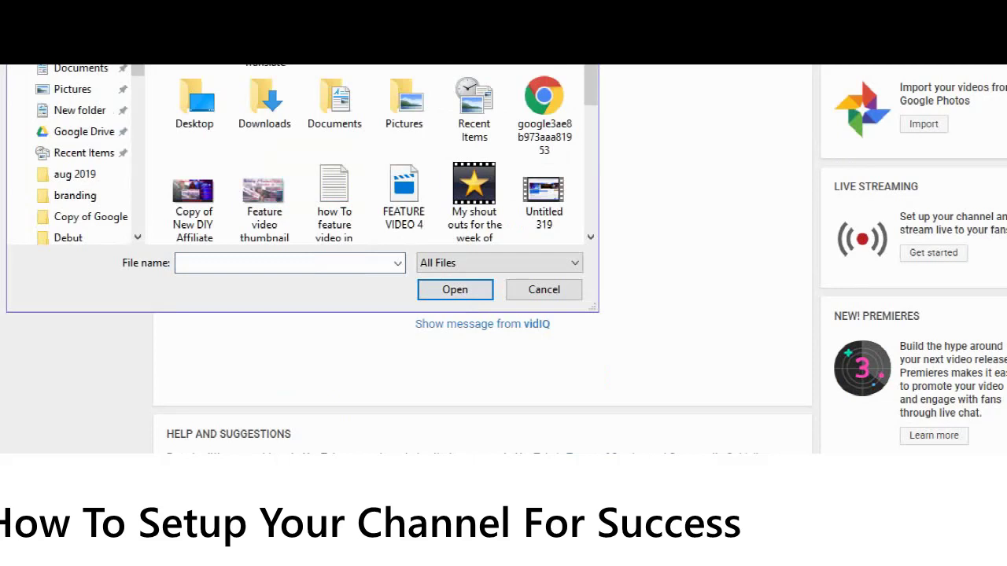
left_click(542, 201)
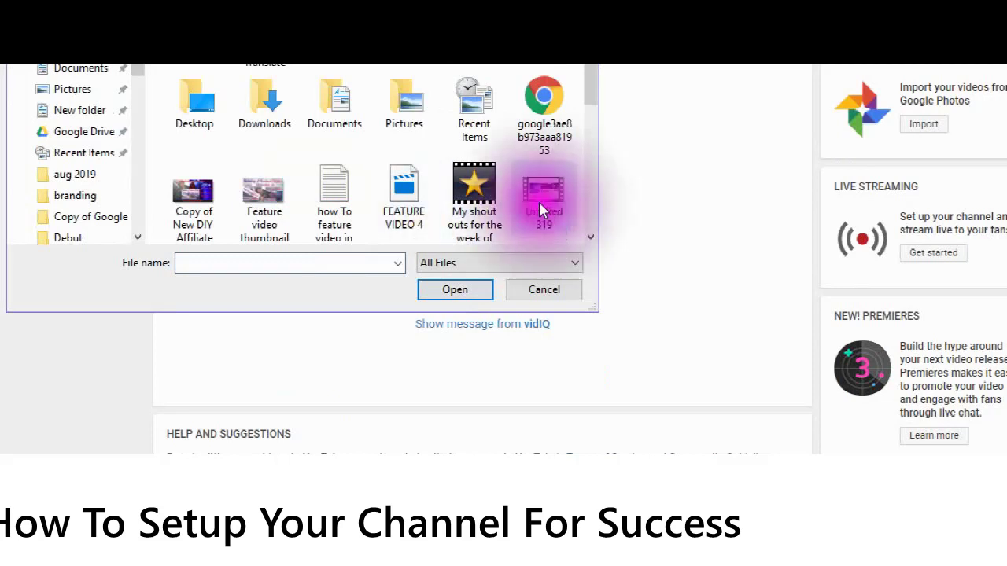
left_click(457, 290)
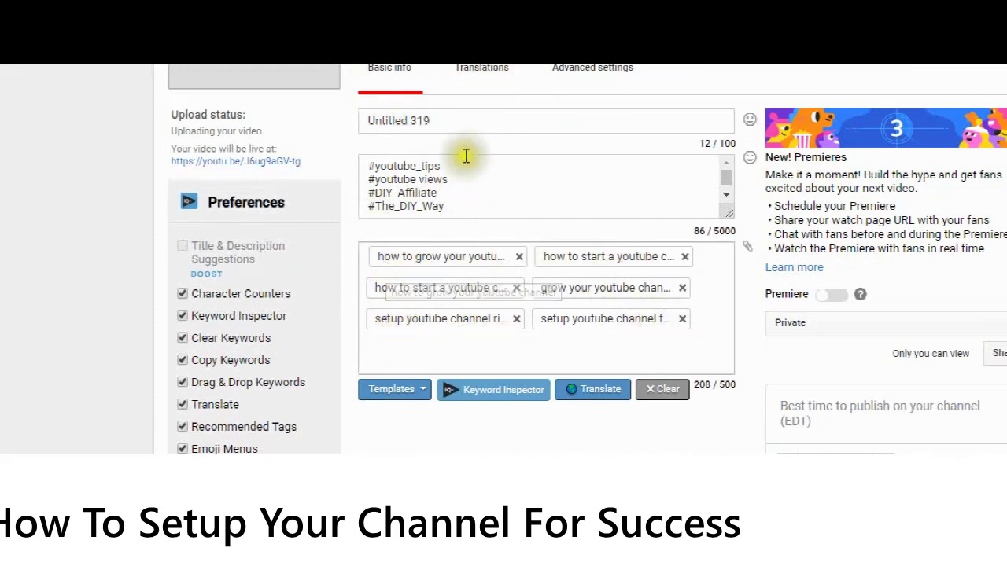
Examine the default hashtags, follow line and tags filled in for the Untitled 319 upload
left_click(455, 202)
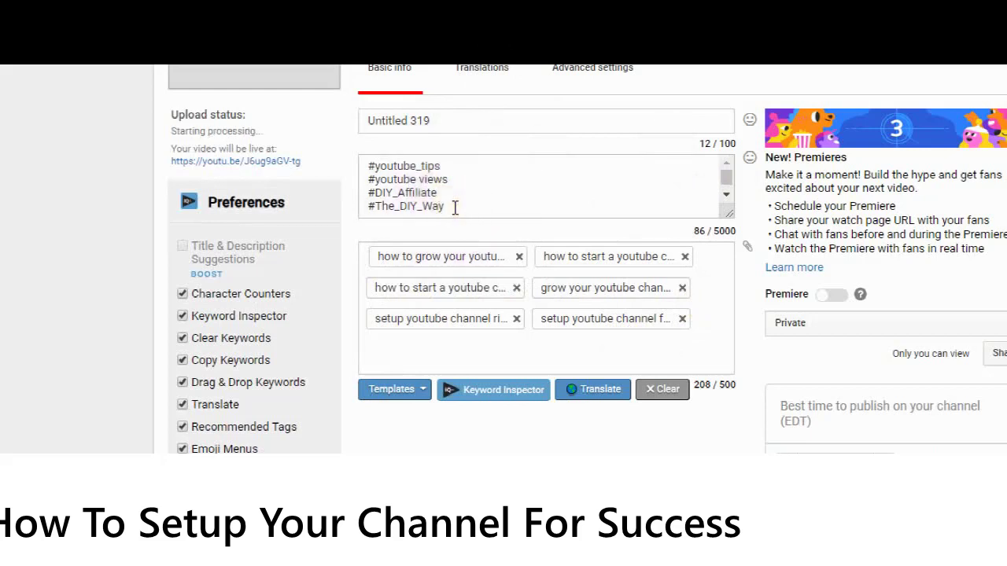
left_click(453, 204)
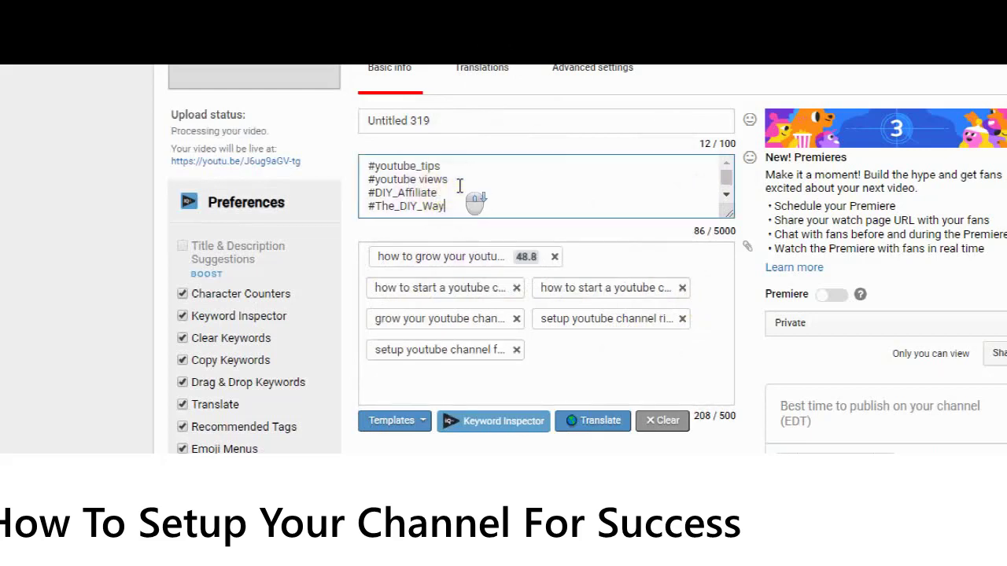
scroll(459, 185, "down", 1)
scroll(460, 186, "down", 1)
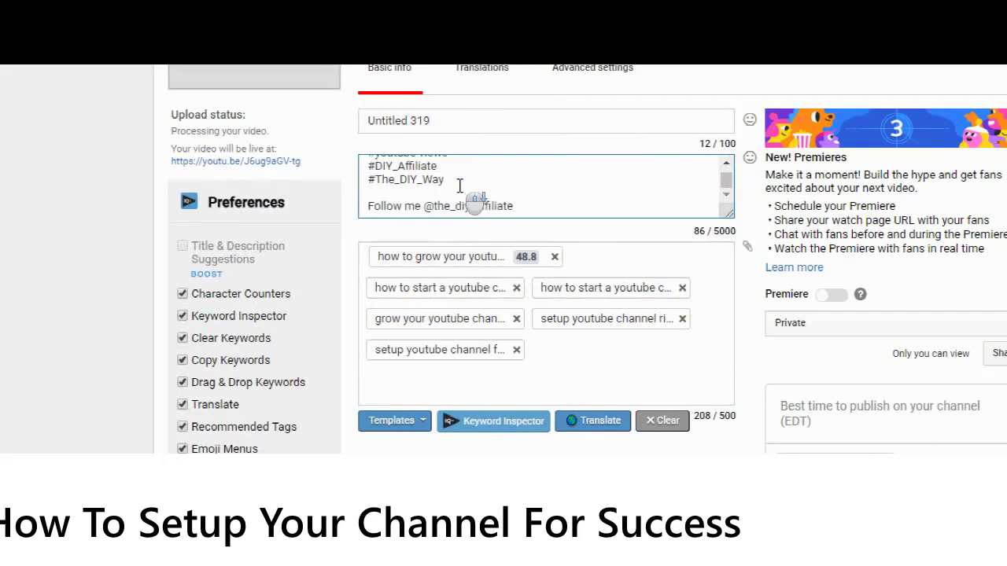
scroll(459, 186, "up", 1)
scroll(460, 186, "down", 1)
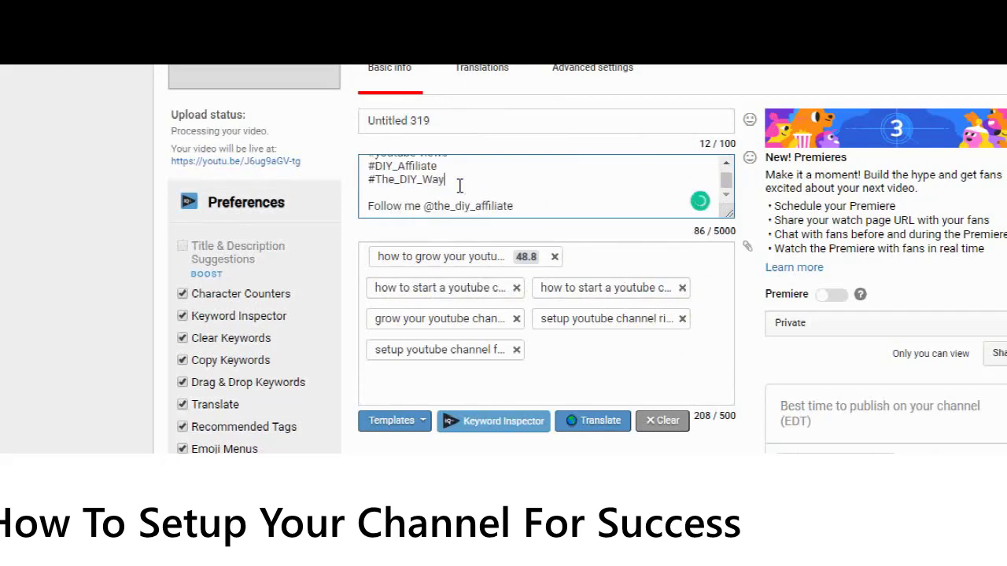
scroll(539, 181, "up", 1)
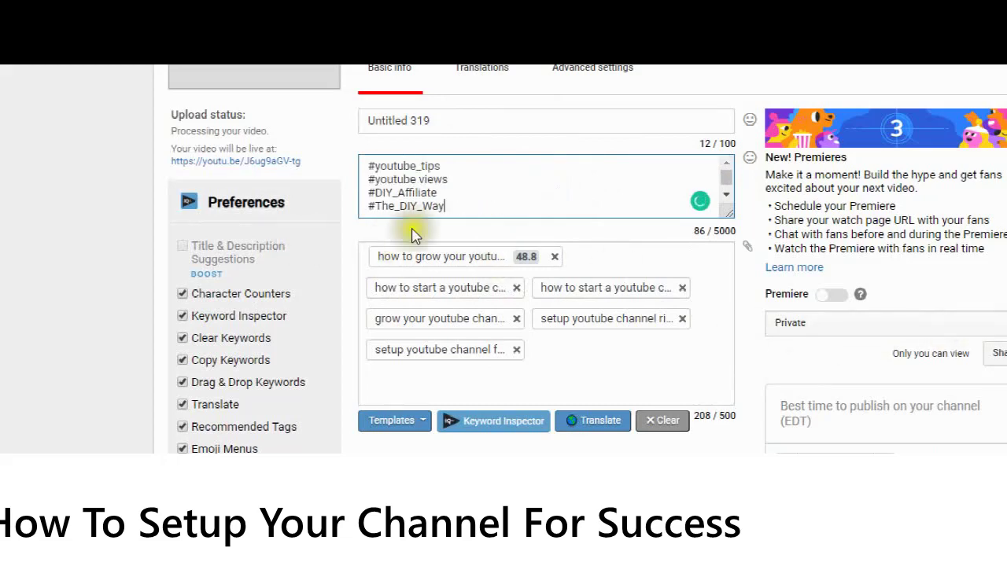
scroll(511, 214, "up", 1)
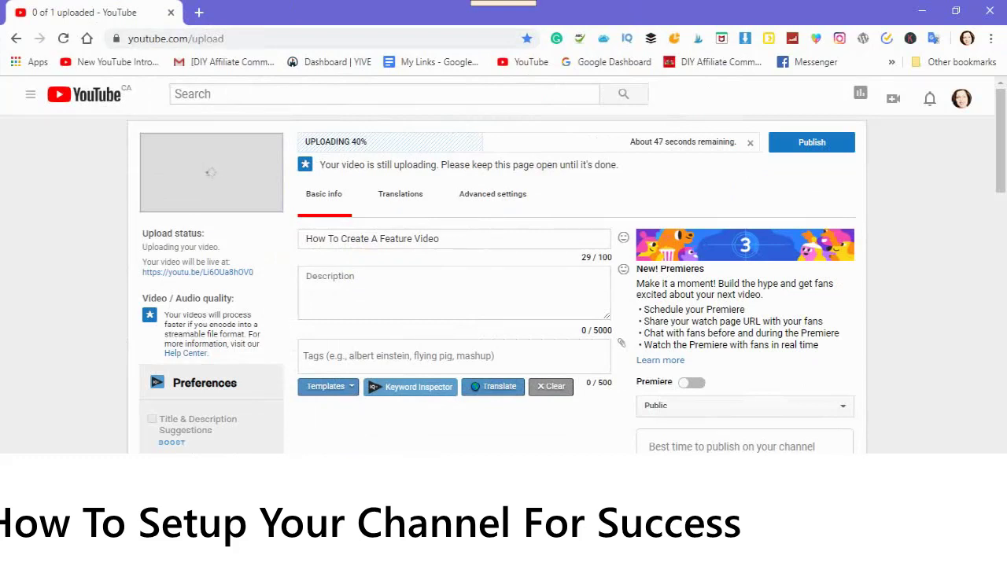
Copy the title How To Create A Feature Video into the description and start a new line below it
left_click(463, 239)
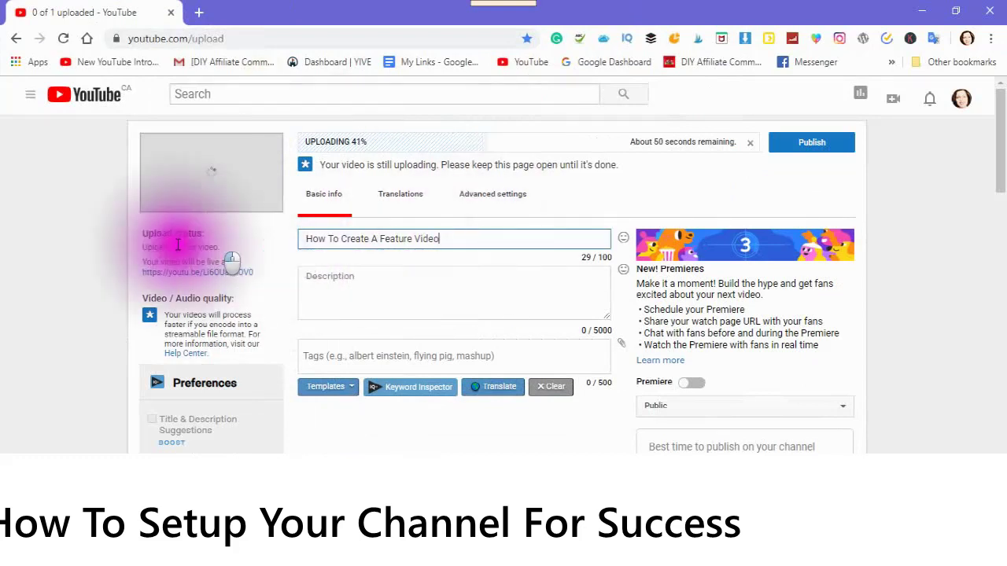
triple_click(319, 238)
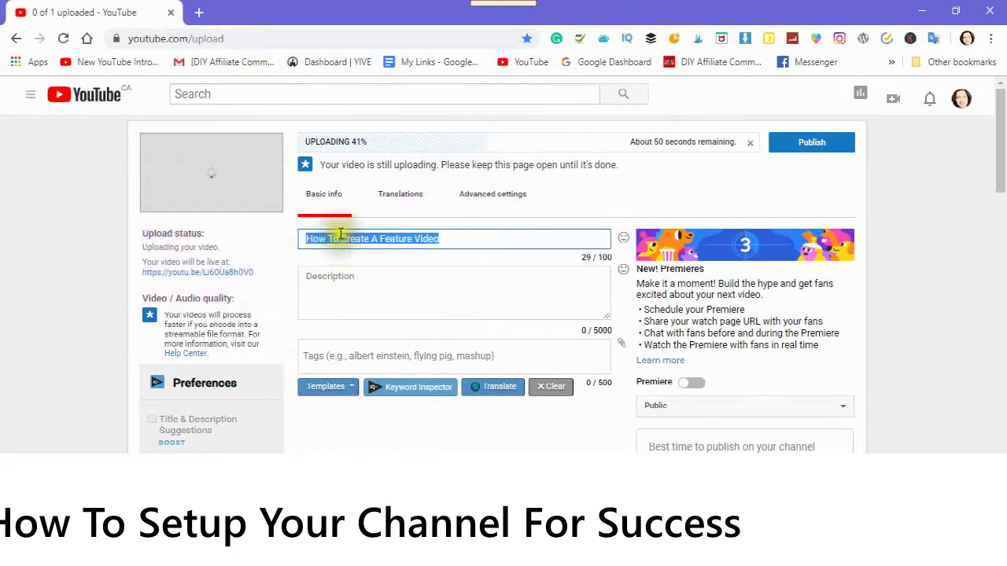
right_click(340, 229)
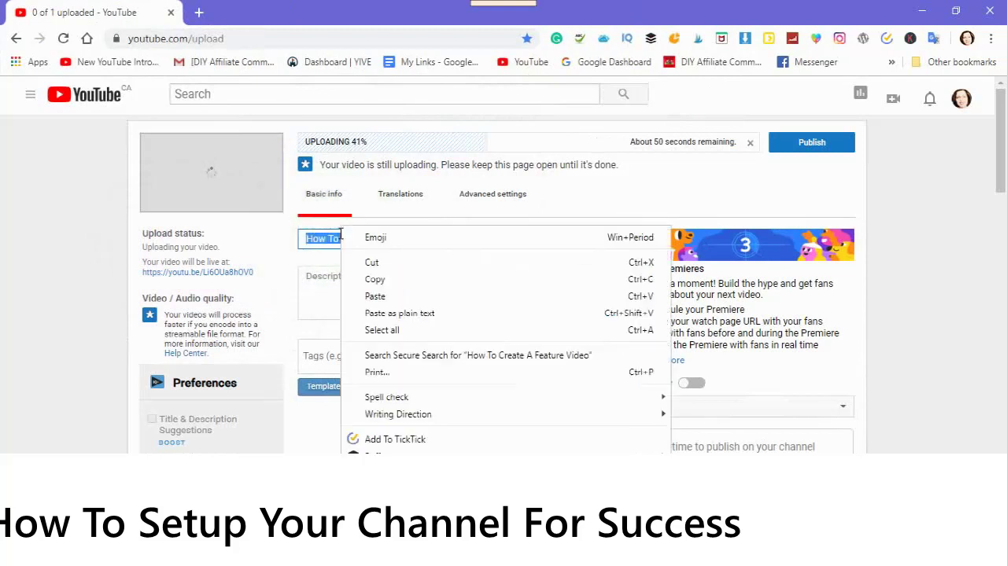
left_click(373, 281)
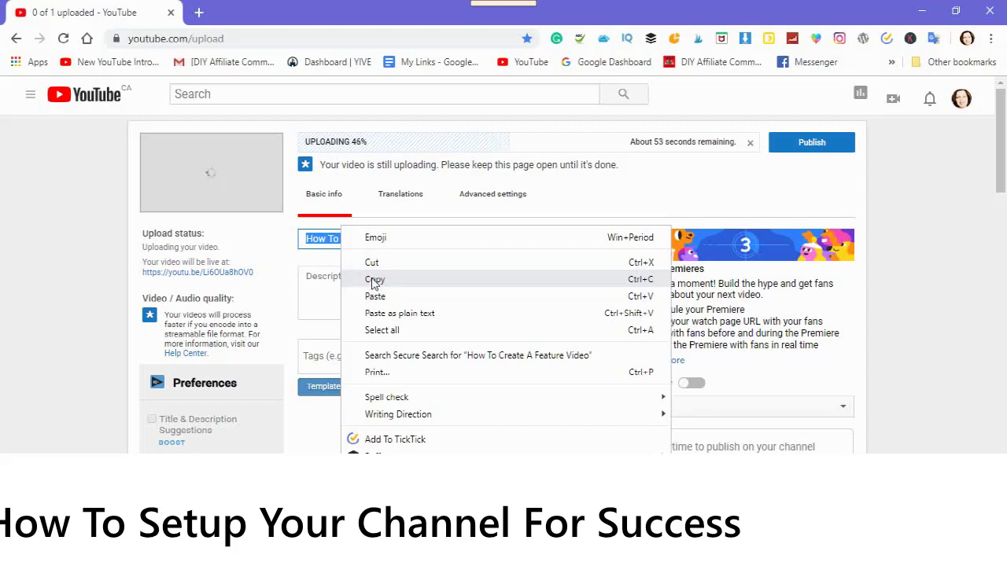
left_click(374, 280)
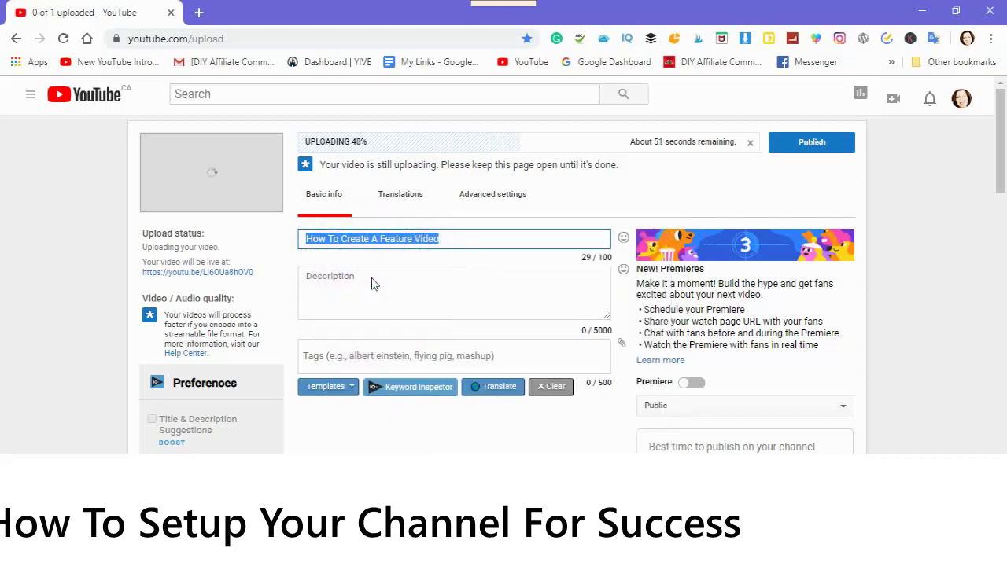
left_click(356, 276)
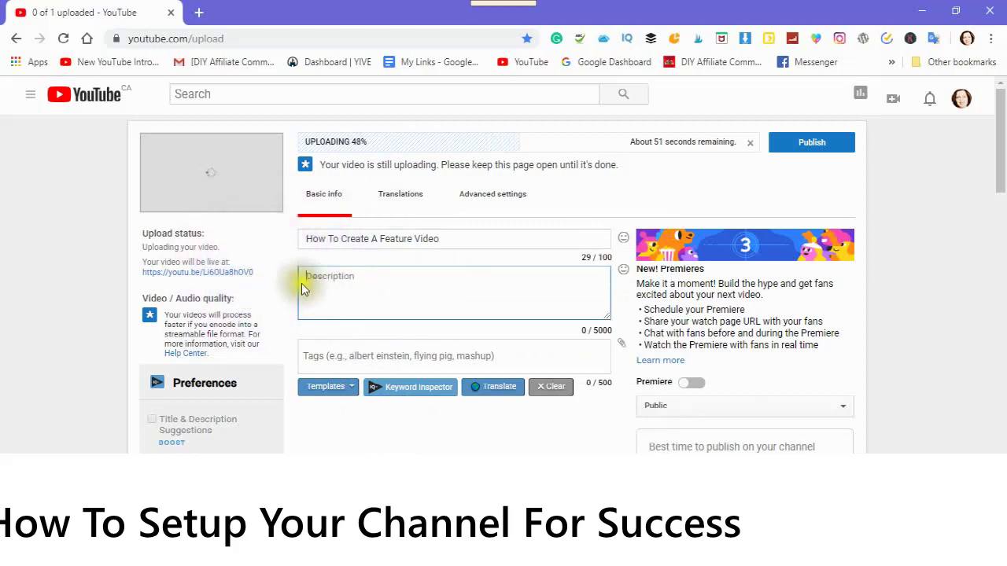
right_click(311, 282)
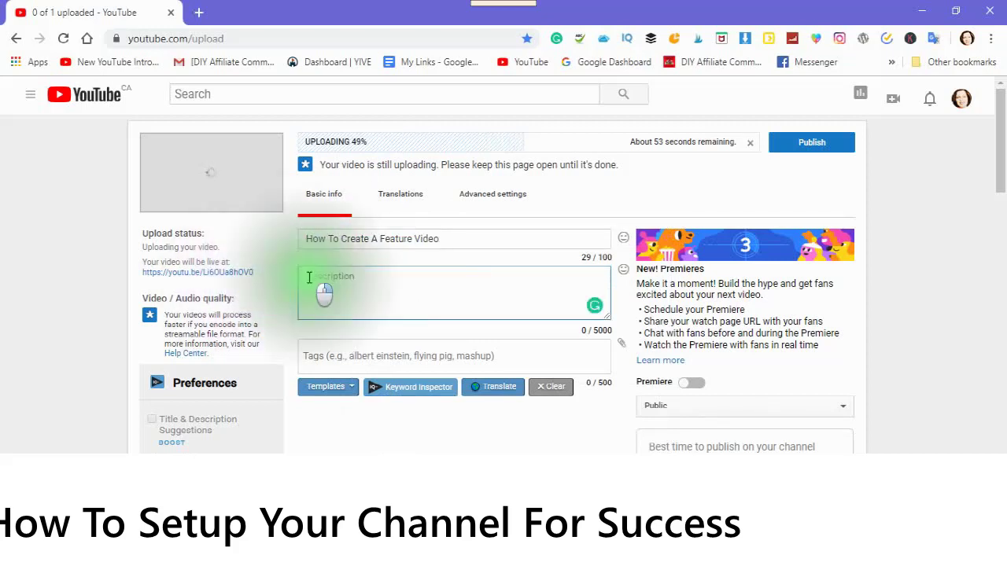
left_click(343, 391)
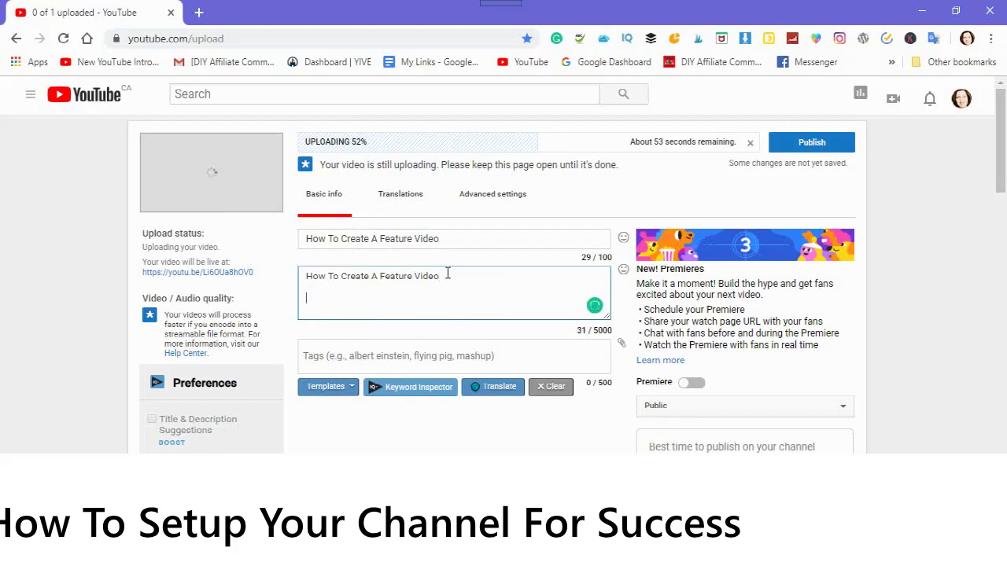
left_click(312, 289)
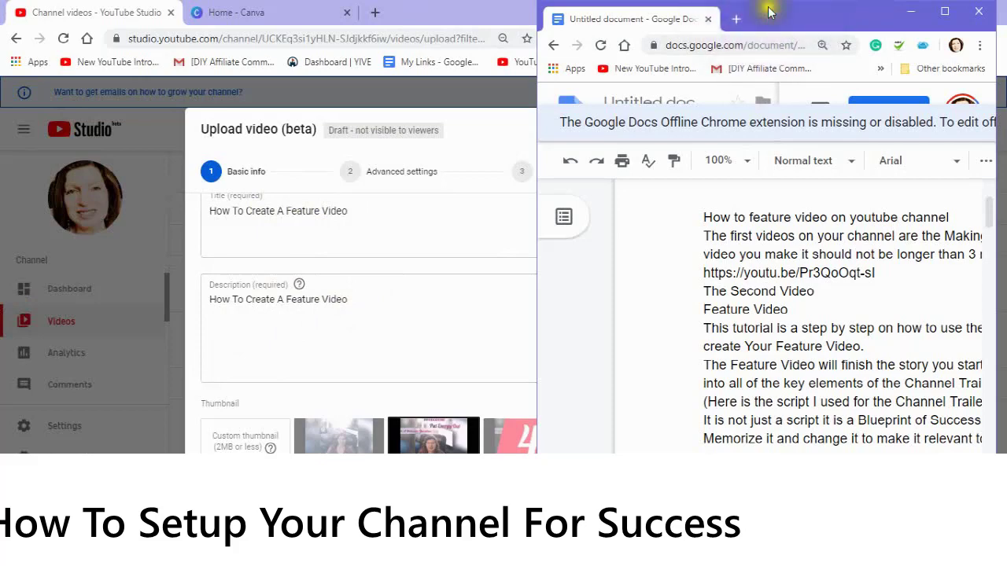
Bring up the feature video notes in Google Docs and add their text below the title in the upload's description
left_click_drag(767, 12, 661, 0)
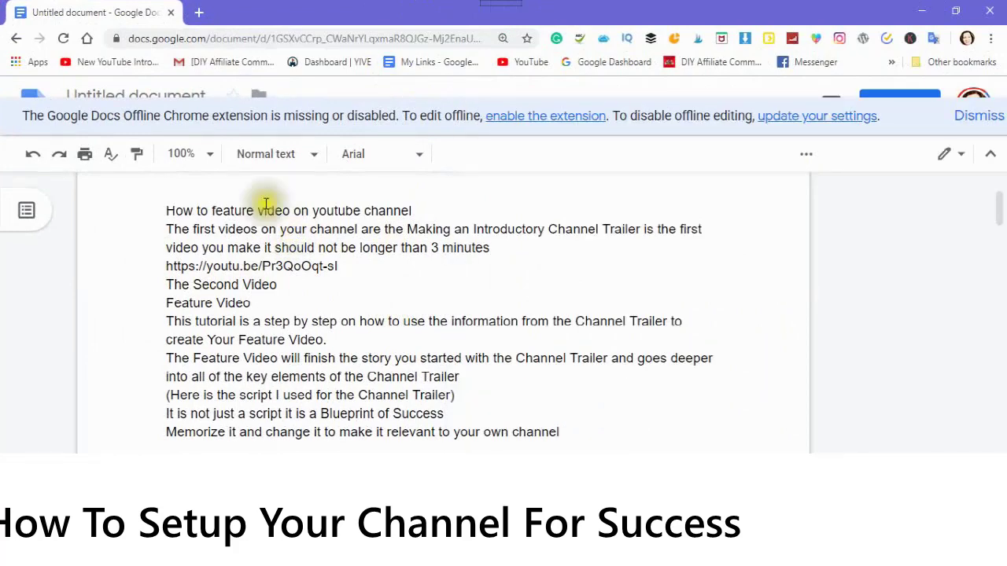
scroll(533, 288, "down", 1)
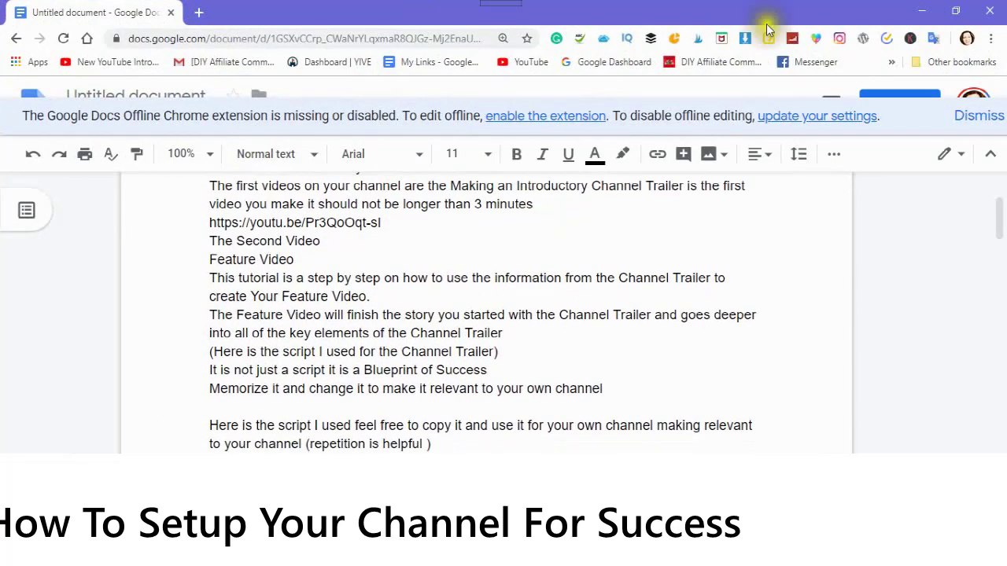
left_click(957, 12)
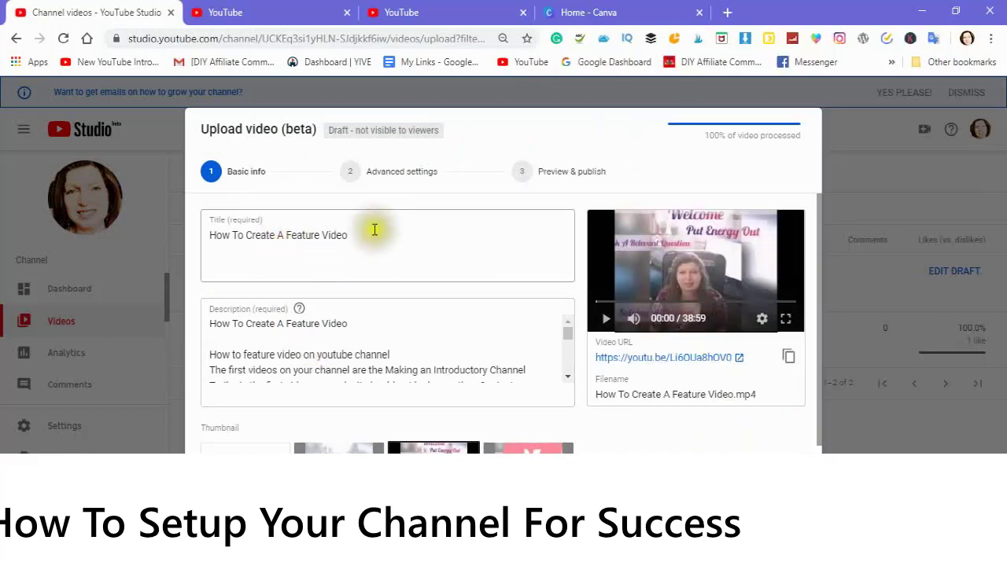
Upload the sddefault image from the THUMBNAILS folder in Pictures as the video's custom thumbnail
scroll(478, 397, "down", 1)
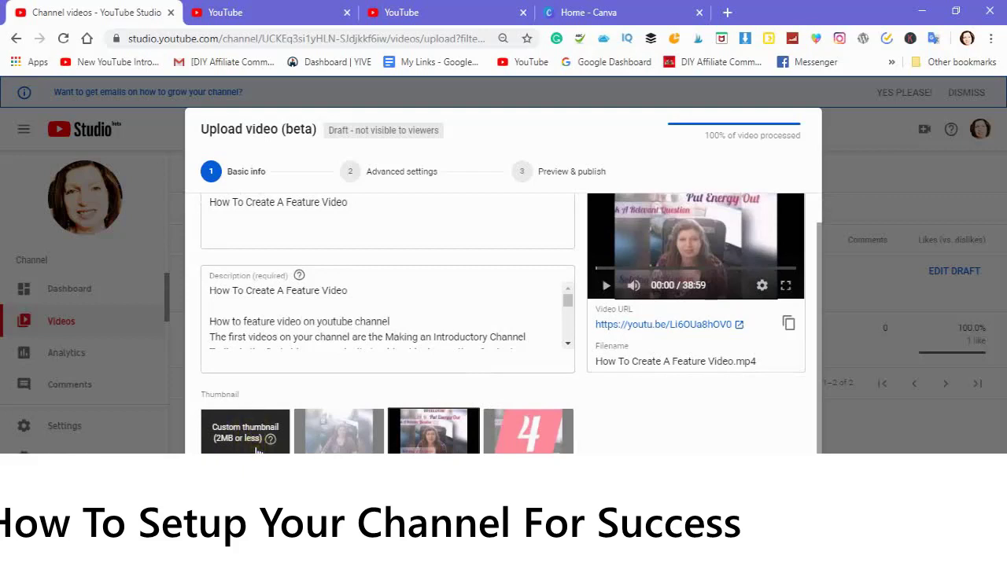
left_click(214, 430)
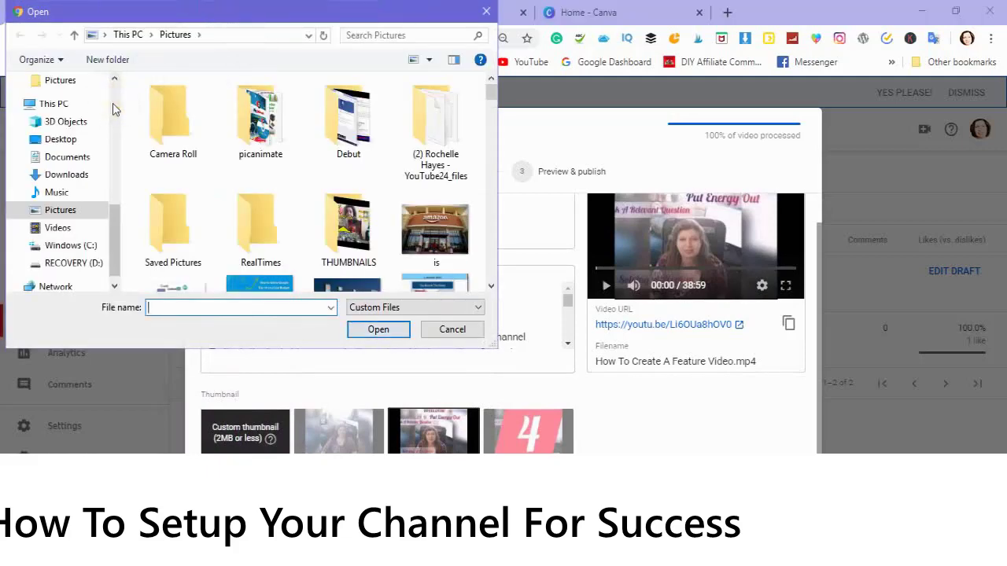
left_click(346, 240)
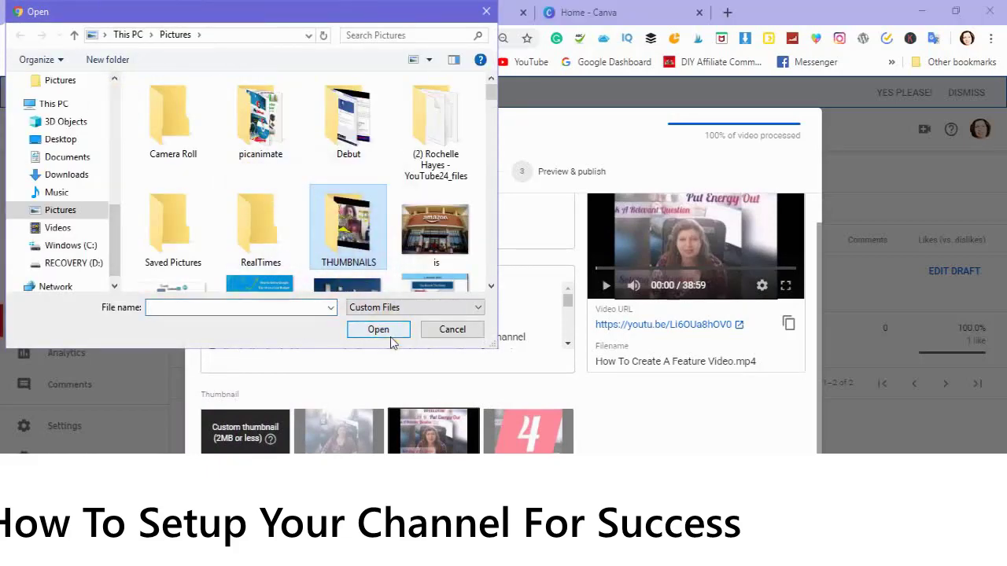
left_click(384, 331)
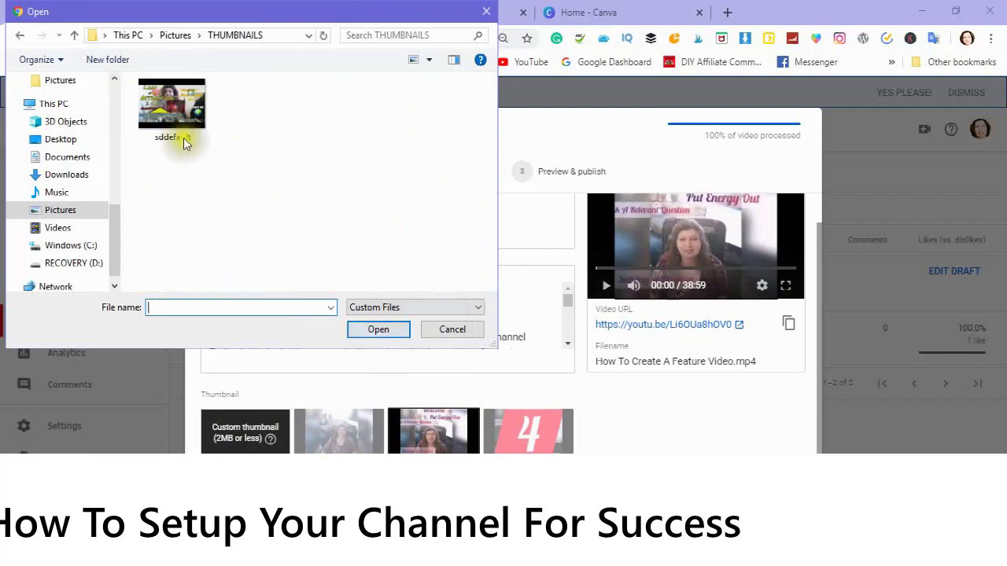
left_click(189, 98)
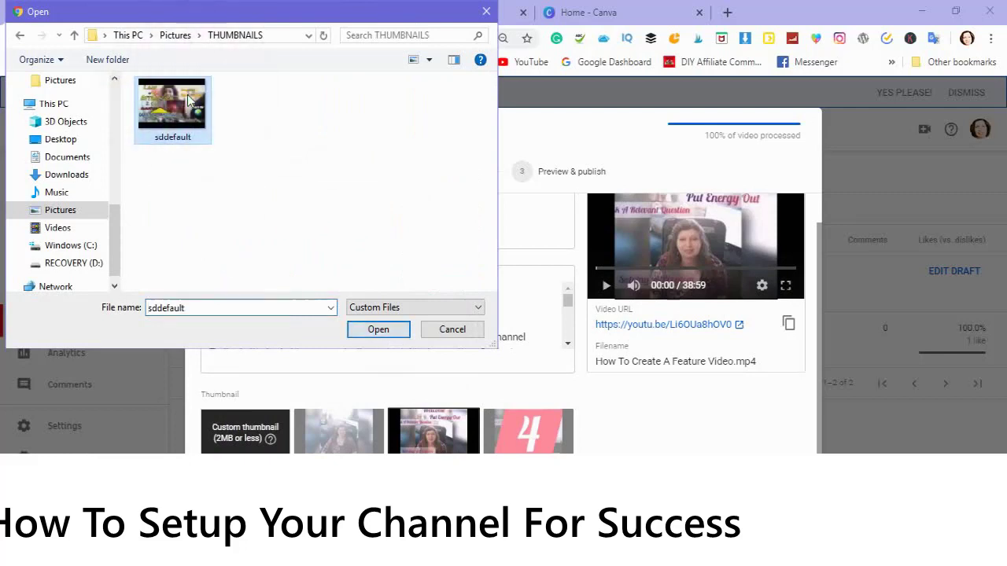
left_click(369, 332)
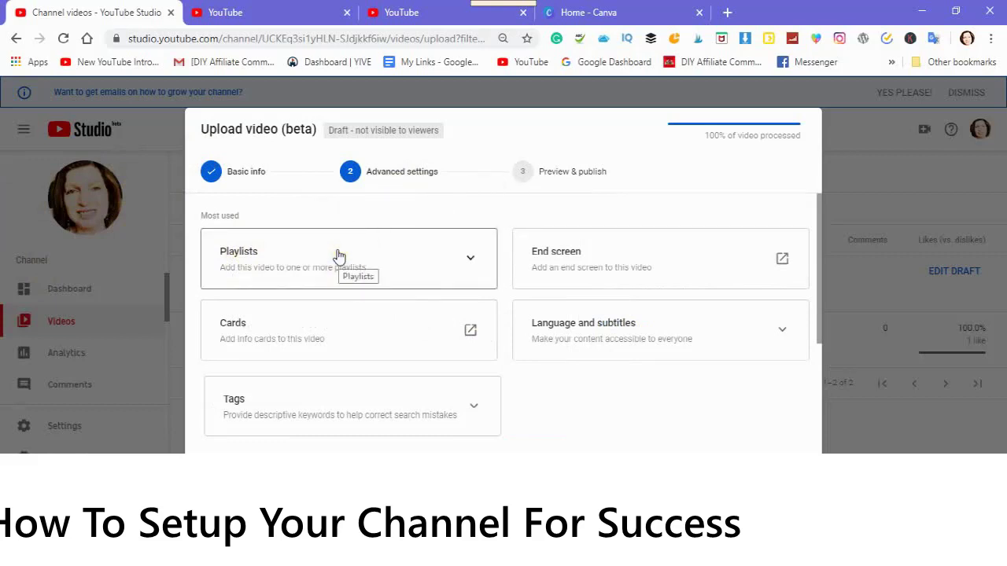
Set up a new playlist for the video titled How to Create A YouTube Channel with Private visibility
left_click(471, 262)
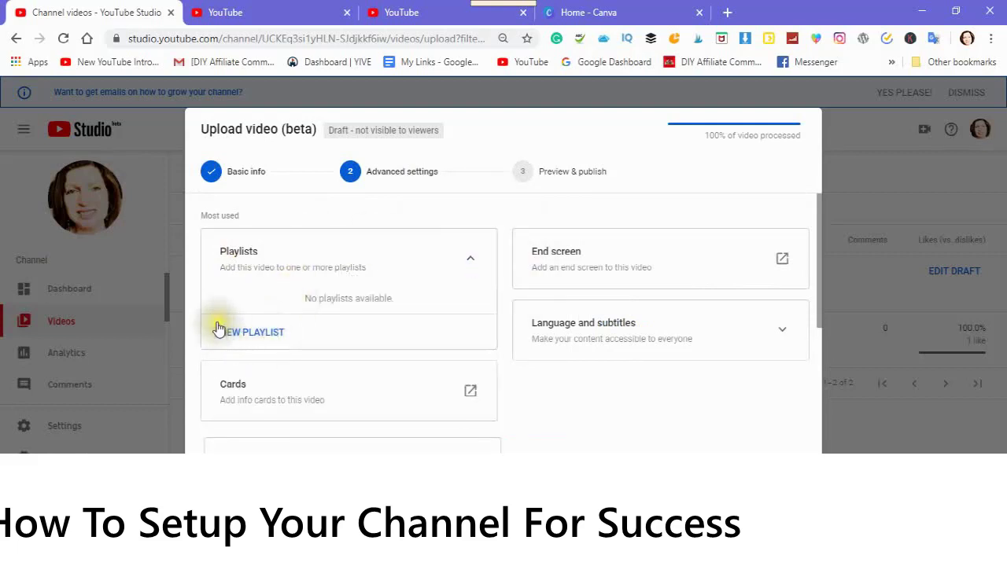
left_click(244, 337)
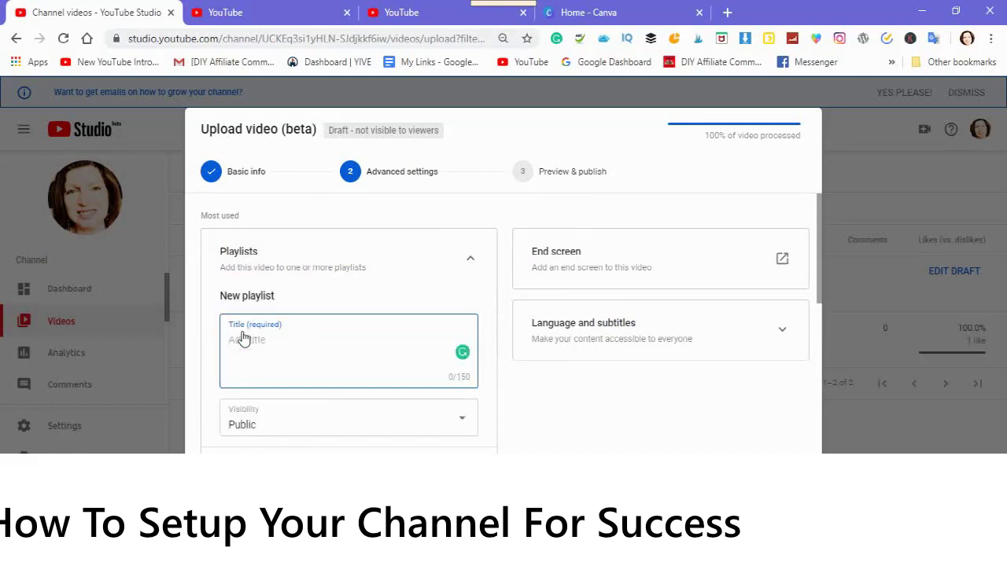
type("S")
key("BackSpace")
key("BackSpace")
key("BackSpace")
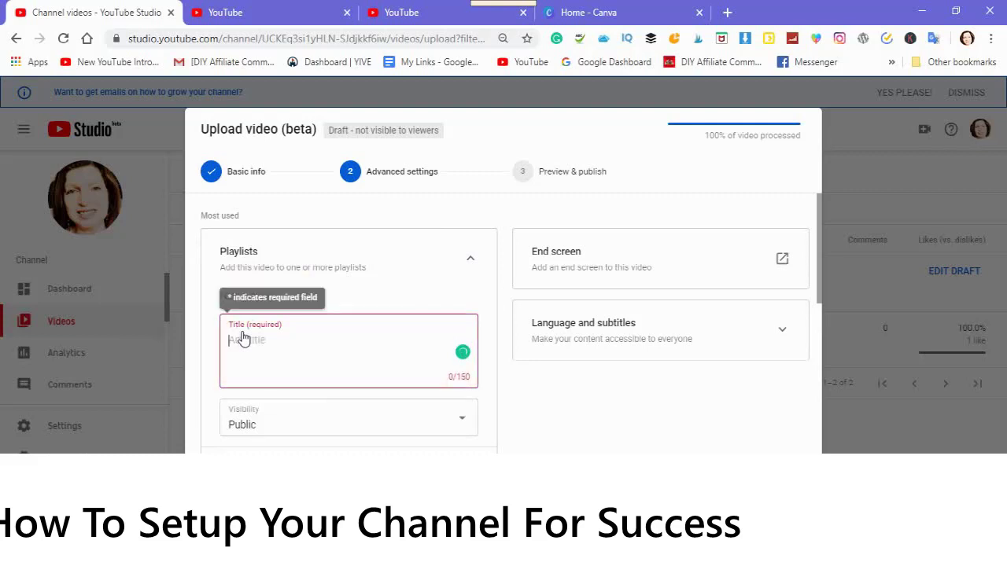
type("Hea")
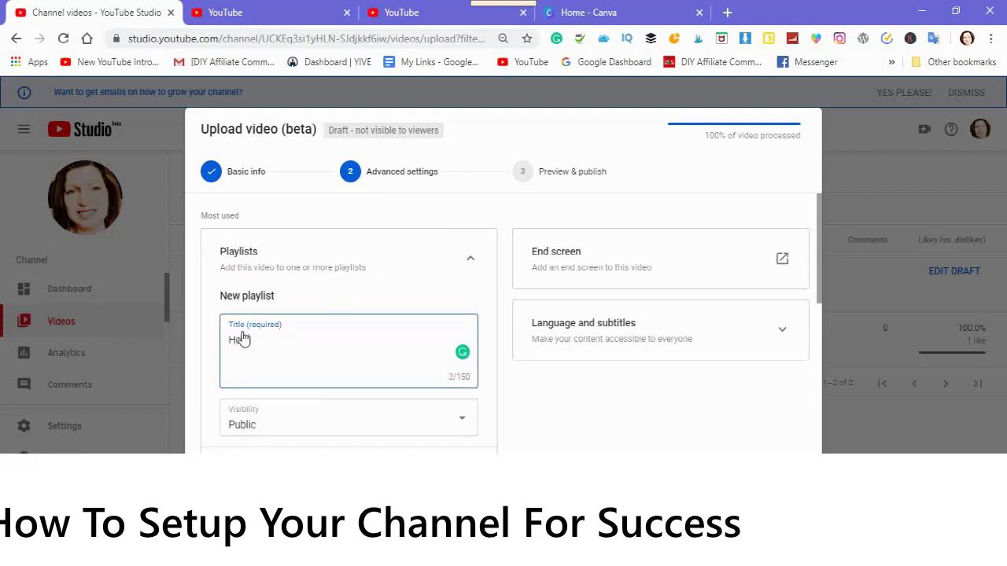
type("lt")
type("Creat")
type("e A Youtu")
type("ube")
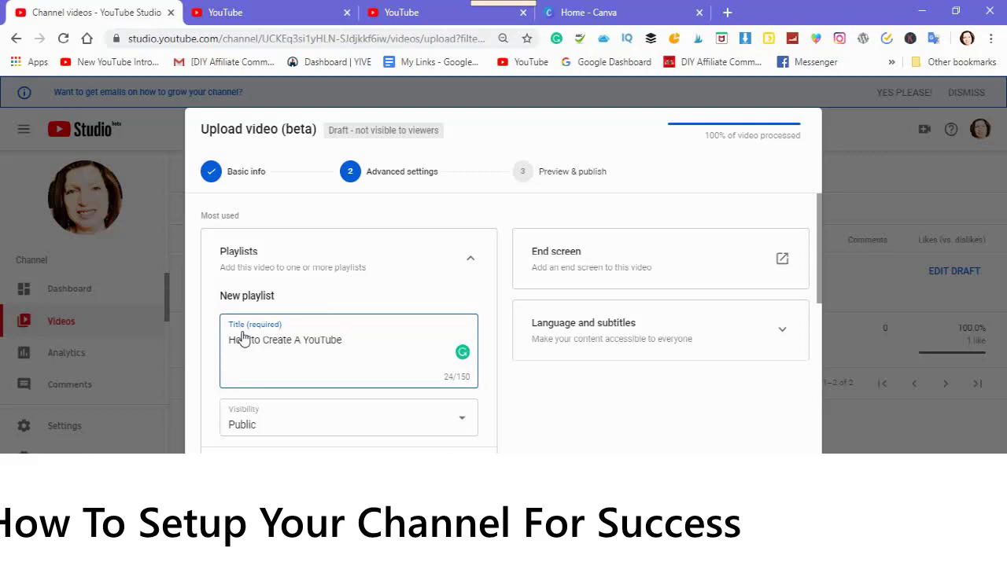
type("Channel")
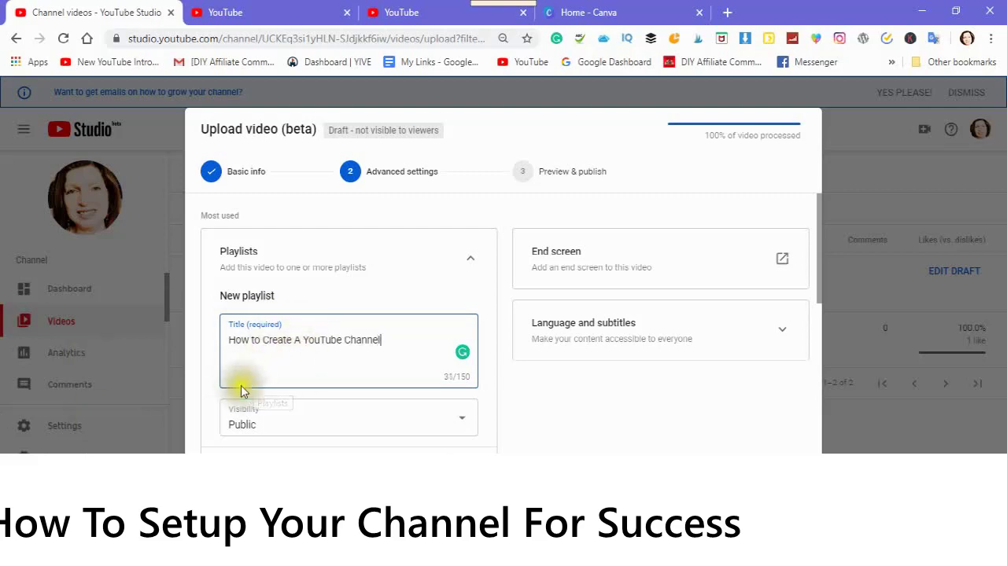
left_click(465, 425)
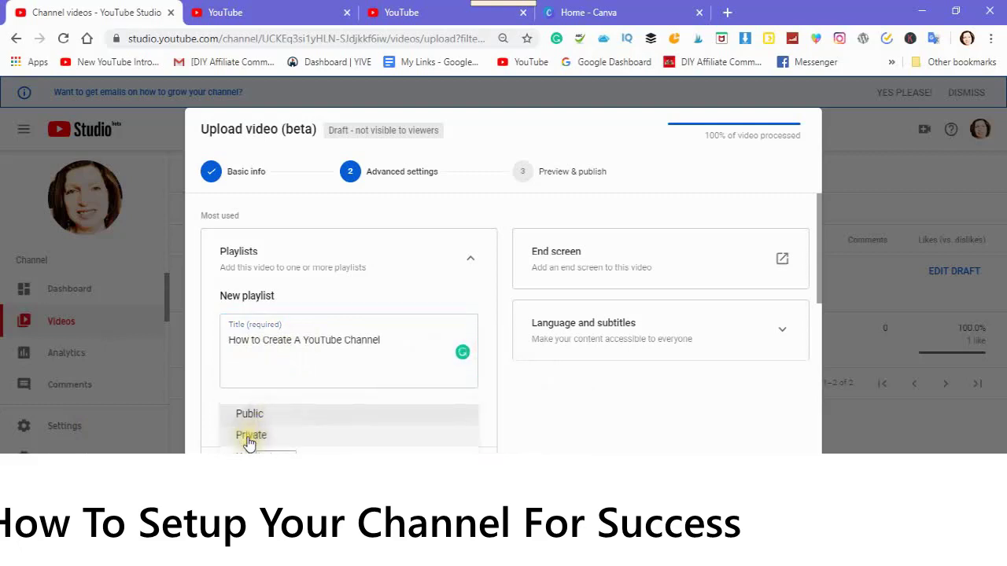
left_click(252, 441)
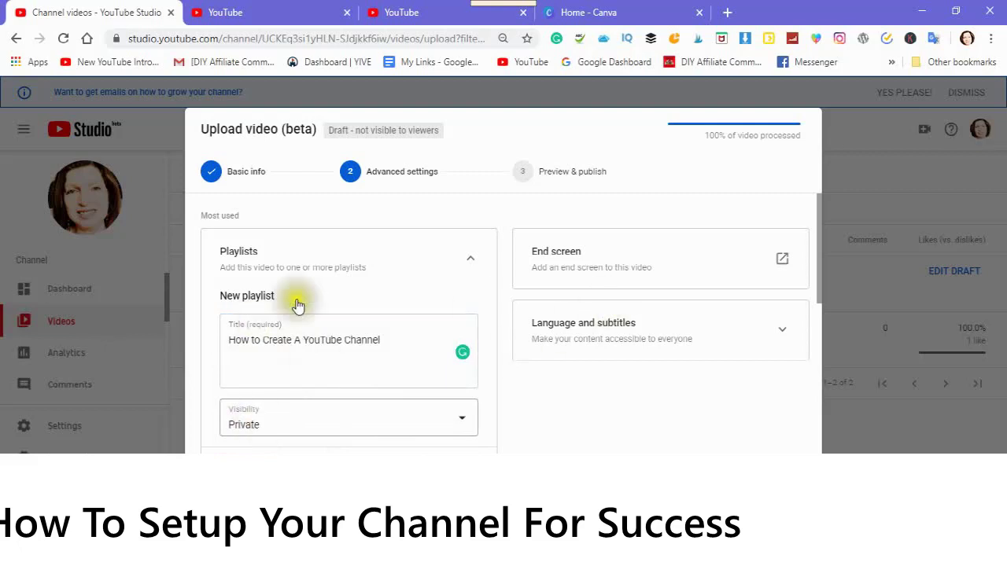
Open the video's end screen editor and apply the 2 Videos | 1 Subscribe template with stacked videos left and the subscribe circle right
left_click(783, 261)
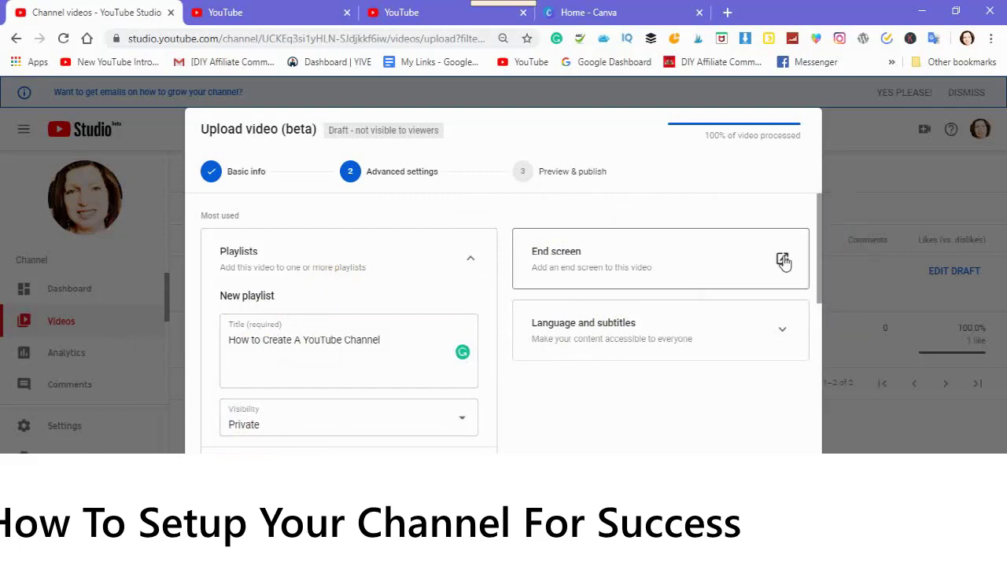
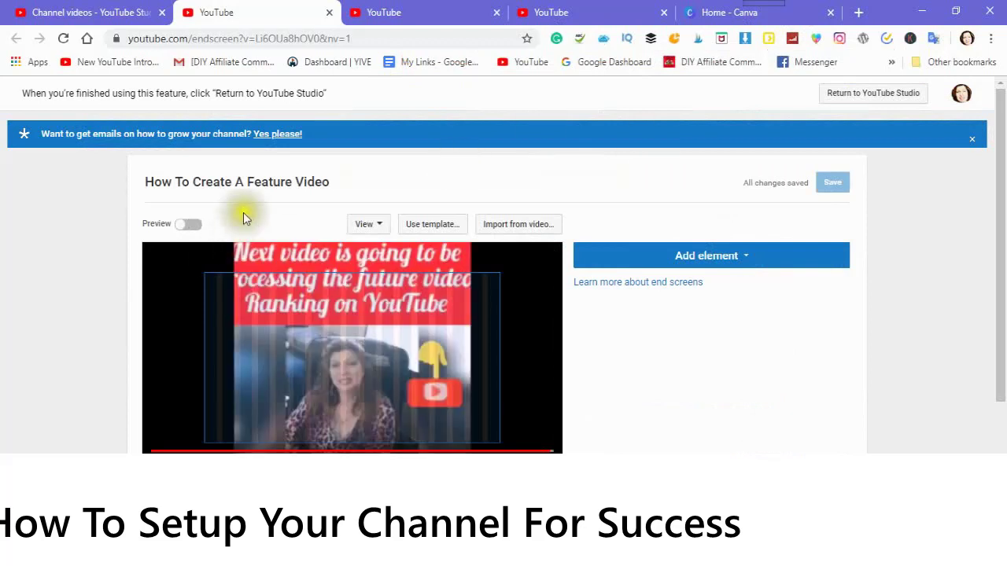
left_click(428, 229)
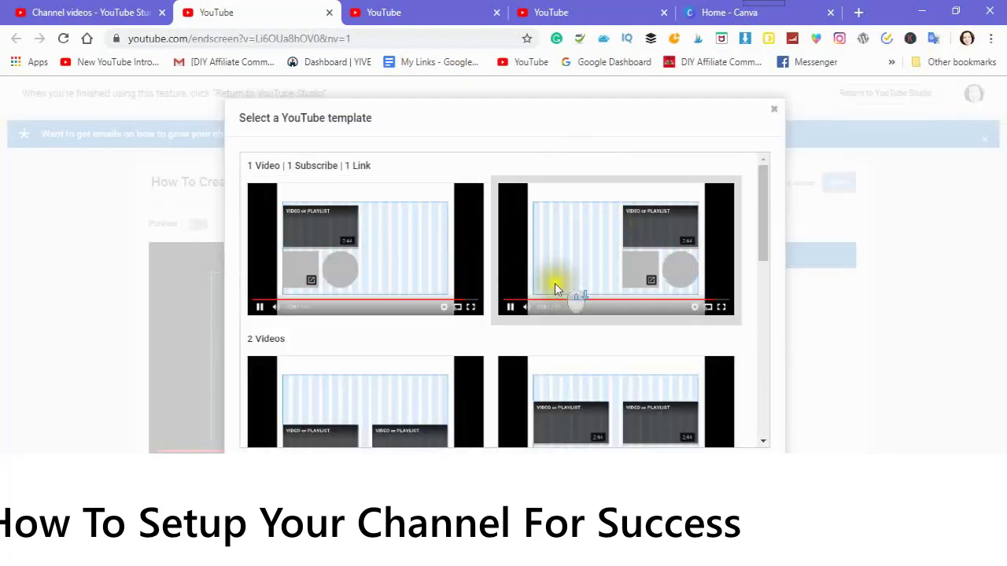
scroll(561, 311, "down", 2)
scroll(567, 358, "down", 3)
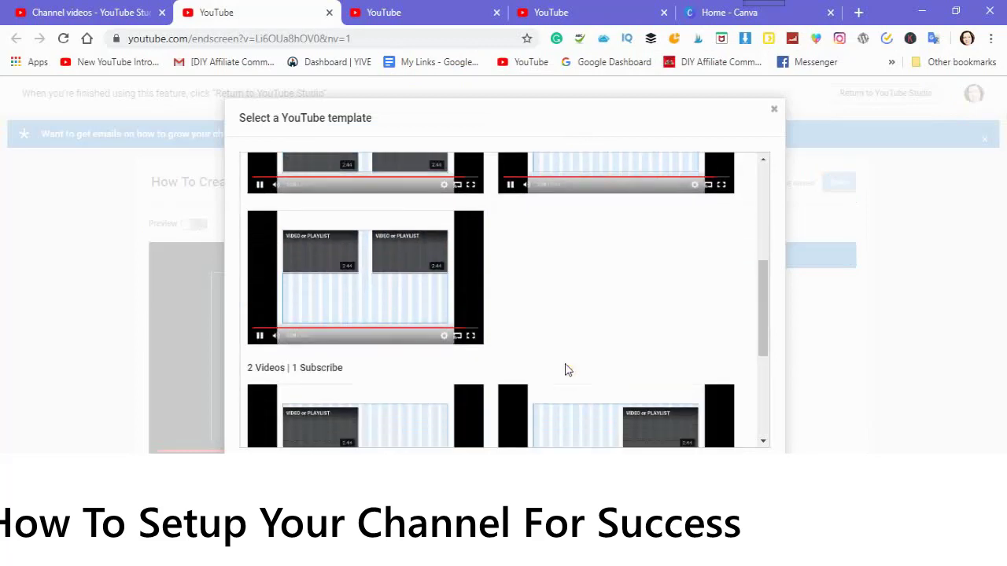
scroll(562, 384, "down", 3)
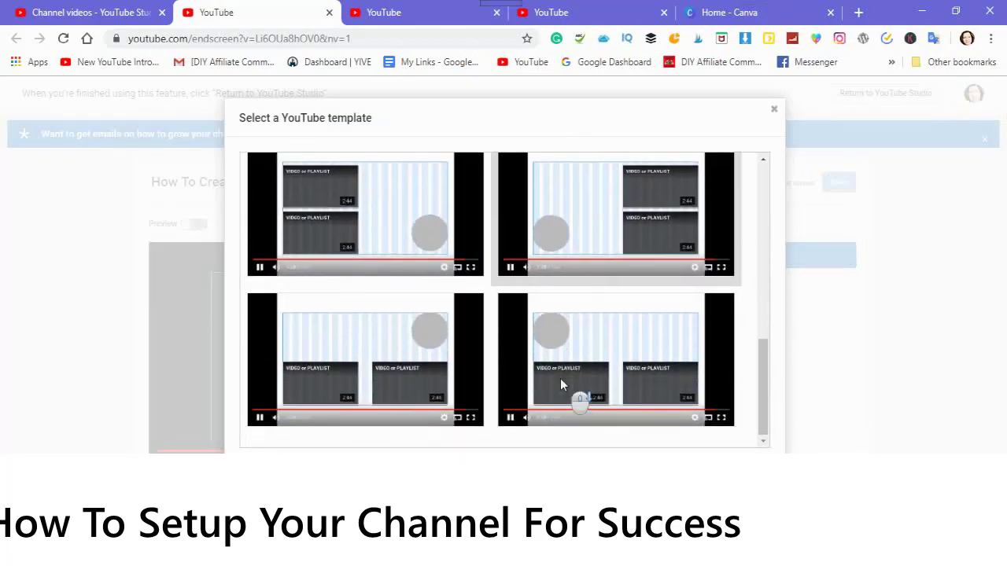
left_click(557, 383)
scroll(555, 376, "up", 2)
left_click(556, 382)
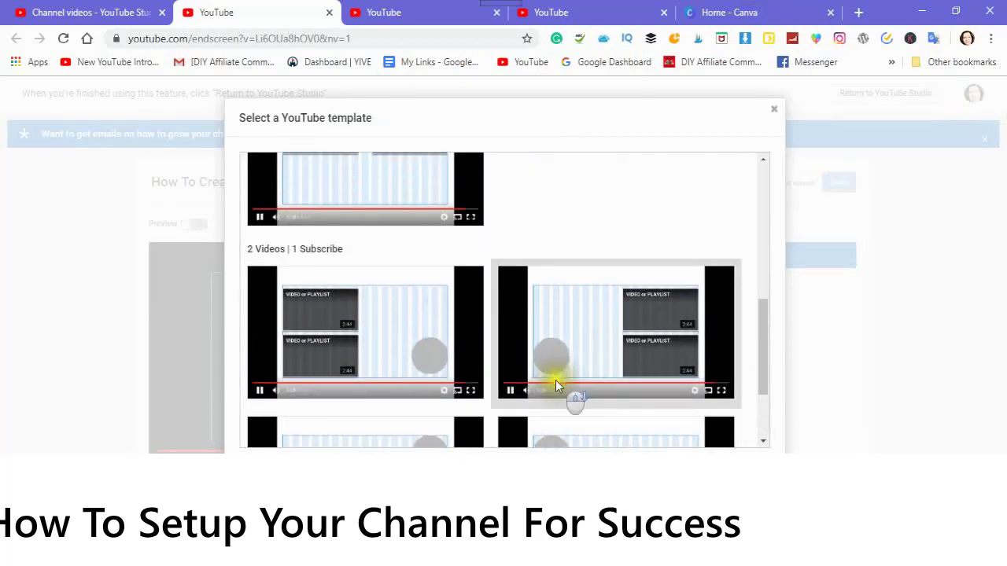
scroll(555, 383, "down", 1)
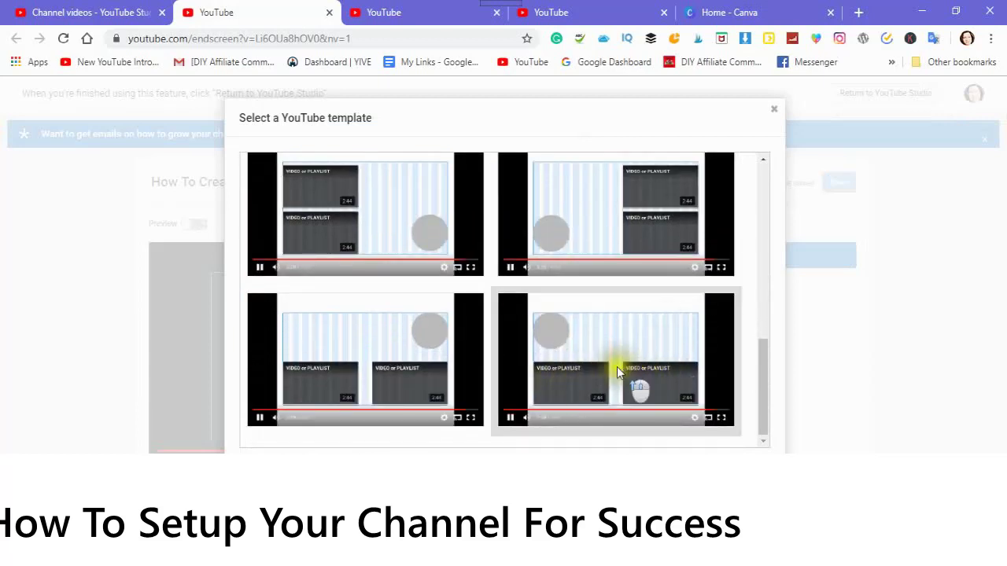
scroll(617, 367, "up", 1)
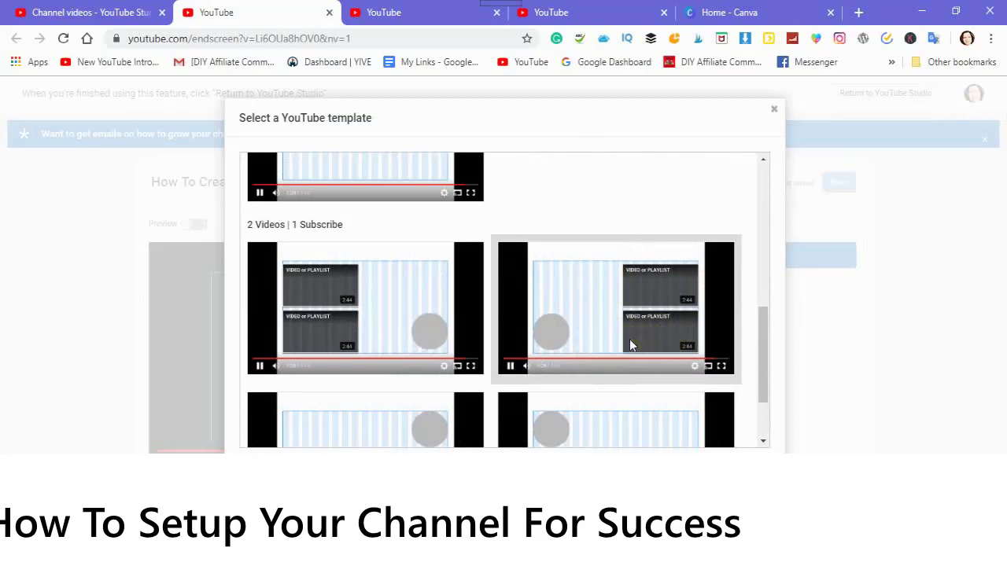
left_click(364, 330)
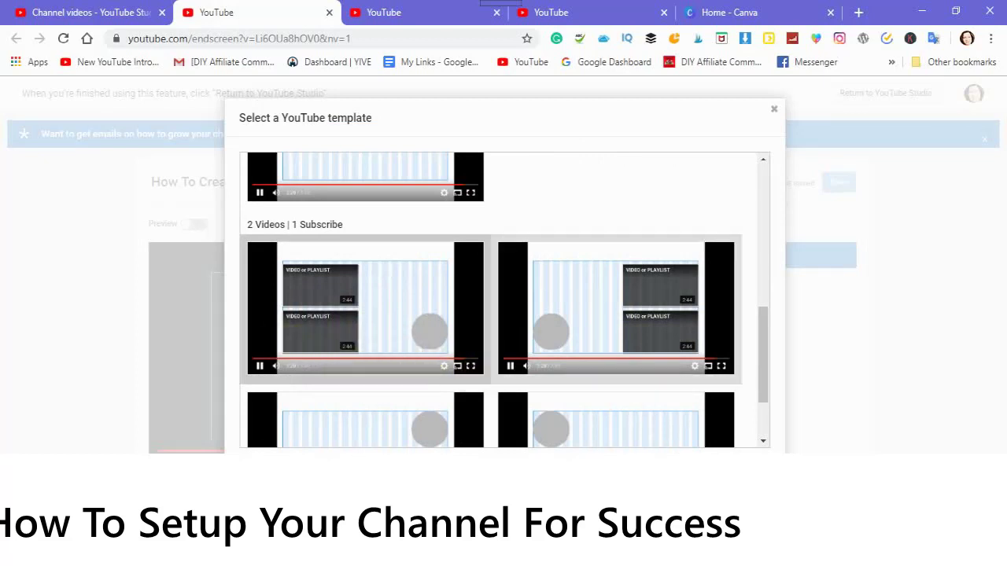
left_click(751, 435)
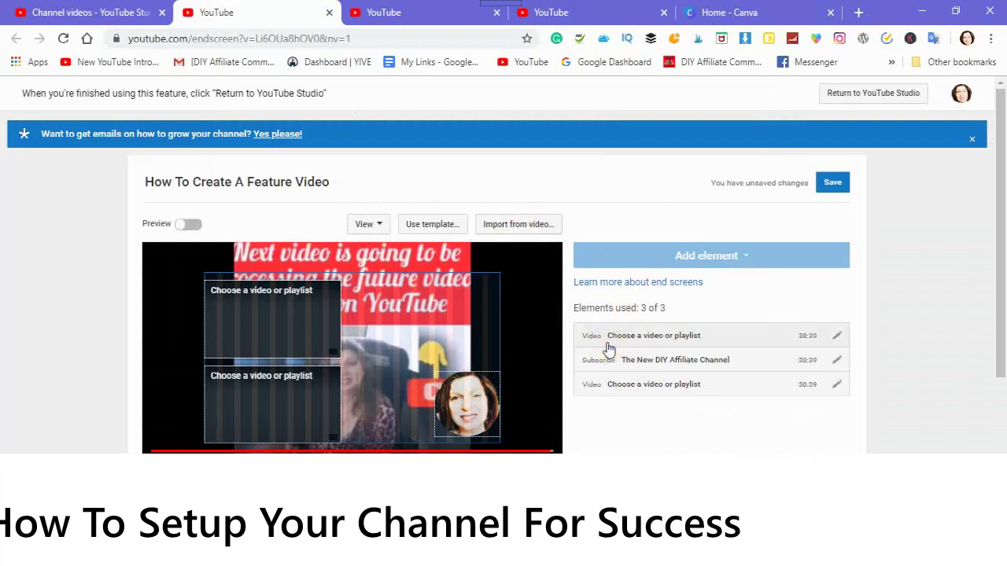
Set the upper video element of the end screen to feature the Most recent upload
left_click(838, 343)
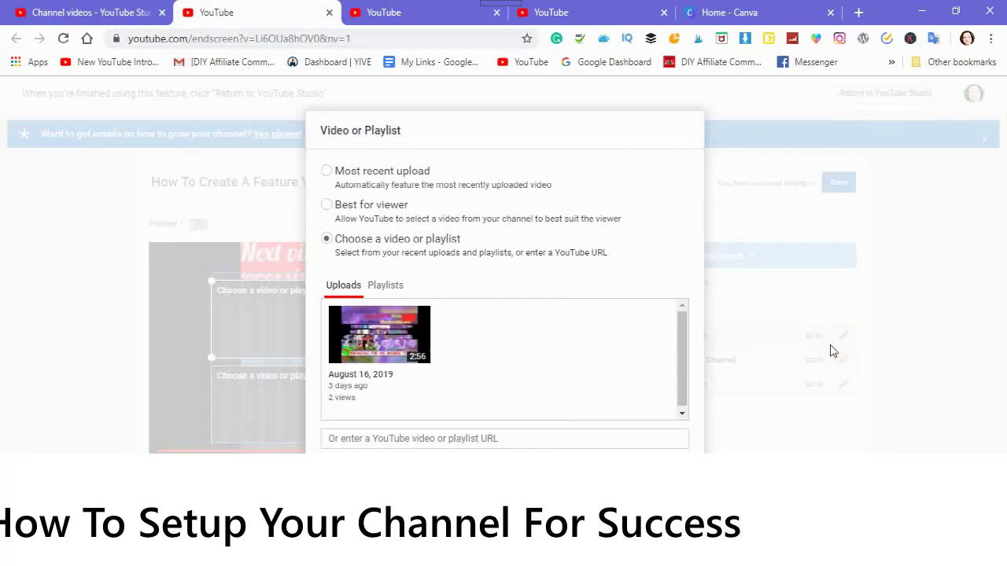
left_click(328, 175)
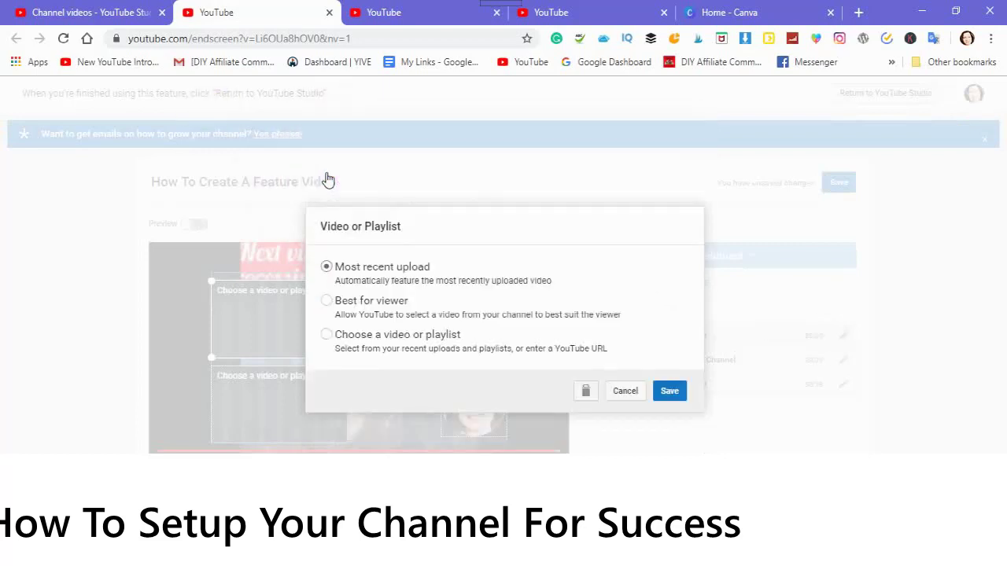
left_click(668, 400)
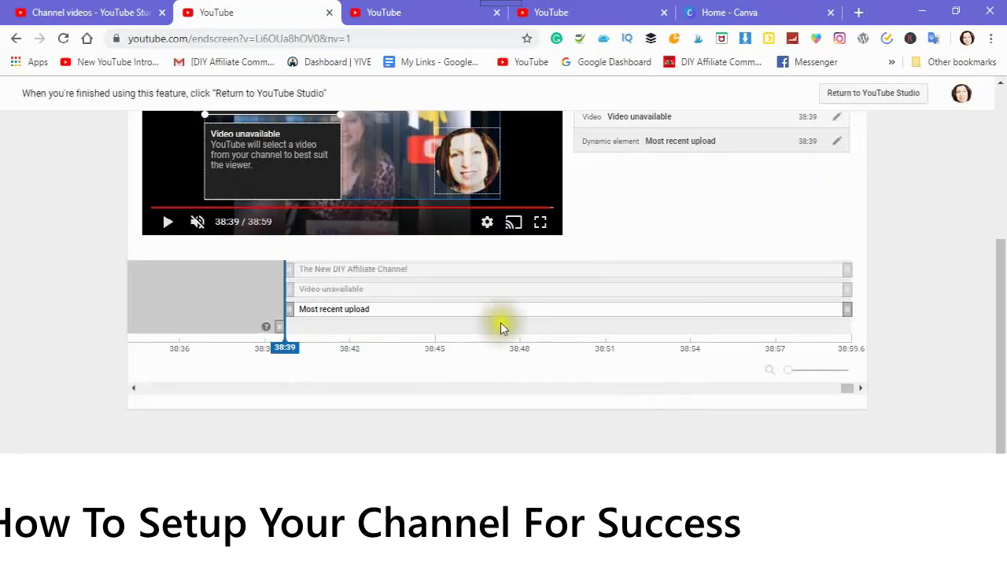
Set the remaining unassigned video element of the end screen to Best for viewer
left_click(371, 269)
scroll(283, 302, "up", 1)
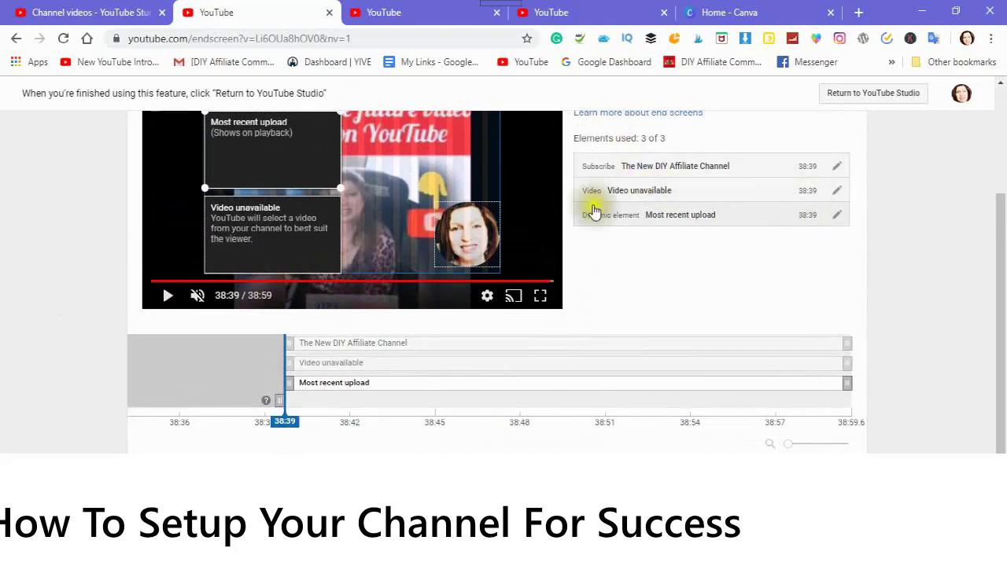
left_click(838, 197)
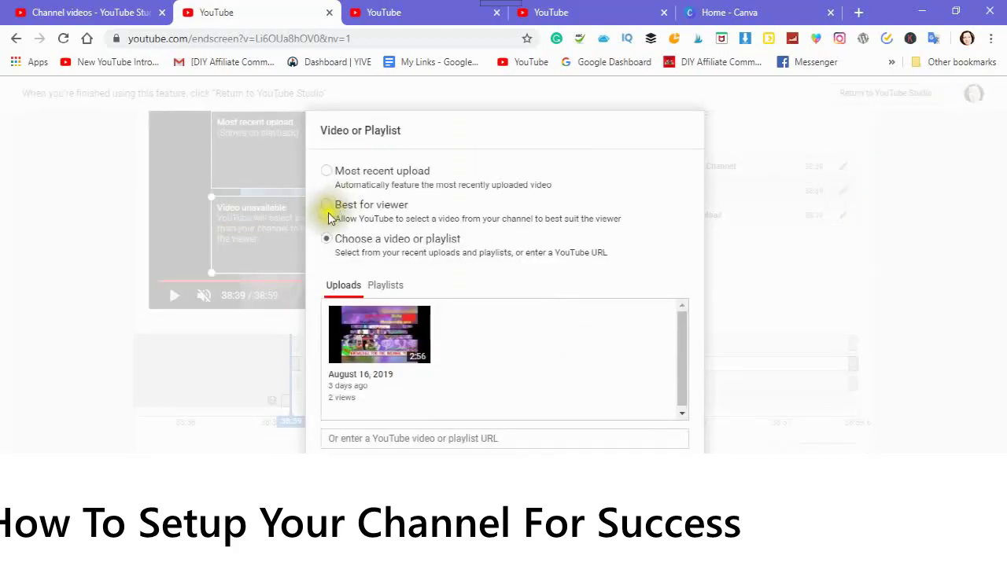
left_click(327, 206)
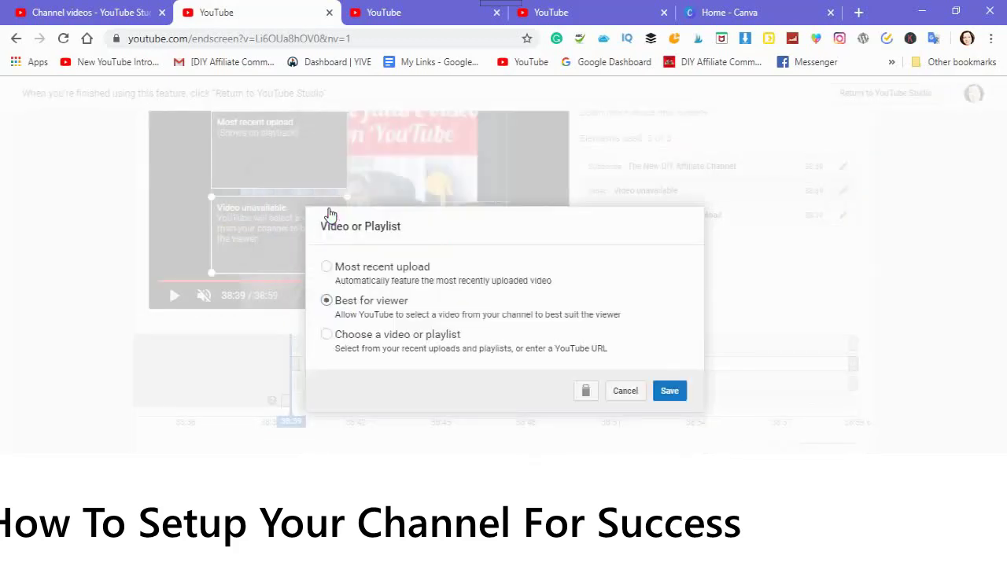
left_click(665, 392)
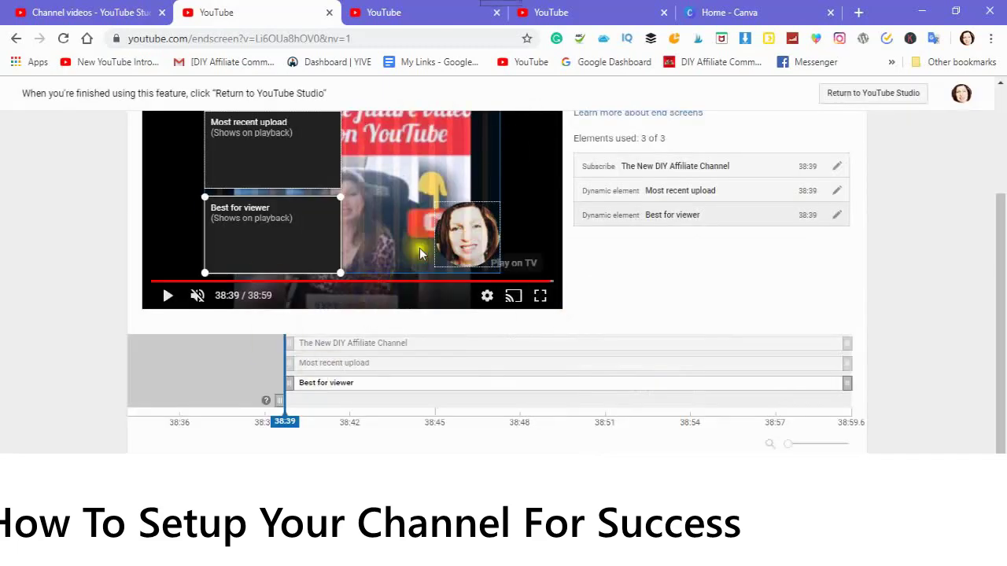
Arrange the end screen with Best for viewer and Most recent upload side by side above, and the subscribe element centred below them
scroll(375, 296, "up", 2)
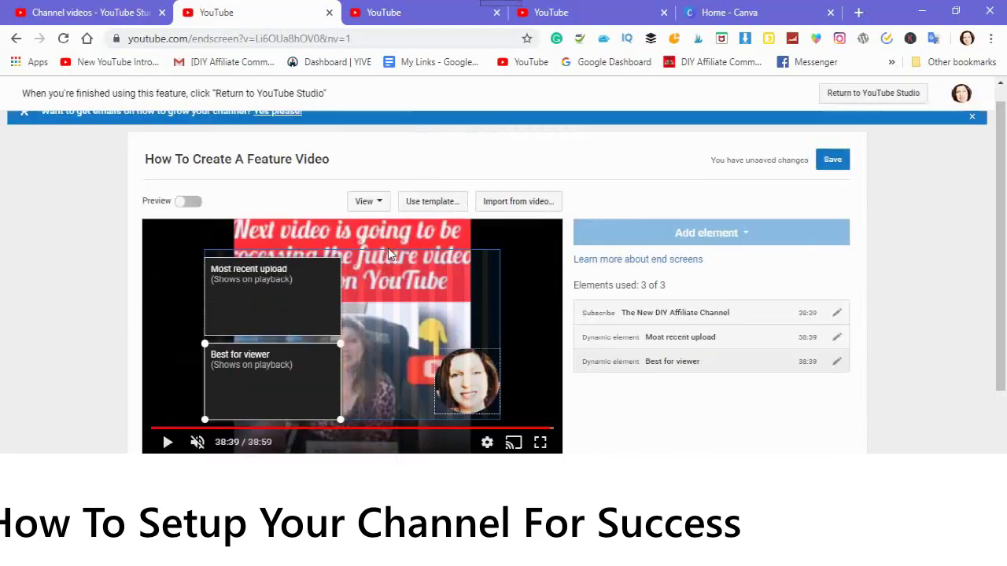
scroll(391, 279, "down", 2)
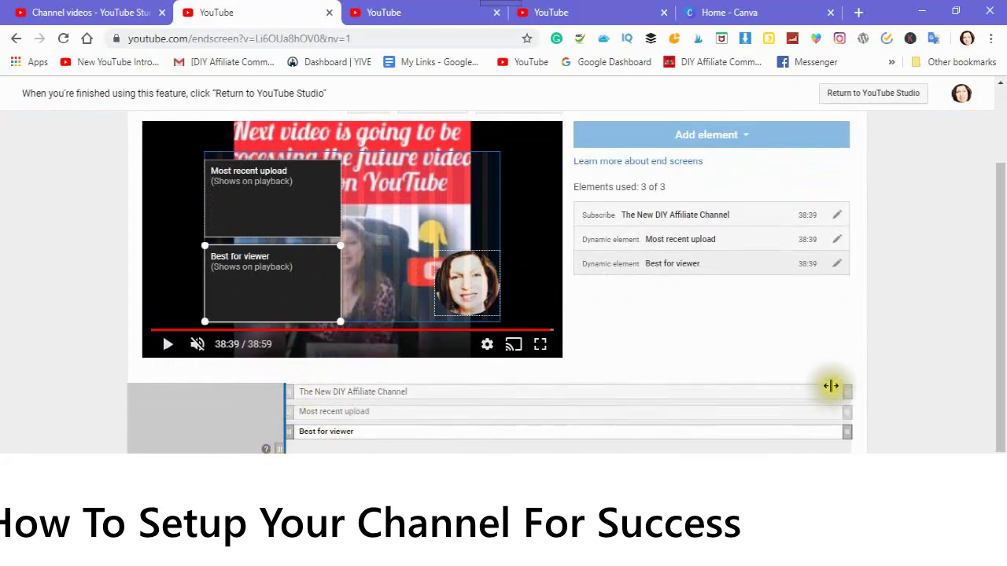
left_click_drag(265, 208, 456, 189)
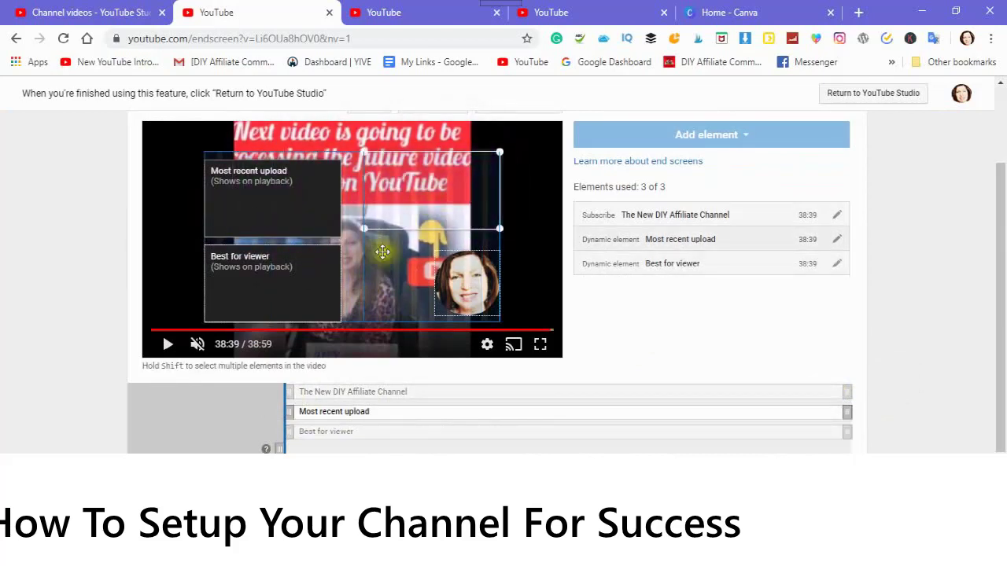
left_click_drag(280, 288, 288, 206)
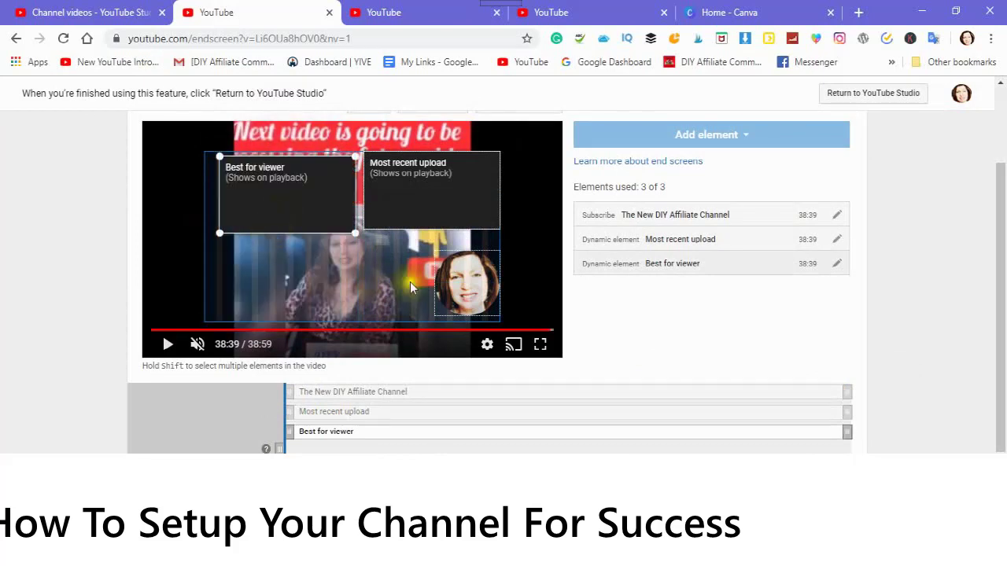
left_click_drag(468, 297, 334, 296)
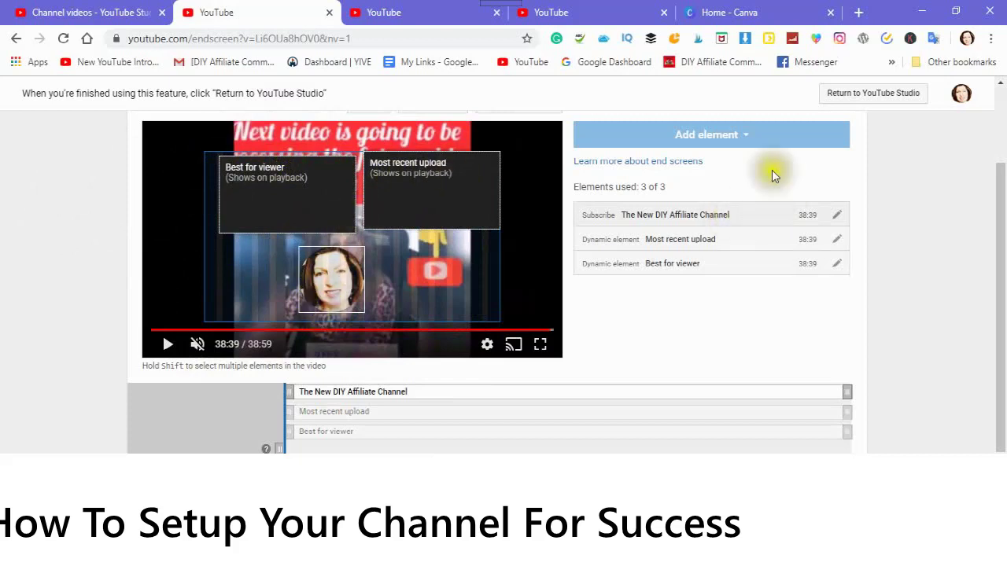
left_click(747, 137)
left_click(494, 363)
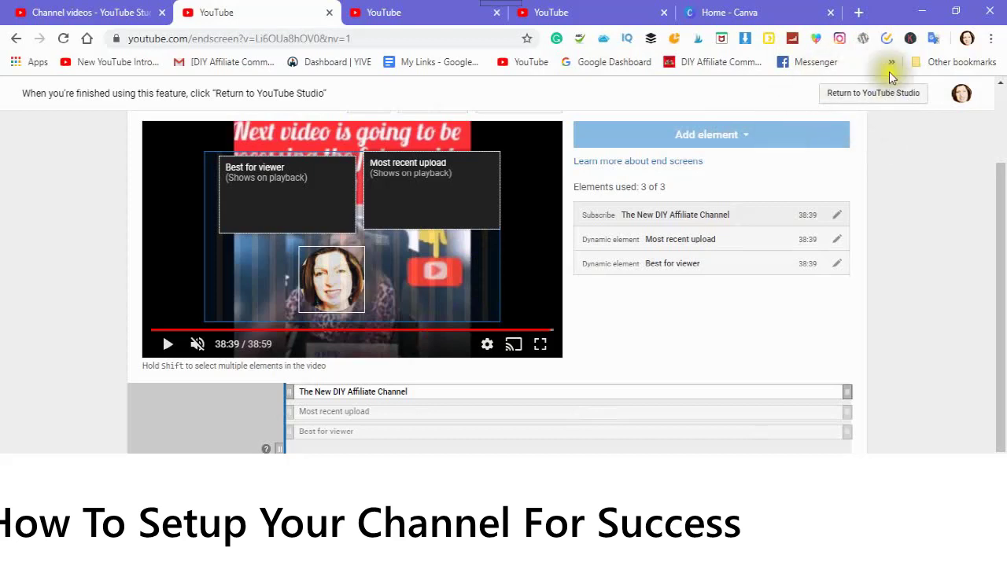
Stay in the end screen editor and save the end screen changes for How To Create A Feature Video
left_click(864, 97)
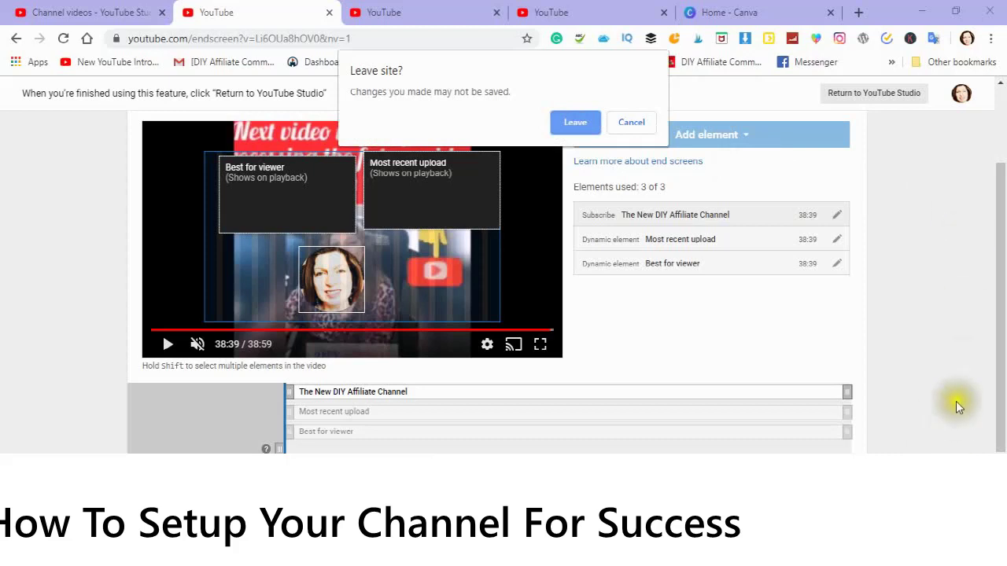
left_click(627, 128)
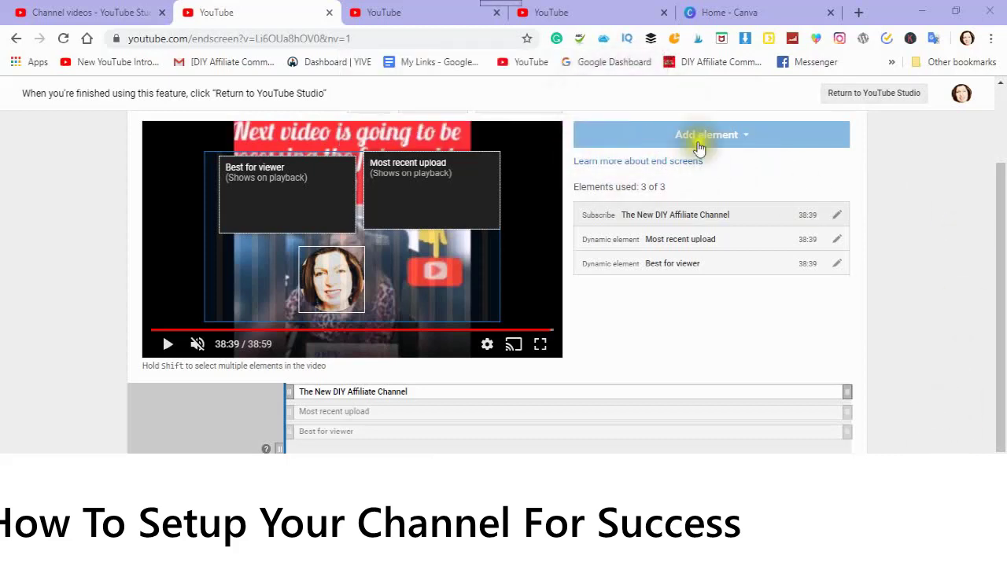
scroll(726, 166, "up", 3)
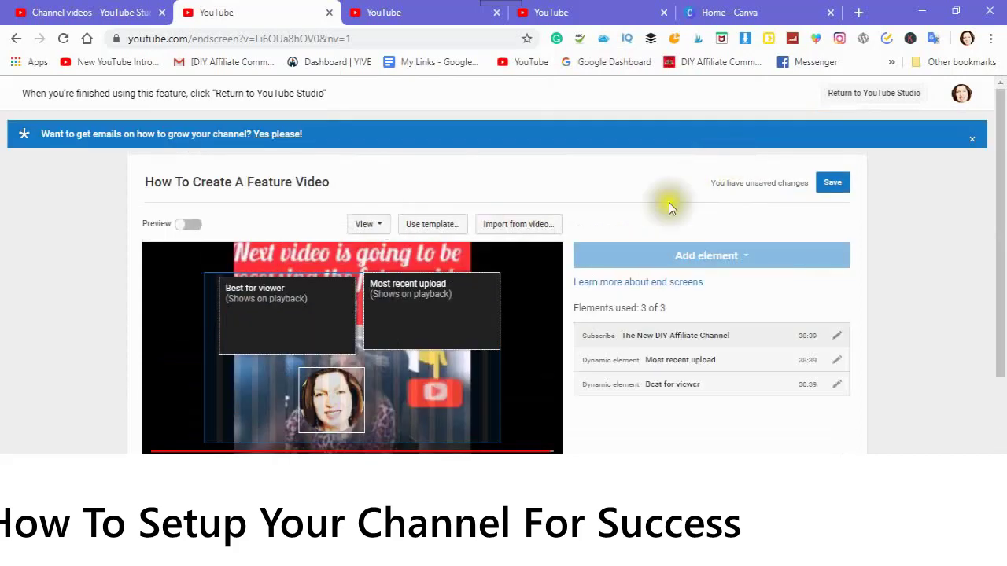
left_click(834, 186)
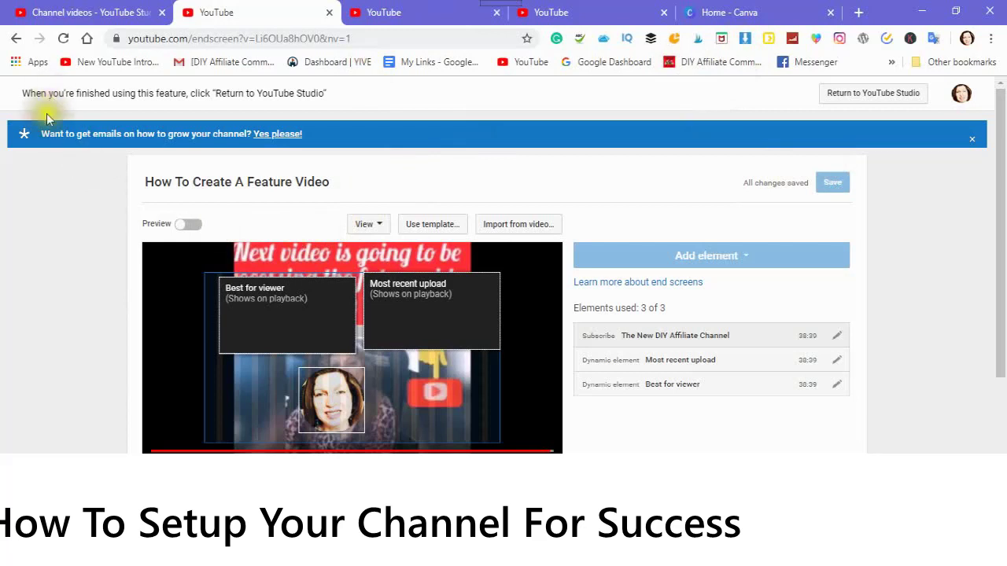
Return to YouTube Studio and reopen the How To Create A Feature Video draft from the channel's videos
left_click(863, 95)
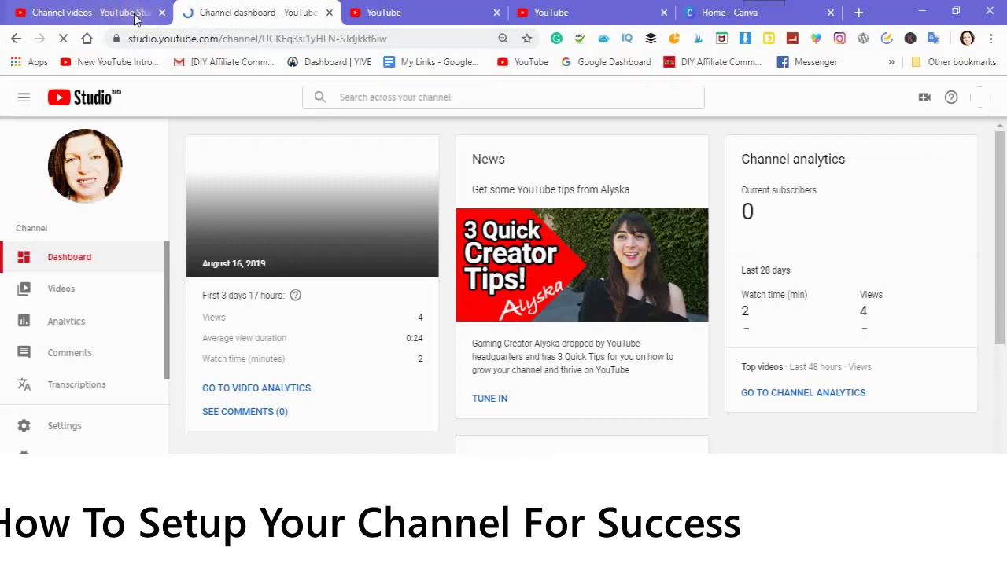
left_click(59, 292)
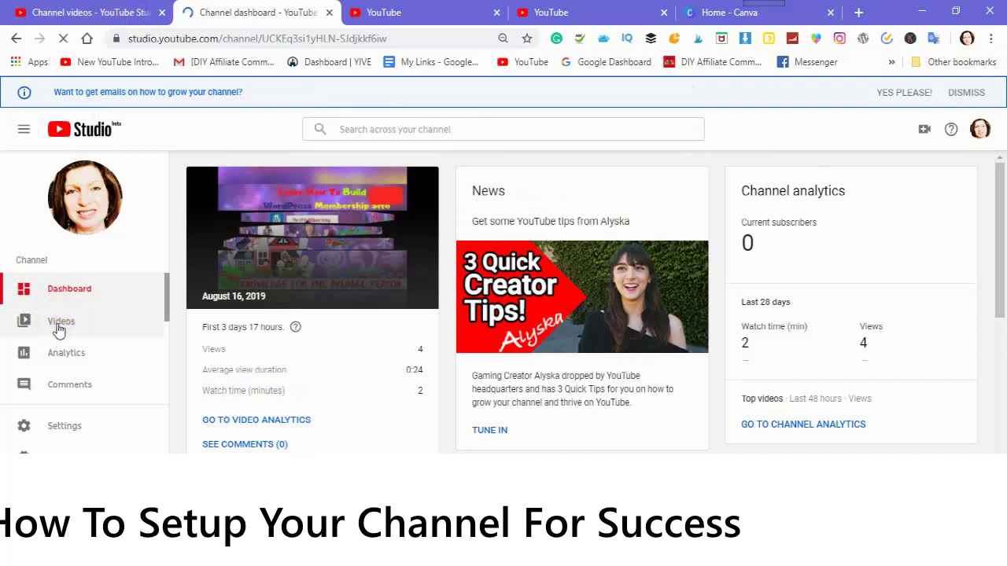
left_click(59, 330)
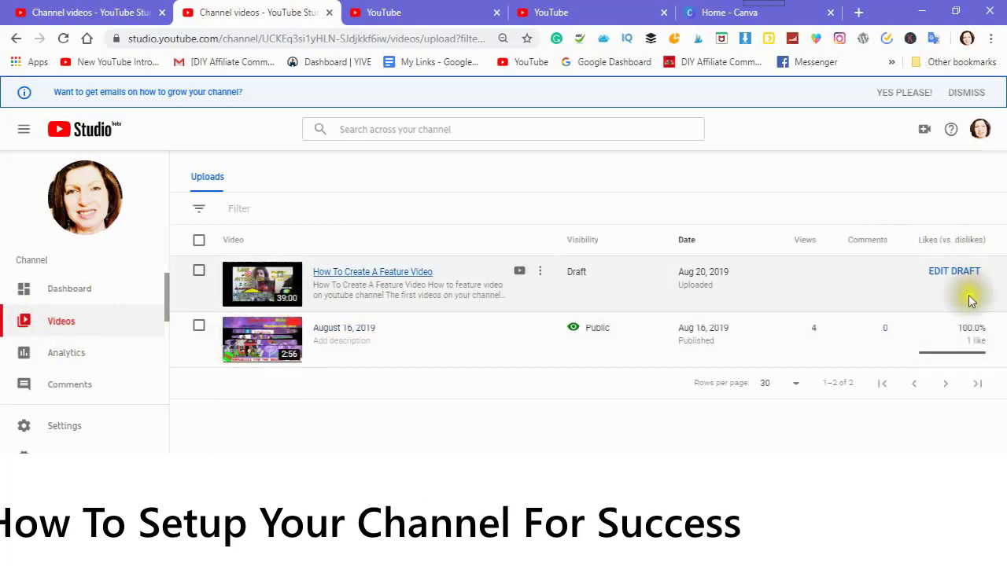
left_click(954, 273)
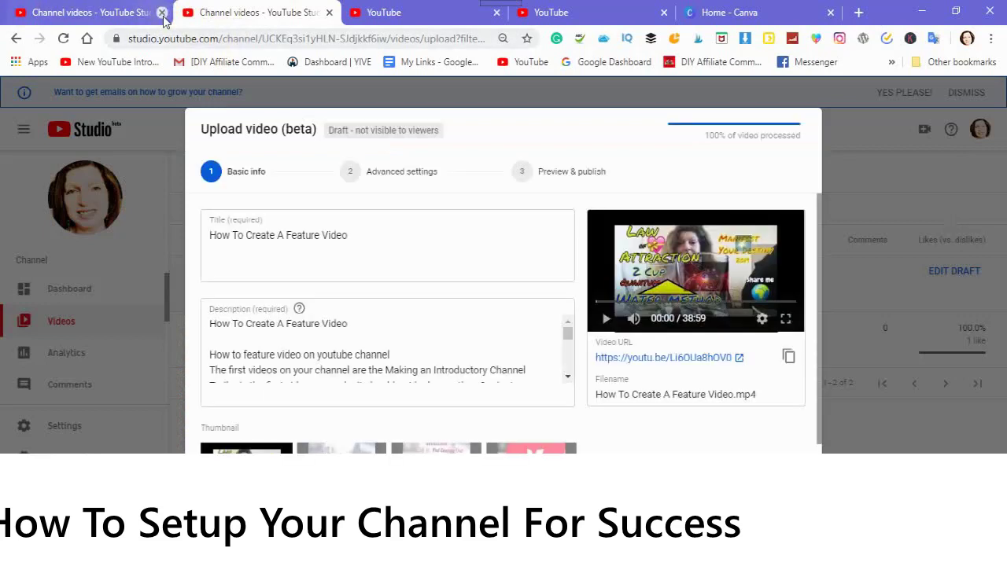
Check the draft's description and thumbnail, and go on to its advanced settings
scroll(408, 347, "down", 2)
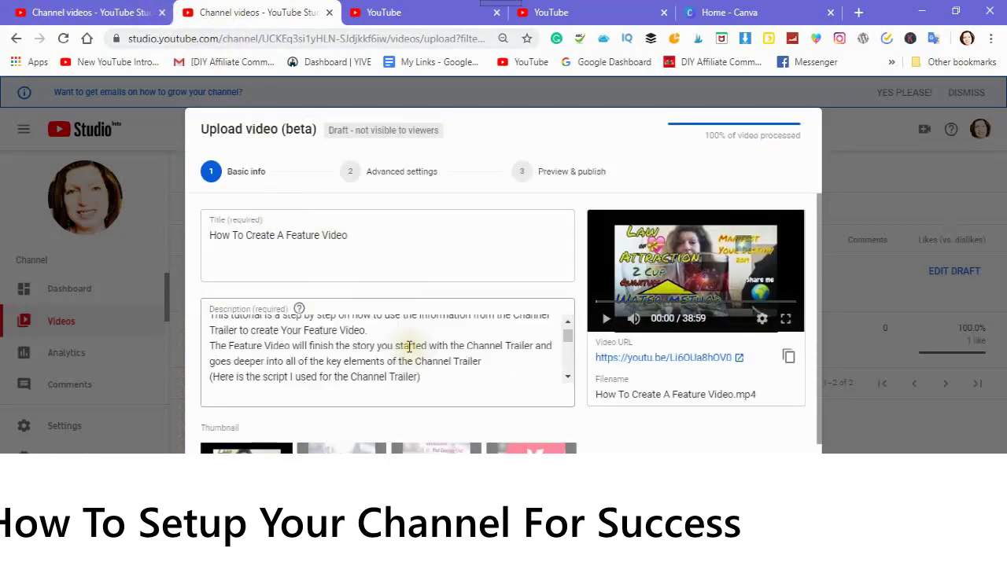
scroll(409, 346, "down", 3)
scroll(437, 433, "down", 1)
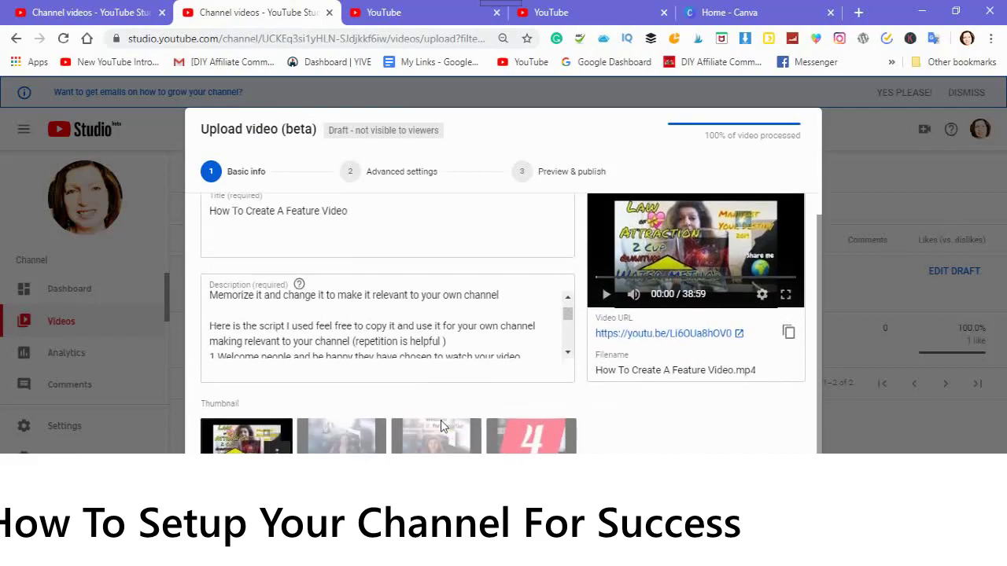
left_click(403, 178)
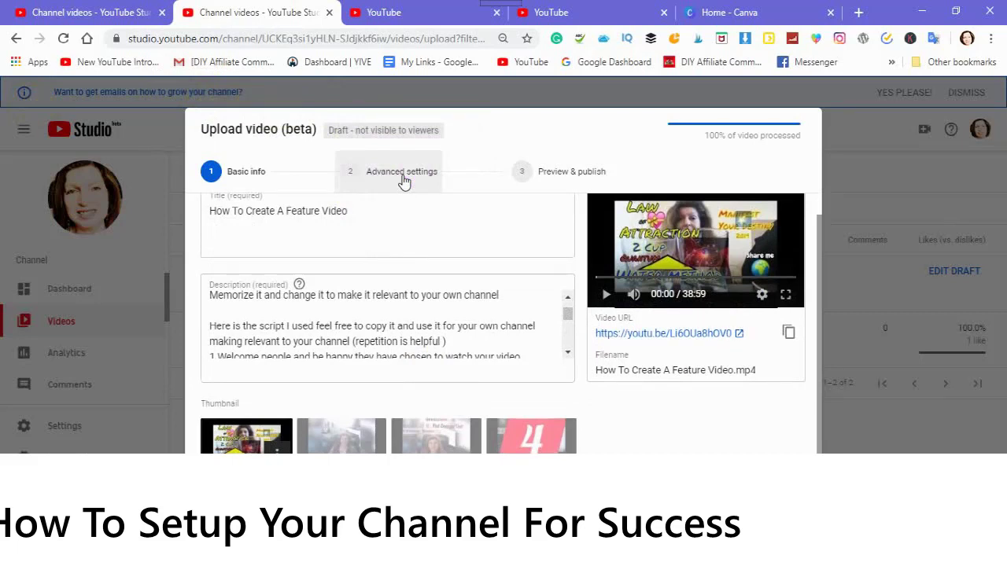
left_click(403, 178)
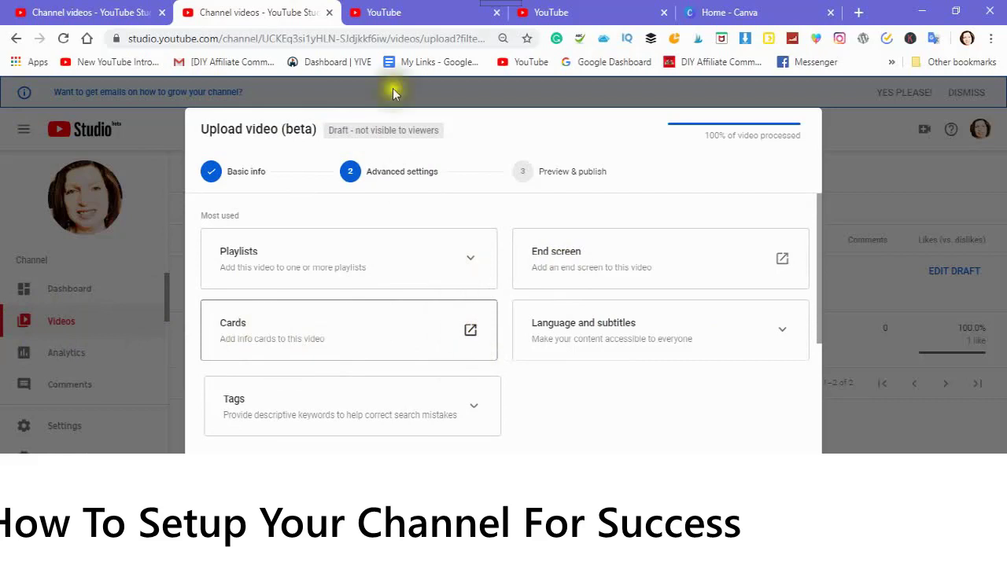
Go to the cards editor for How To Create A Feature Video and start a new Video or Playlist card
left_click(569, 18)
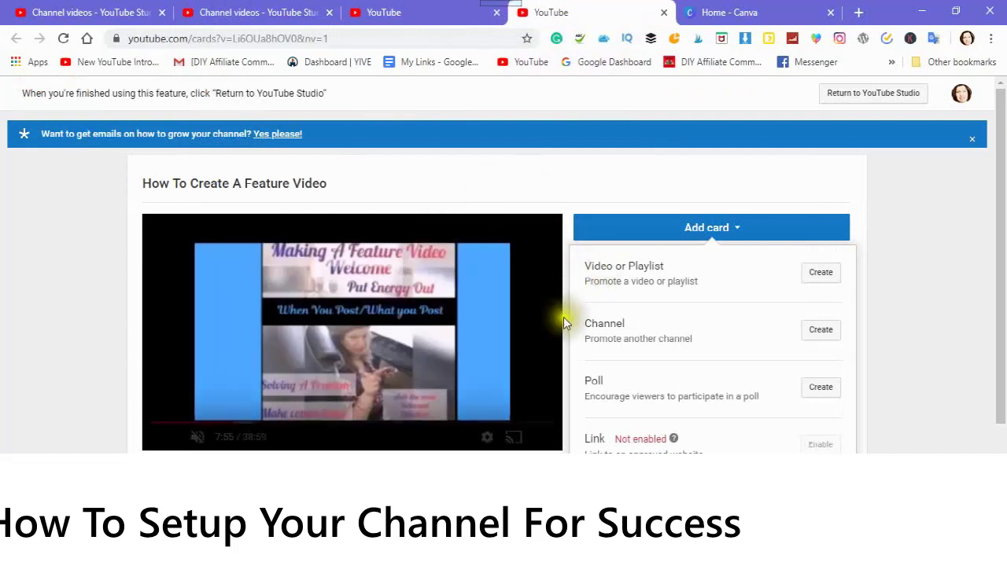
scroll(558, 405, "down", 2)
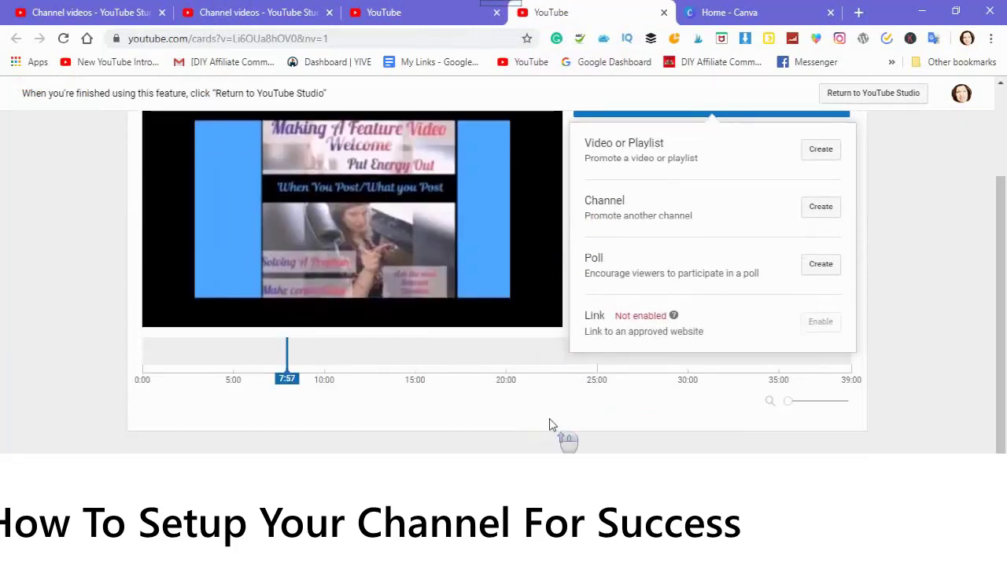
scroll(551, 423, "up", 1)
left_click(738, 182)
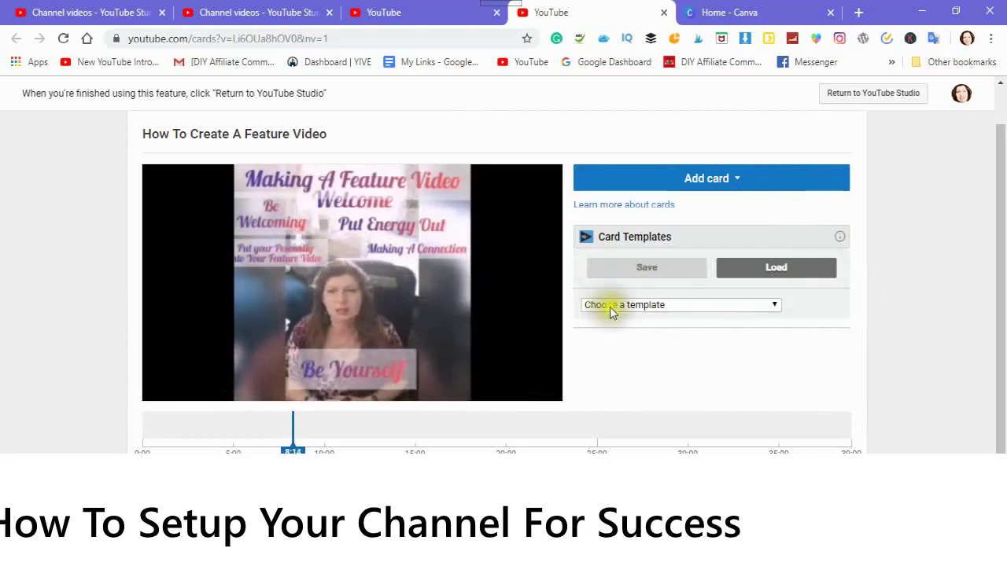
left_click(738, 182)
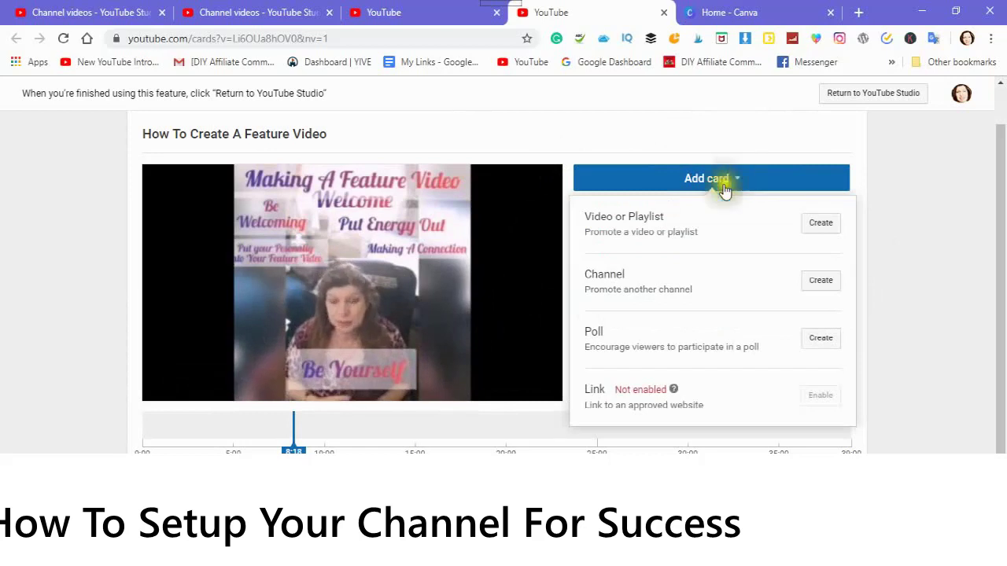
left_click(820, 227)
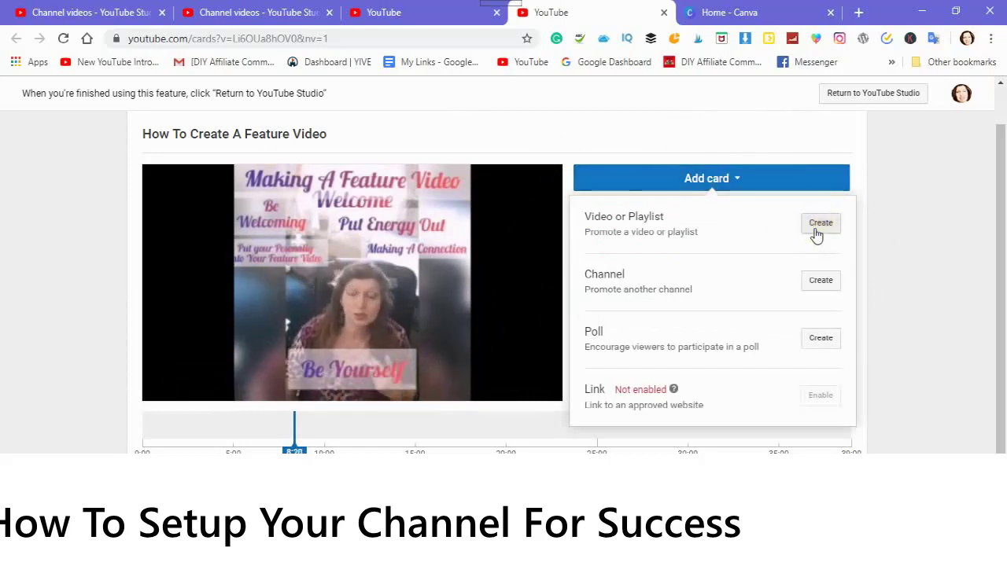
left_click(819, 228)
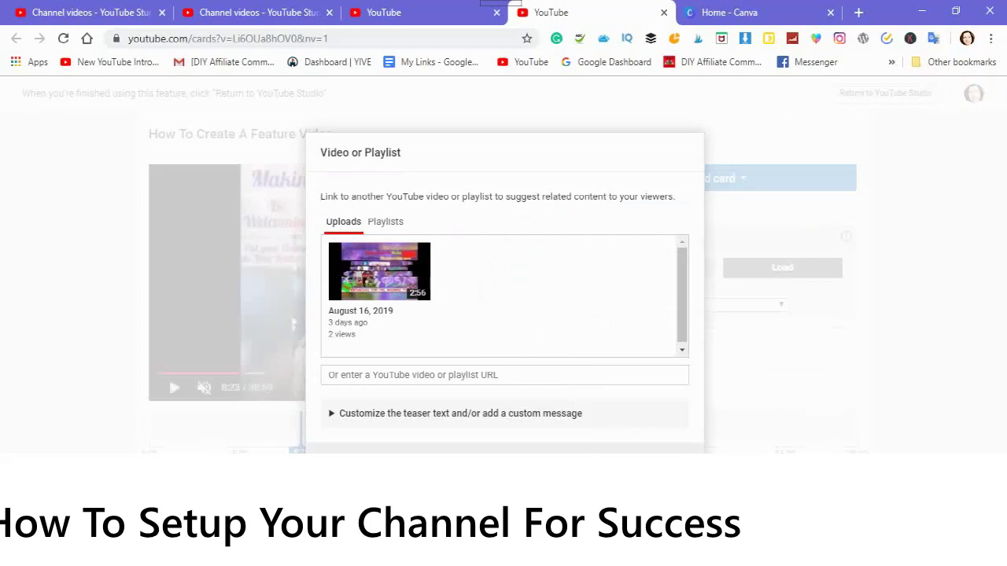
Create the video card for the August 16, 2019 upload with the custom message Introductory Channel Trailer
left_click(659, 450)
left_click(342, 414)
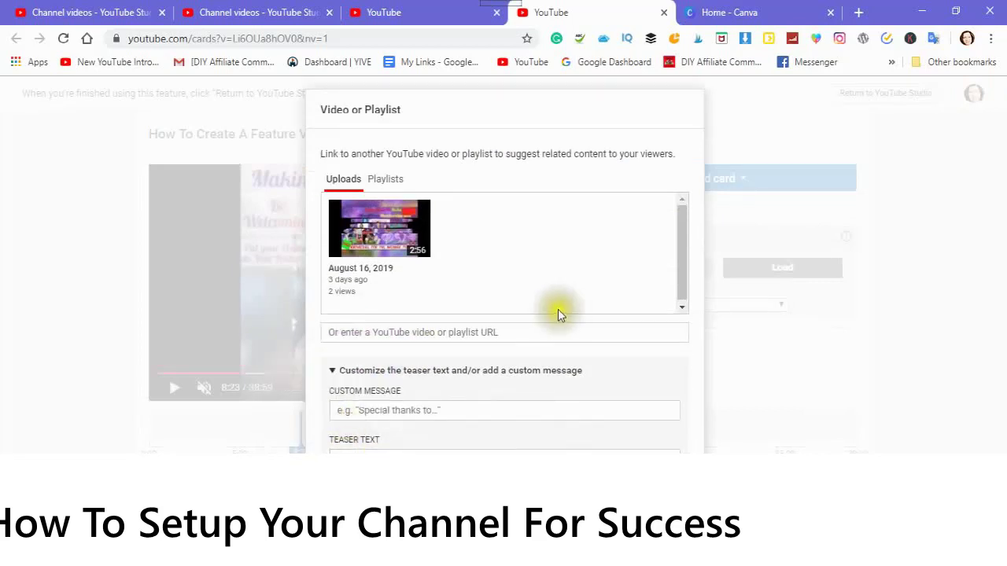
left_click(345, 412)
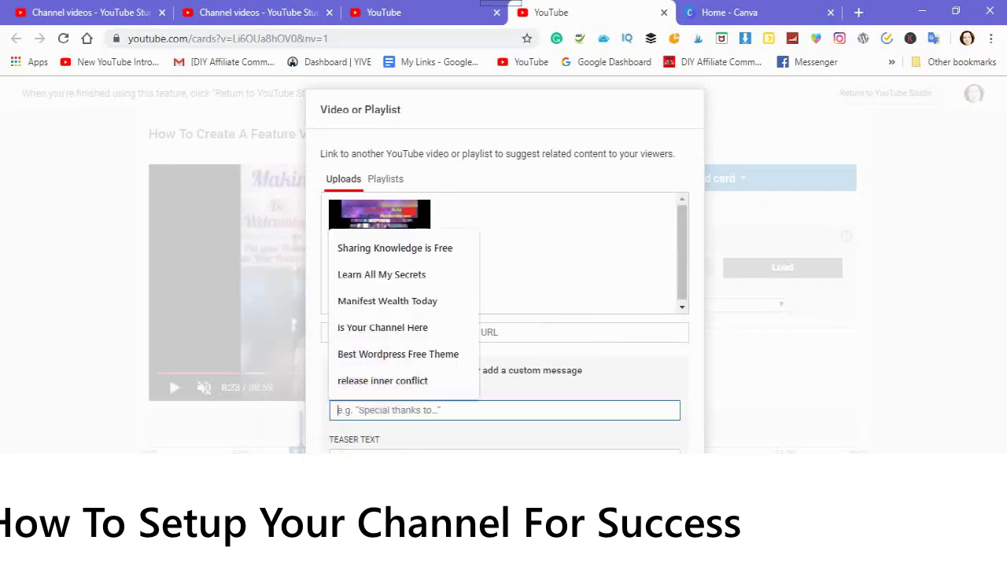
type("Intro")
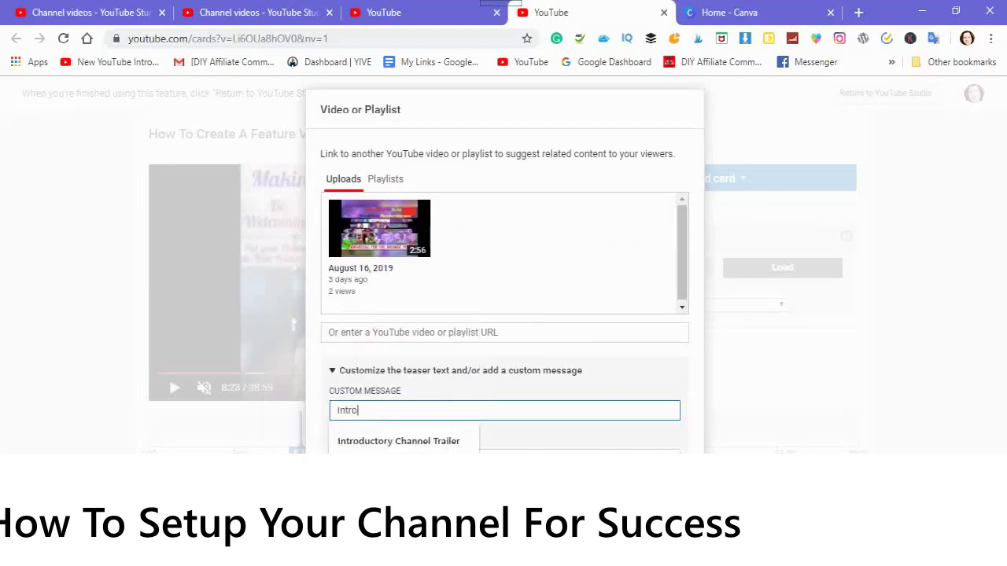
type("ductory Channel Trailer")
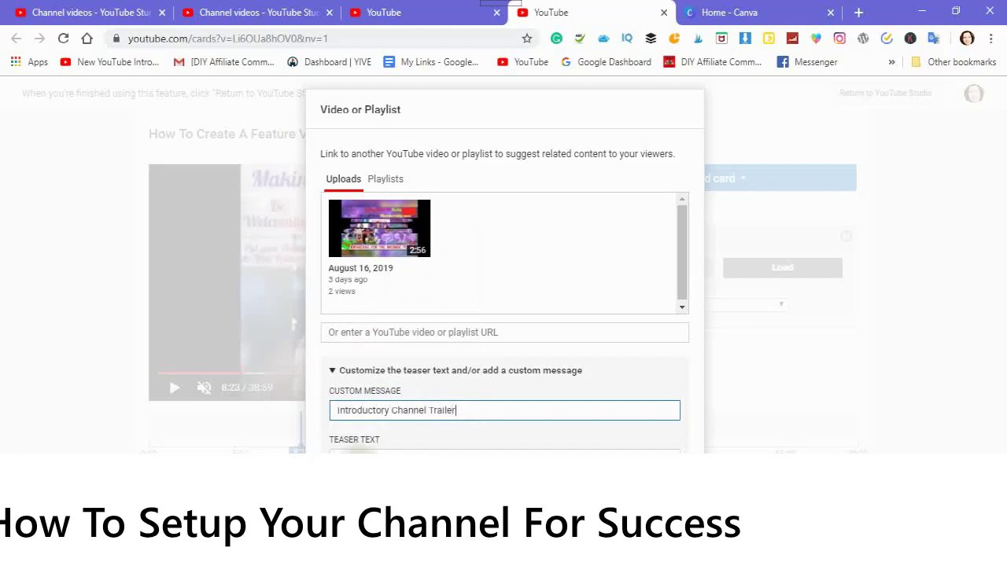
left_click(338, 454)
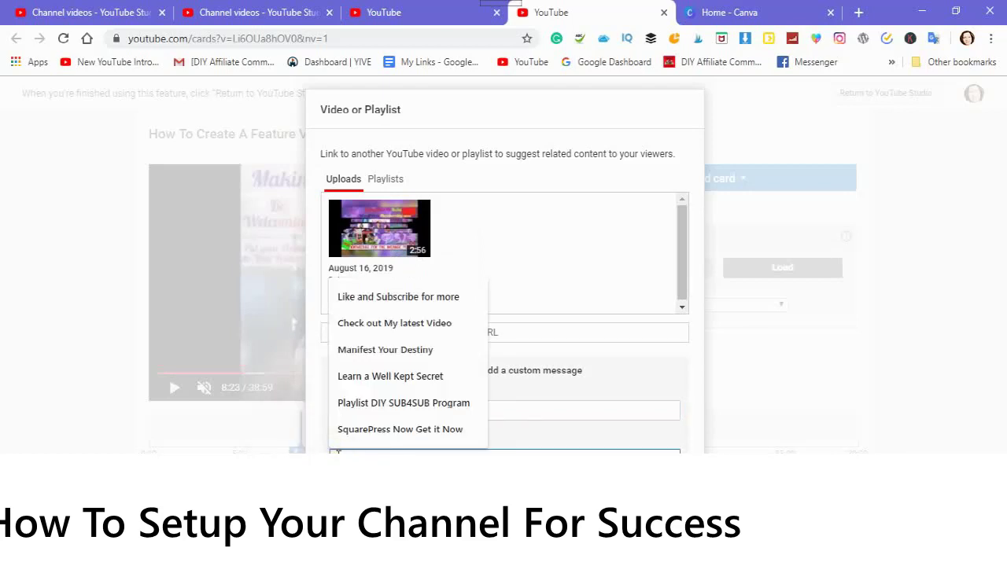
left_click(339, 454)
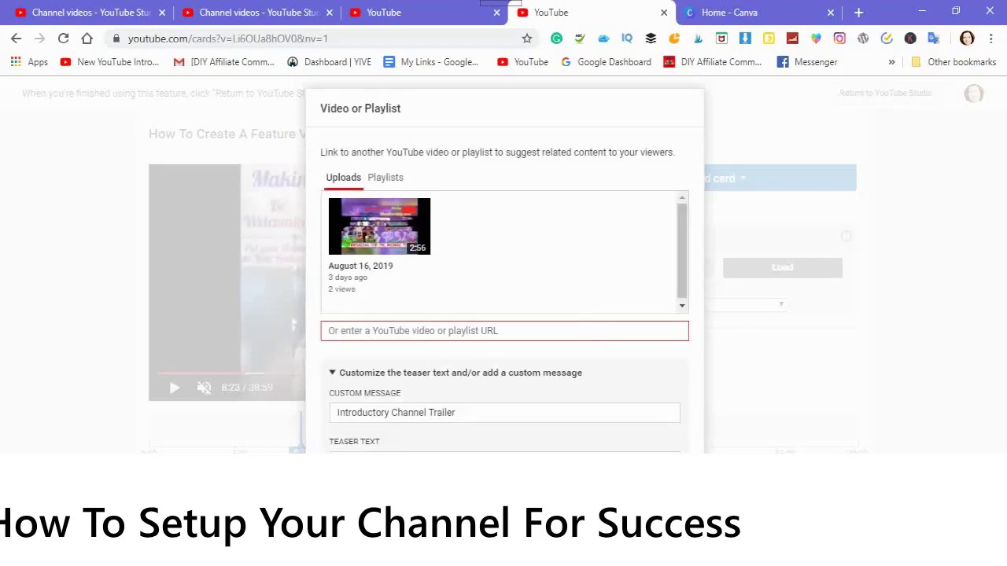
left_click(371, 221)
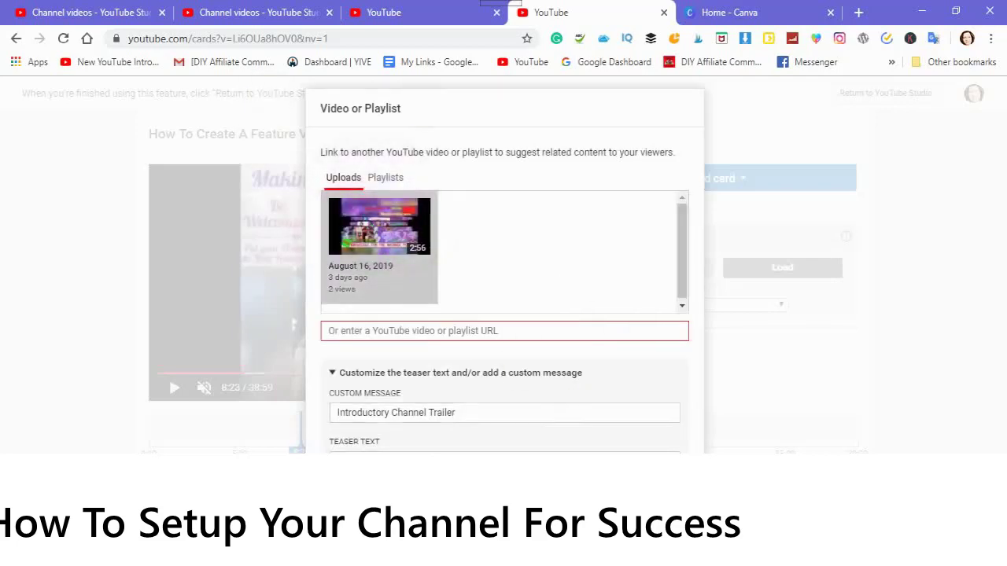
left_click(650, 441)
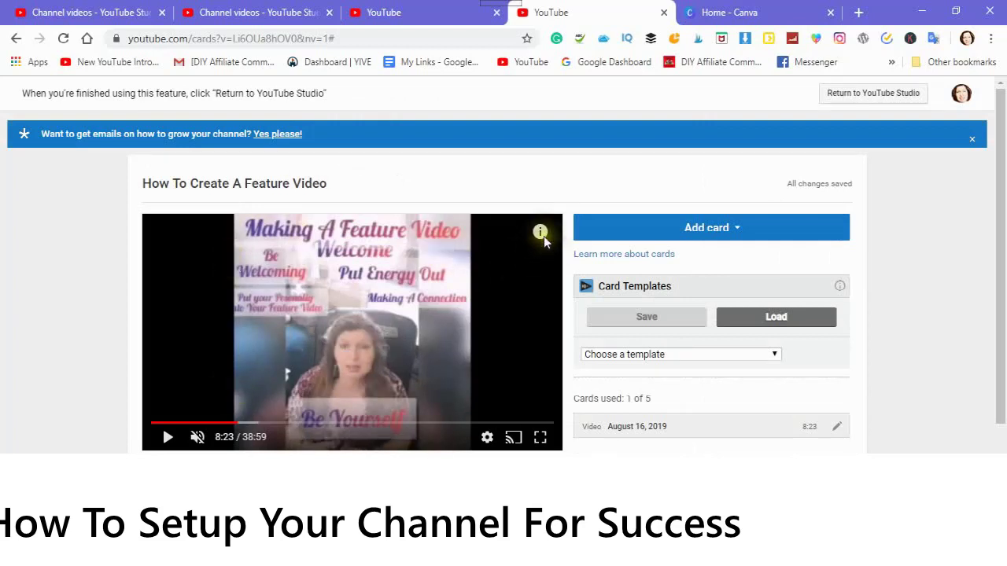
Preview the new video card in the player and place it at 15:46 on the timeline
mouse_move(540, 233)
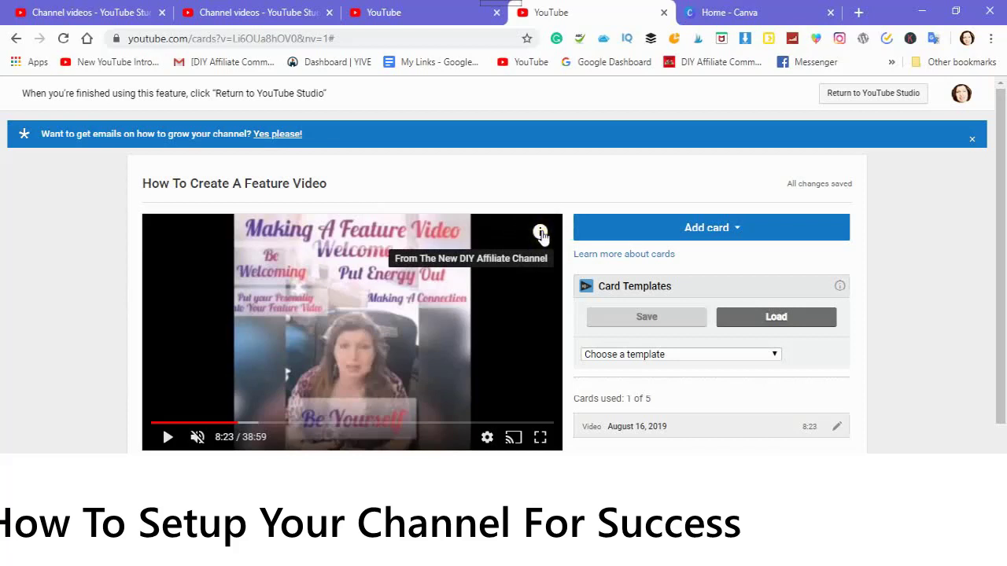
left_click(540, 234)
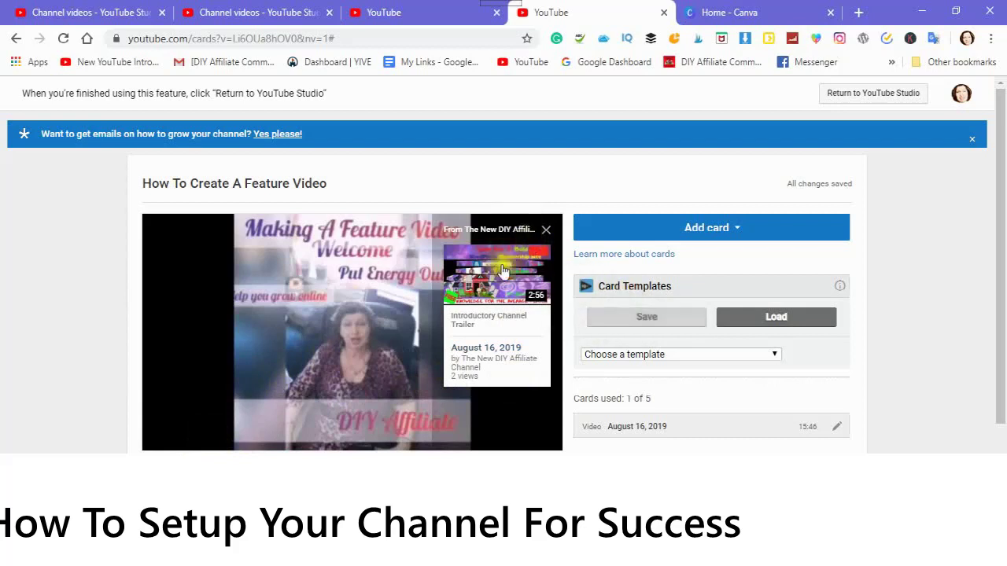
left_click(738, 233)
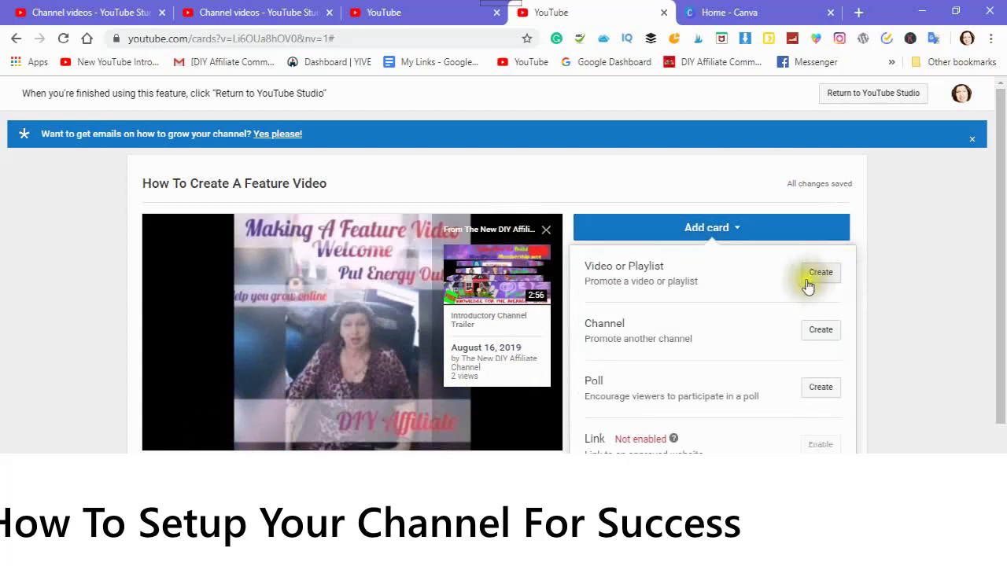
left_click(818, 279)
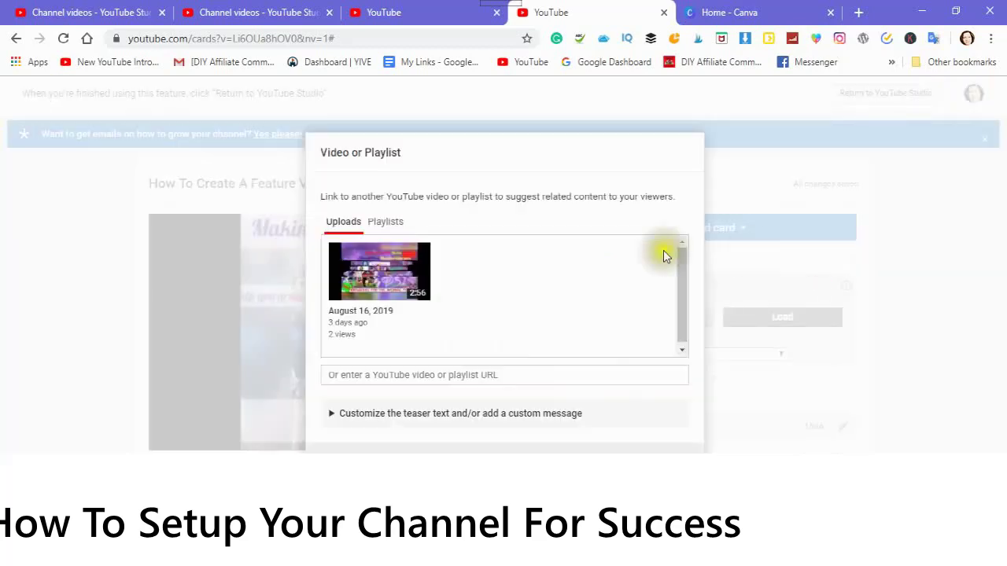
left_click(385, 224)
left_click(385, 225)
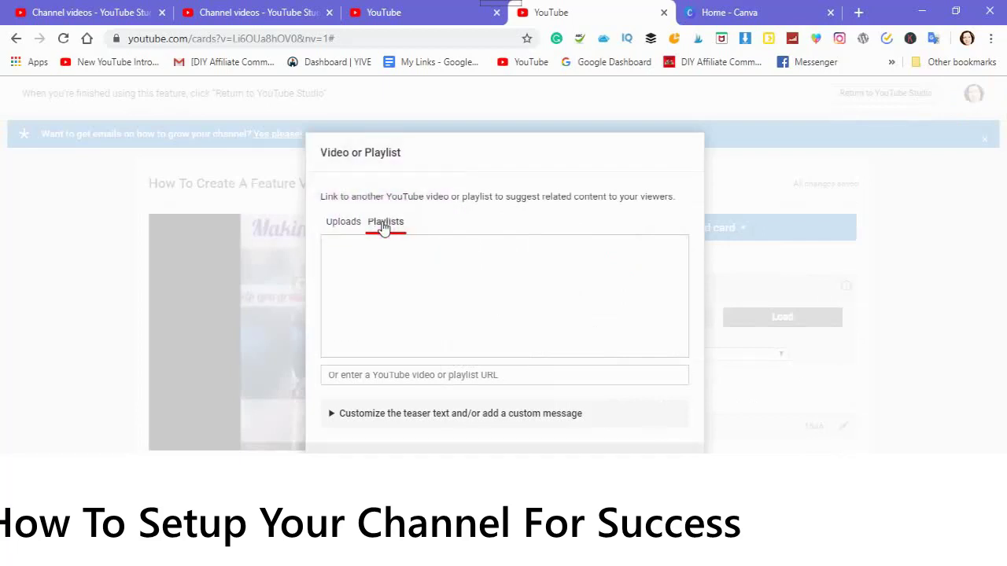
left_click(342, 226)
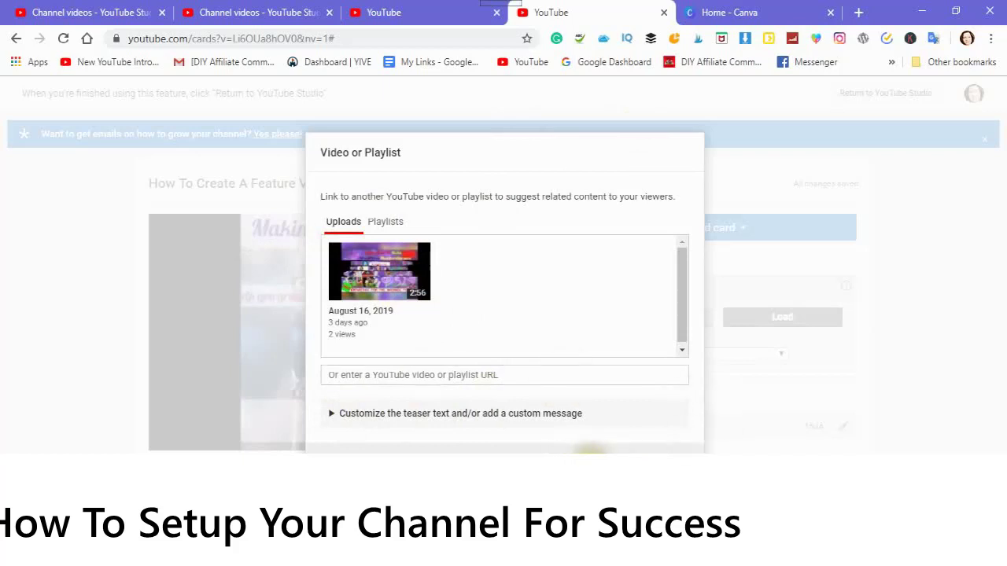
left_click(598, 437)
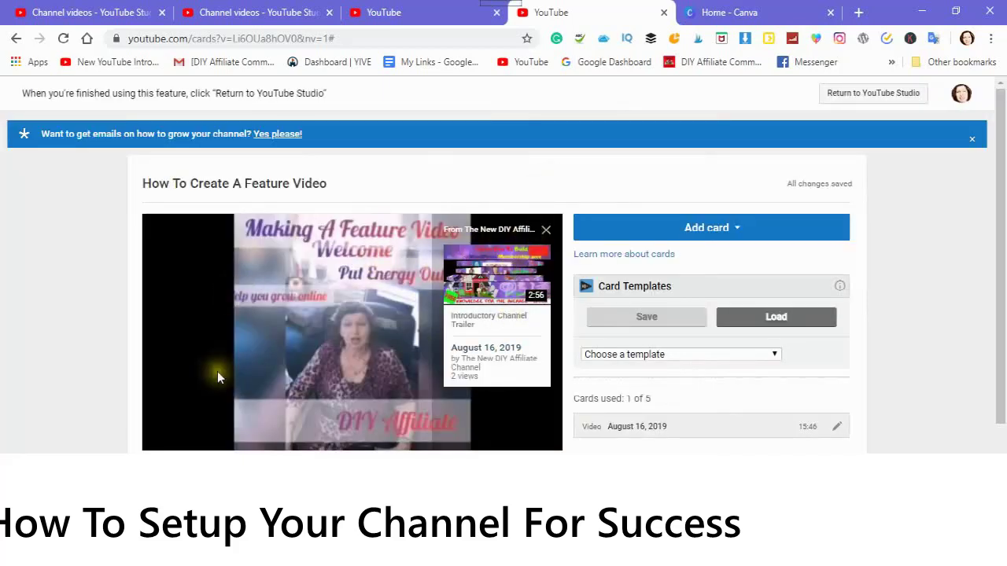
left_click(735, 230)
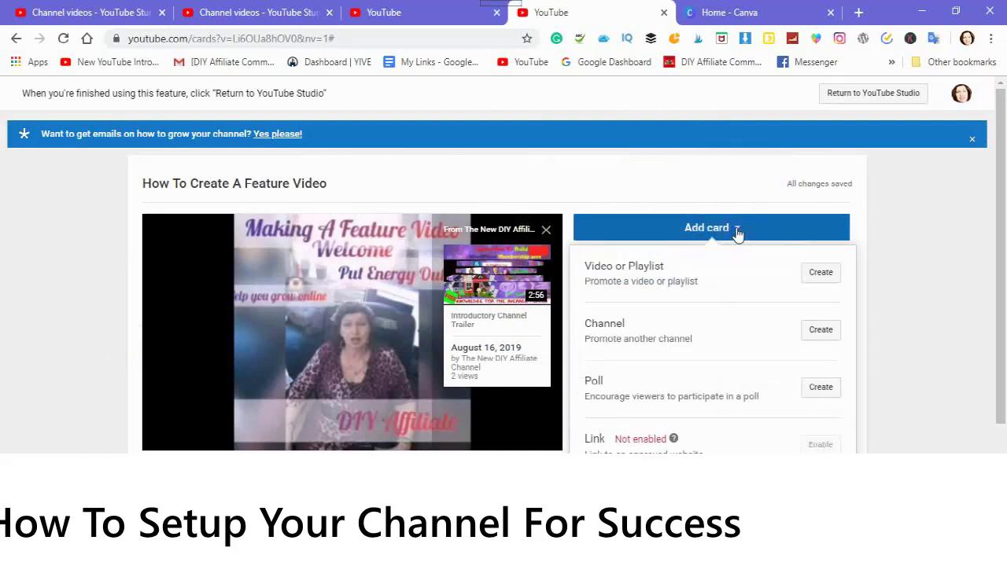
left_click(820, 331)
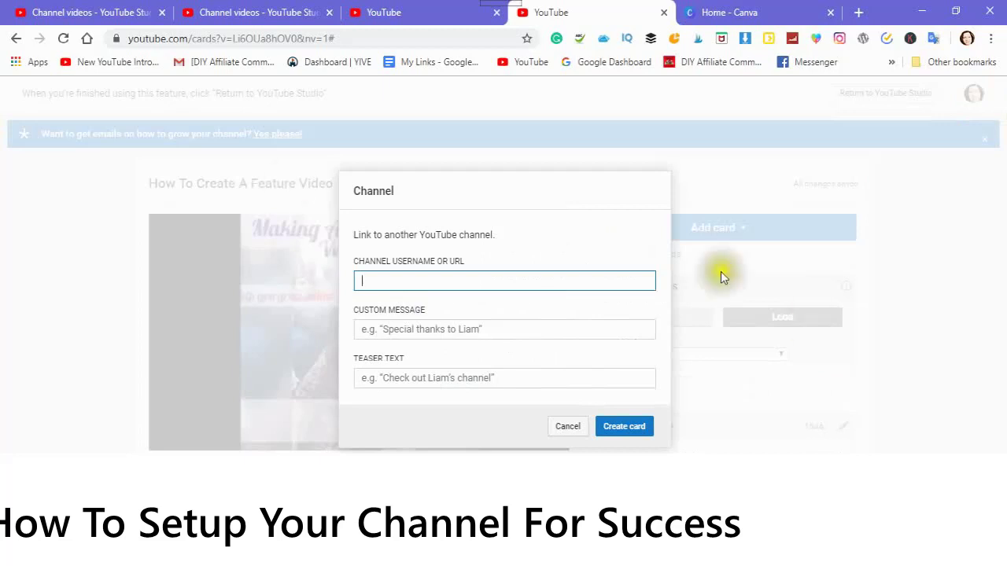
left_click(366, 288)
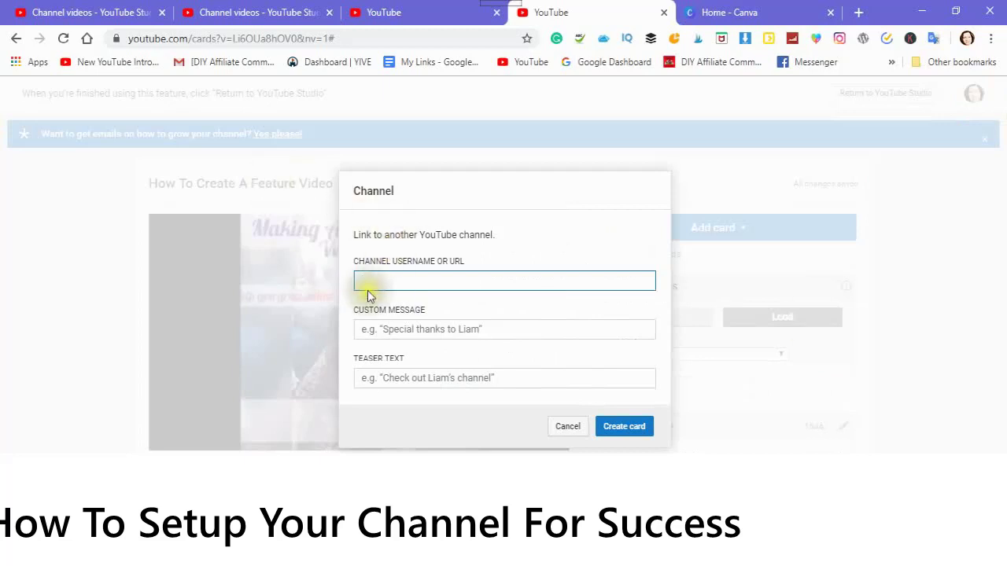
left_click(355, 280)
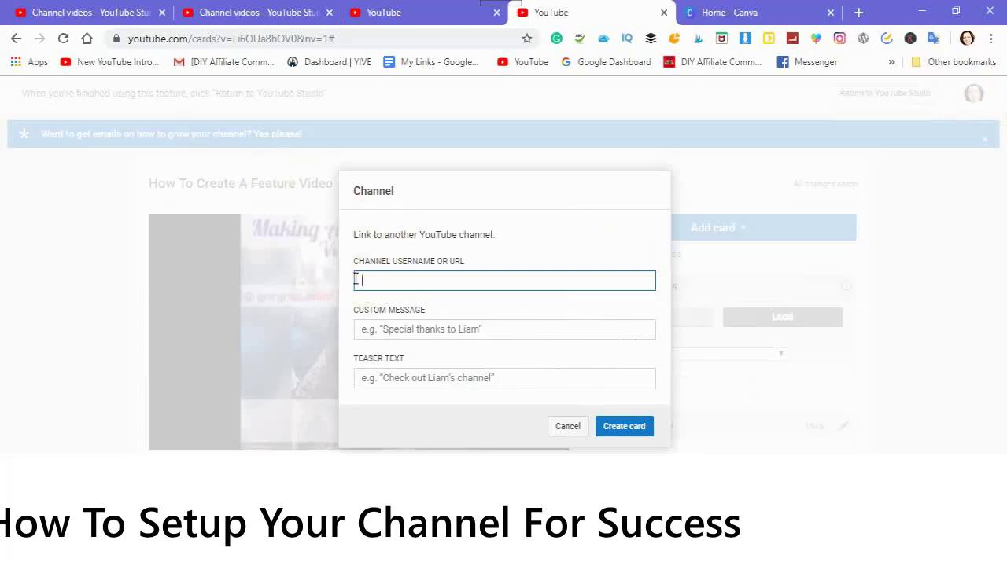
right_click(103, 64)
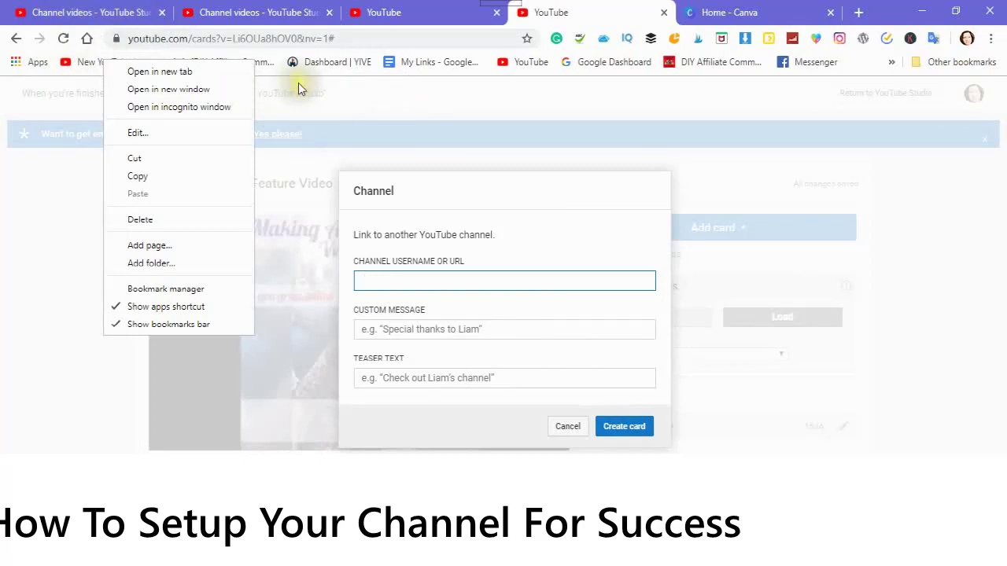
left_click(324, 116)
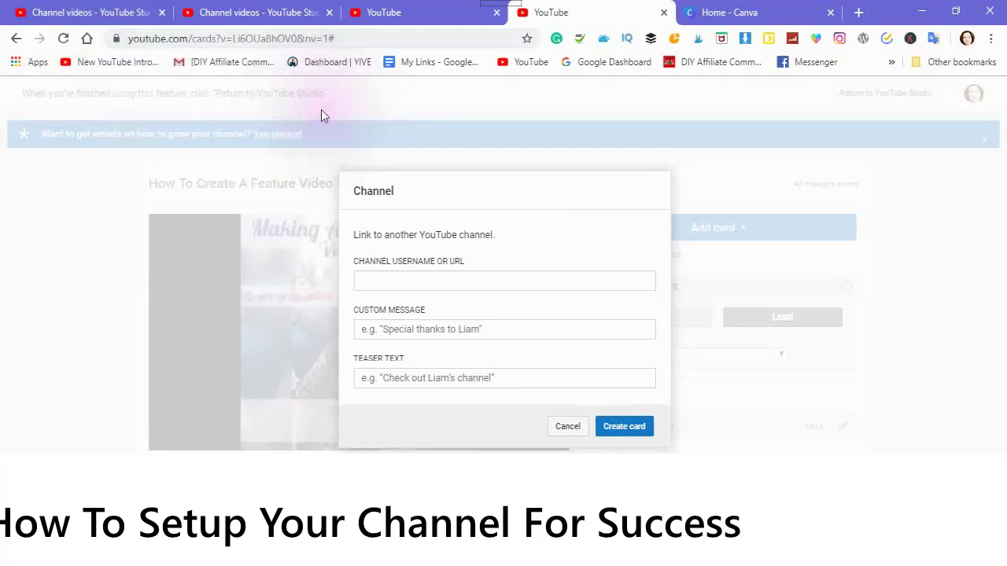
left_click(371, 277)
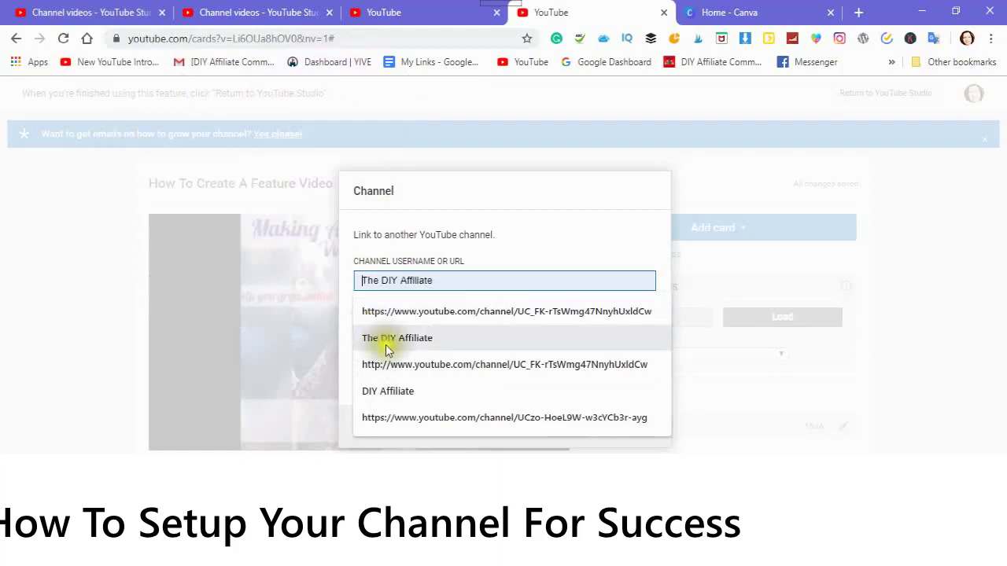
left_click(378, 421)
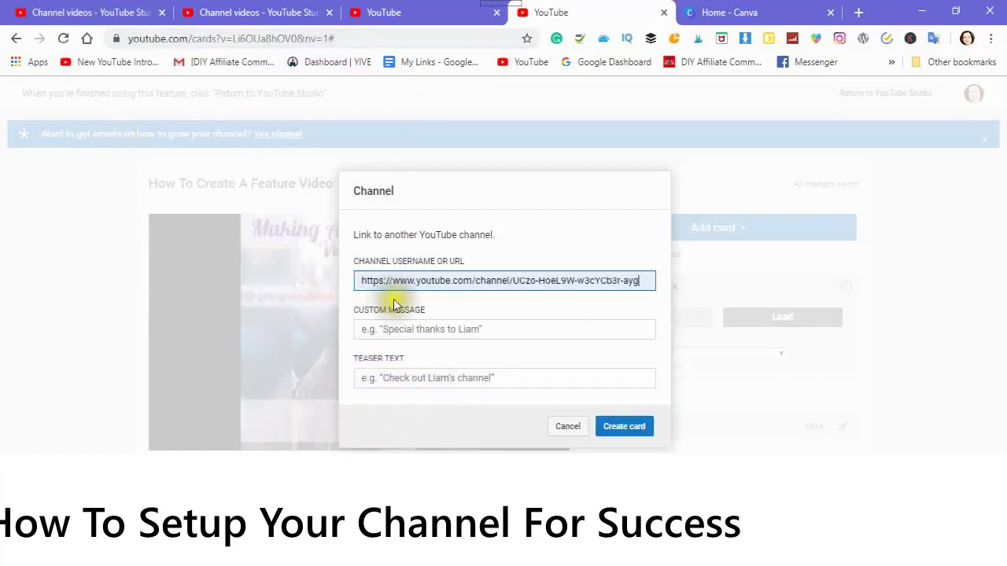
Create the channel card with custom message Learn All My Secrets and teaser text Learn a Well Kept Secret, placed at 3:36, and close its preview
left_click(490, 330)
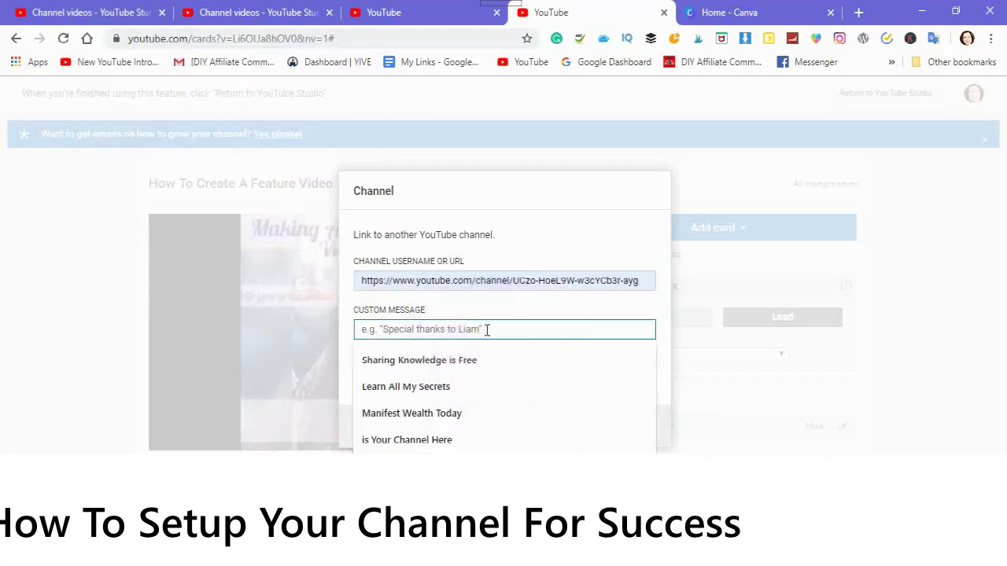
left_click(389, 388)
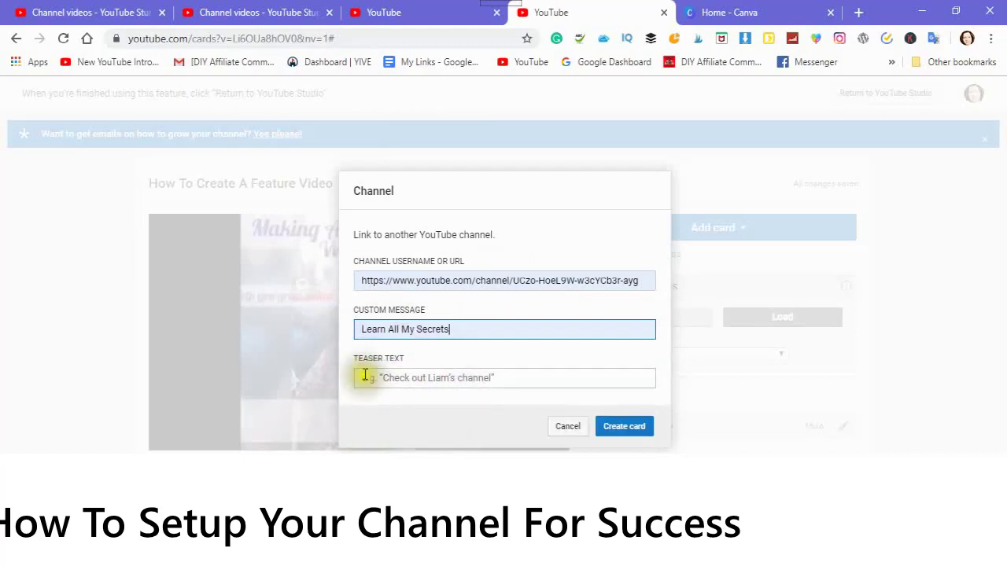
left_click(365, 377)
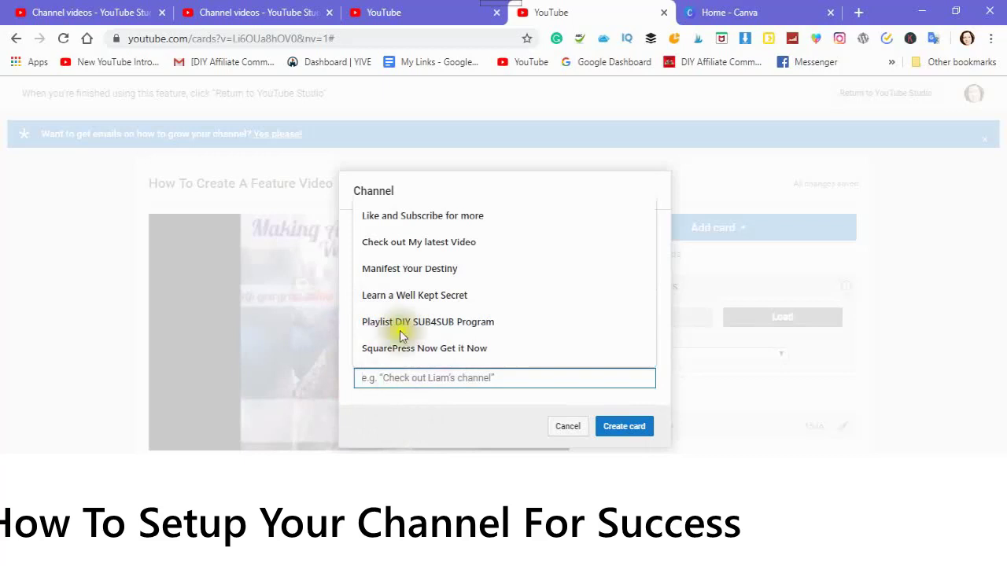
left_click(402, 295)
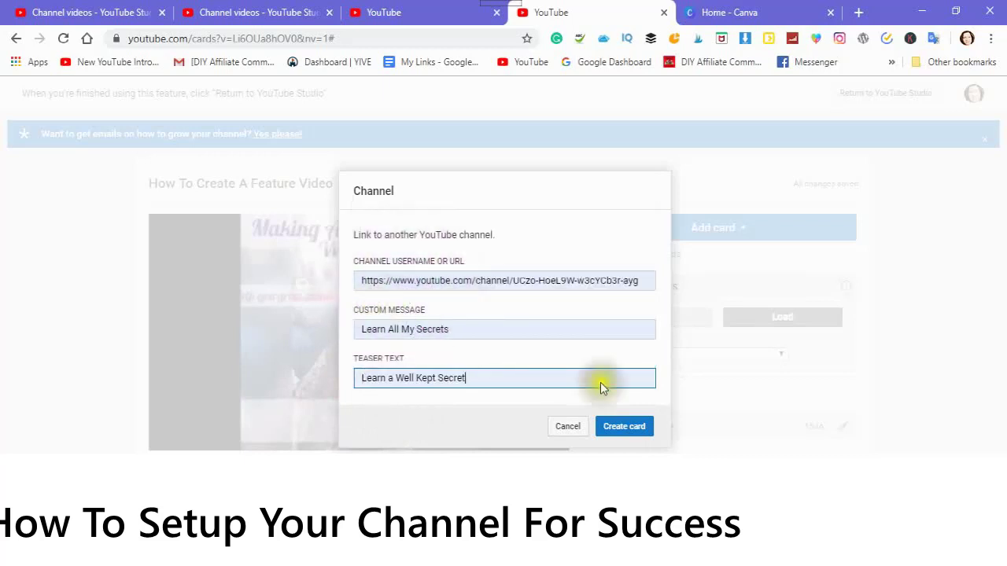
left_click(625, 431)
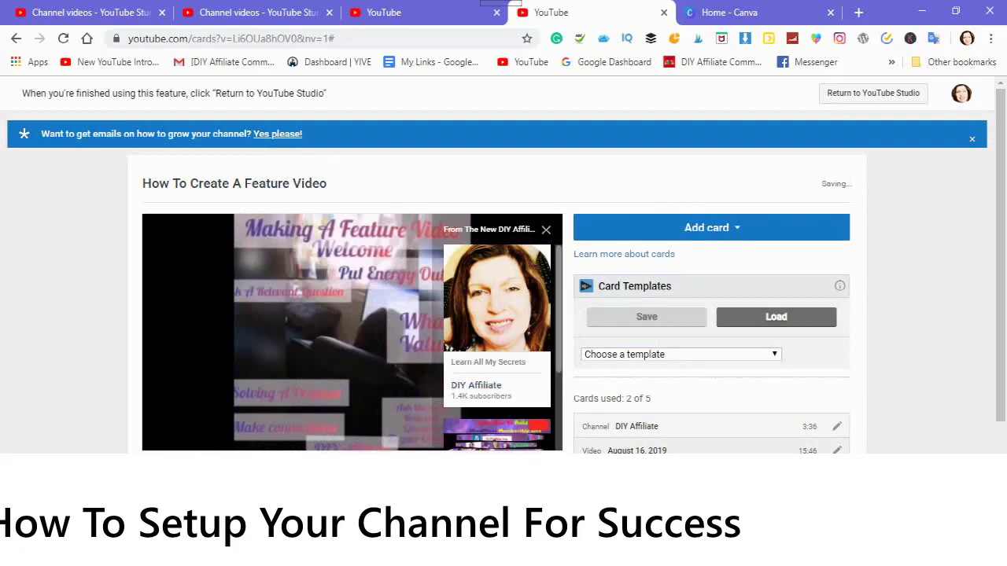
left_click(547, 230)
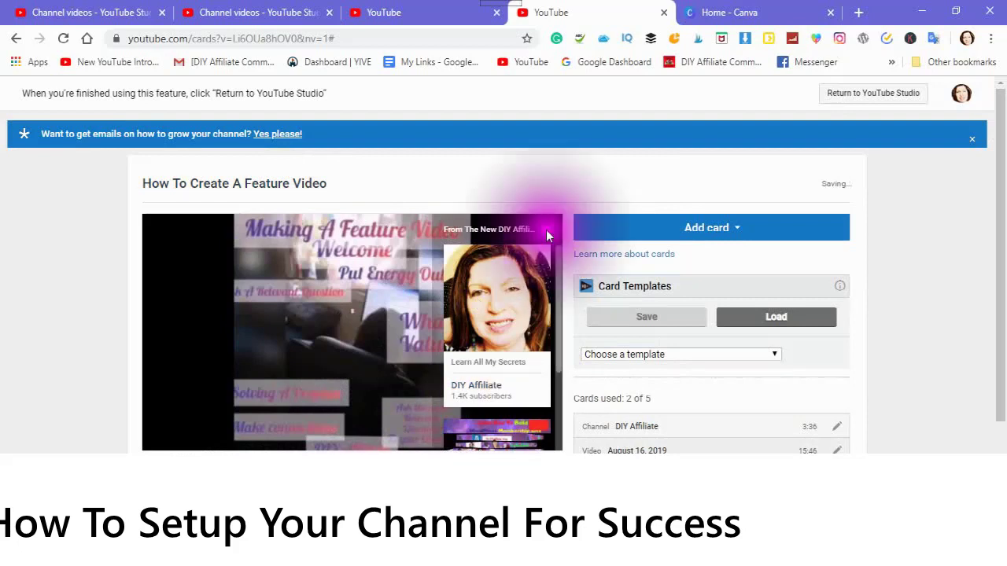
Place the August 16, 2019 video card at 13:25 and preview it together with the channel card in the player
left_click(547, 232)
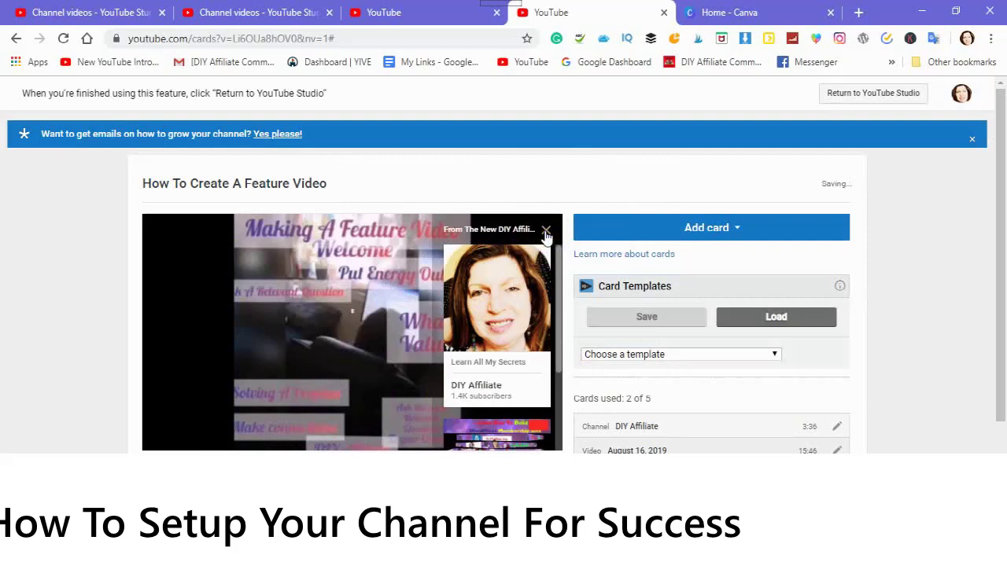
left_click(547, 234)
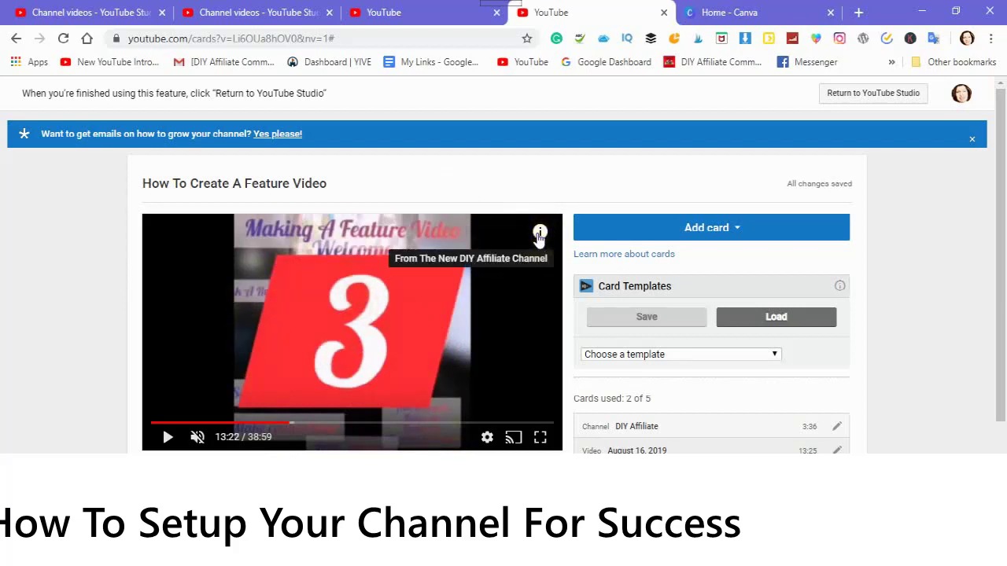
left_click(540, 234)
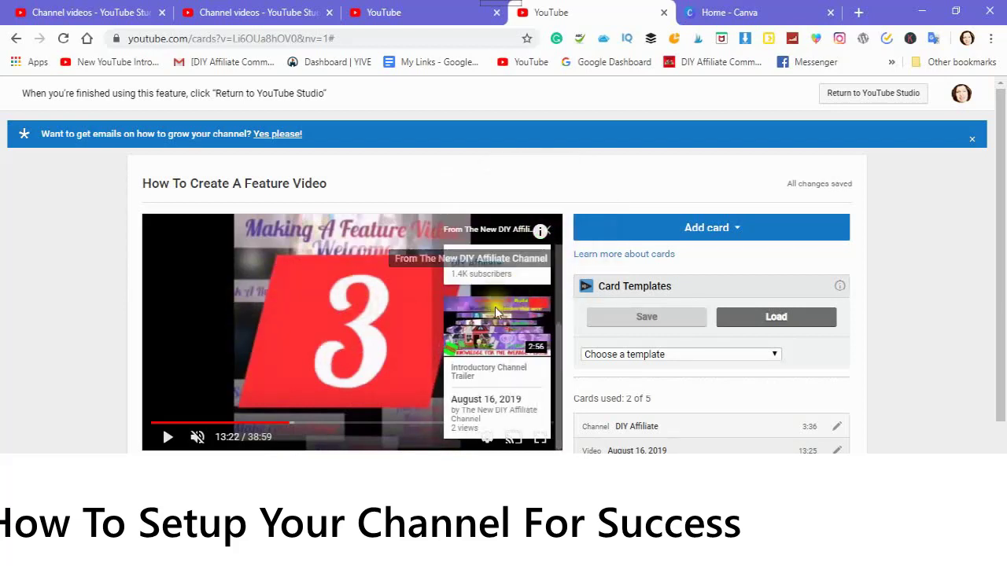
scroll(481, 338, "up", 2)
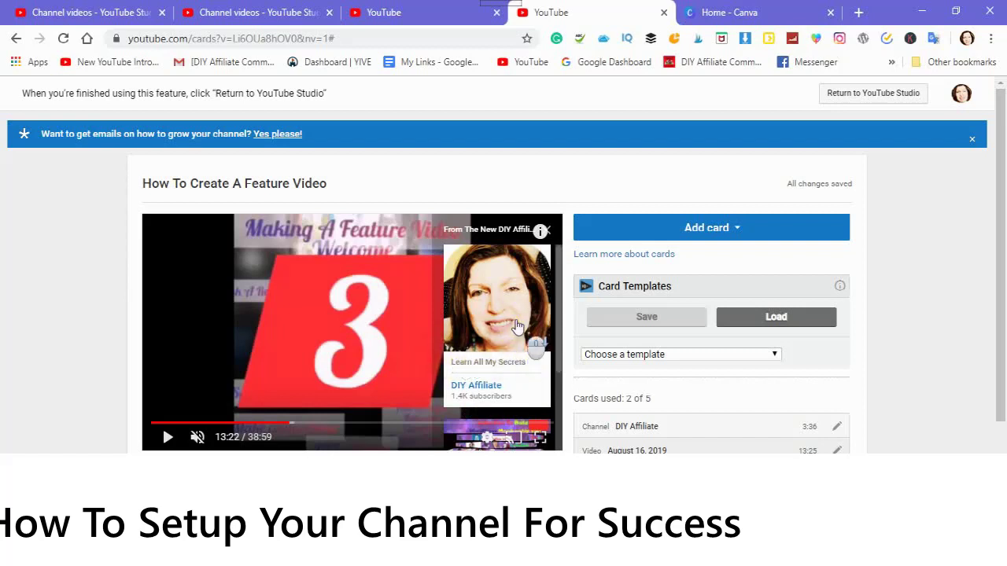
left_click(492, 400)
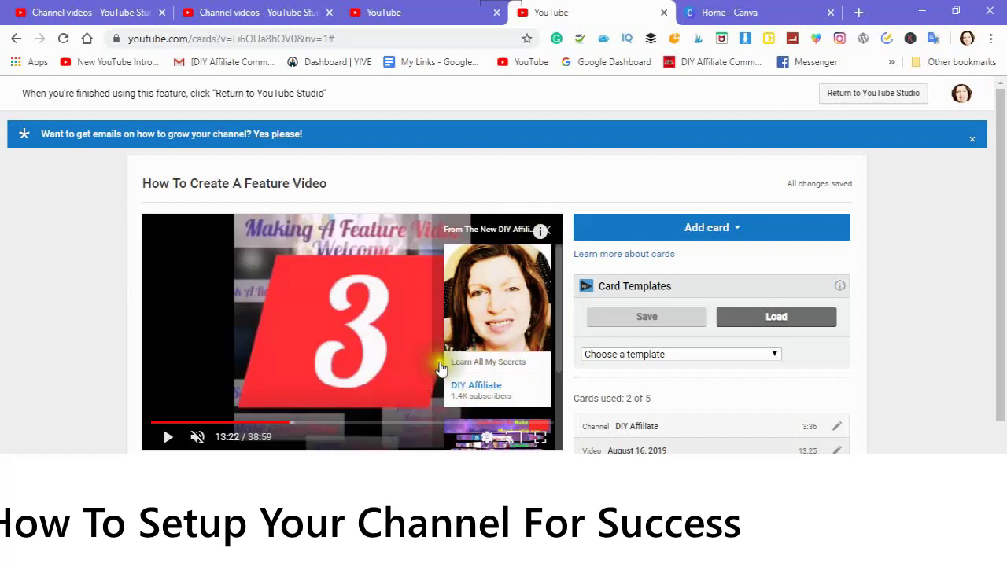
scroll(504, 378, "down", 3)
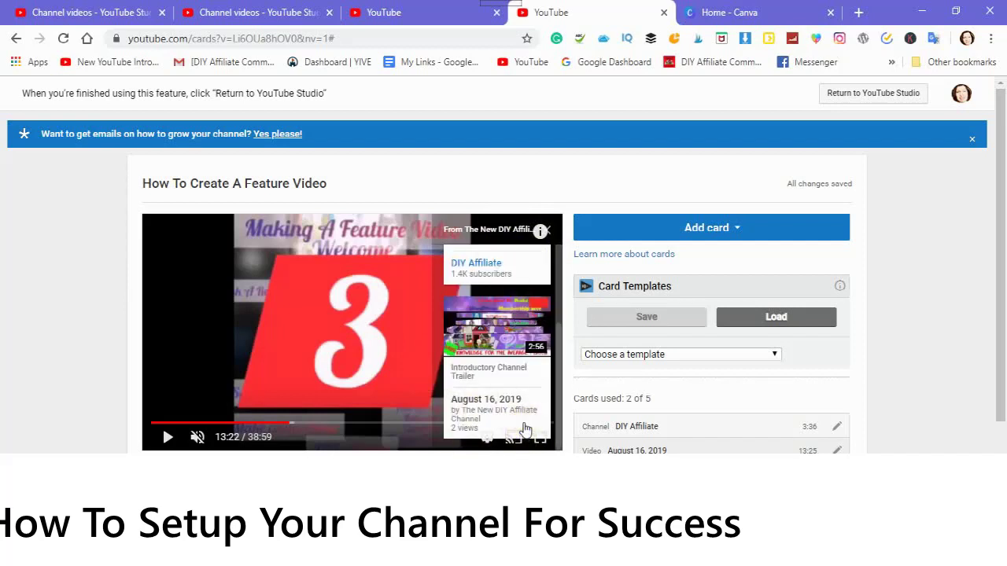
Fill in a Poll card asking What Can I Help You With, with choices Youtube, Wordpress, facebook, Pinterest and YouTube Studio Beta
left_click(736, 232)
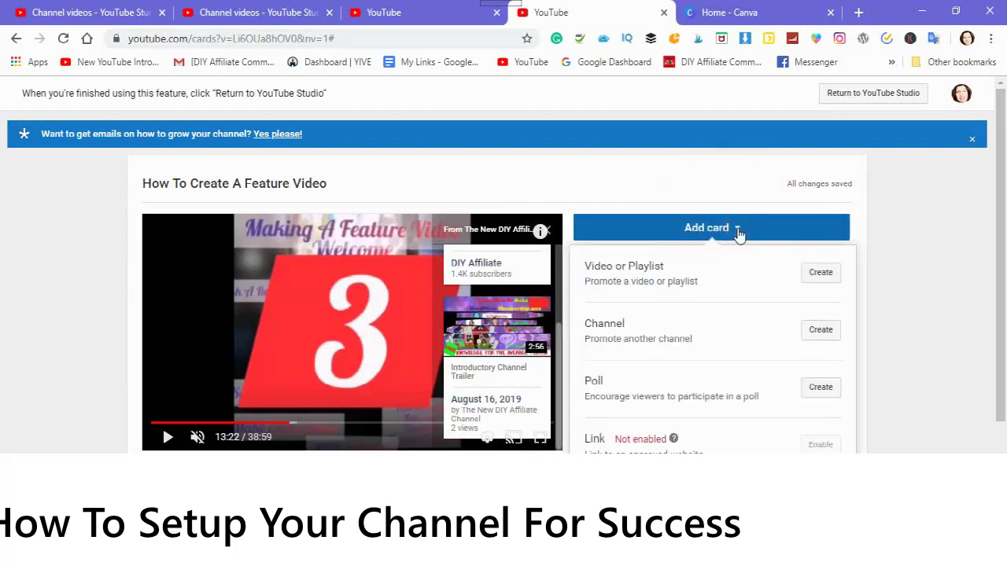
left_click(820, 388)
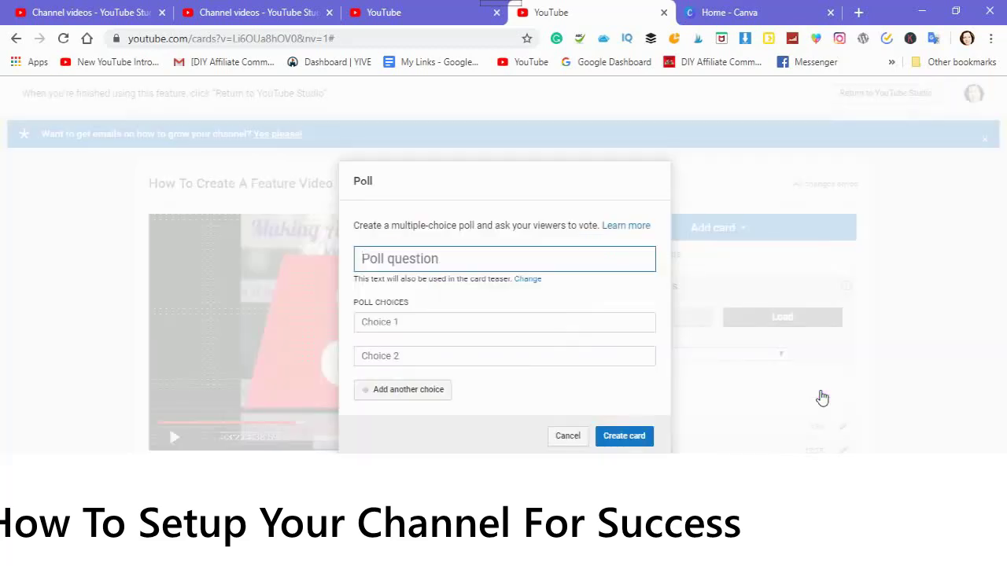
left_click(441, 254)
left_click(445, 258)
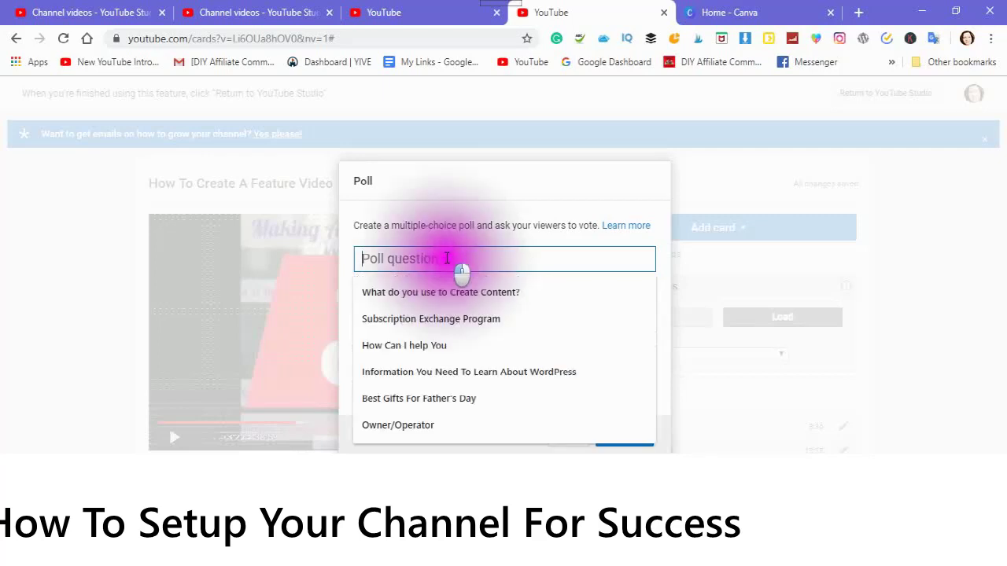
left_click(408, 285)
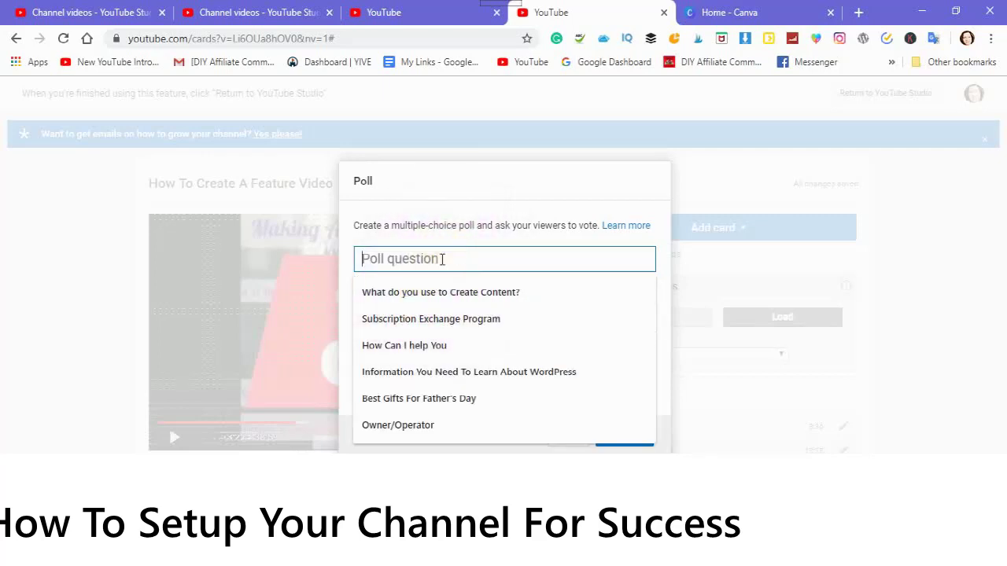
type("What")
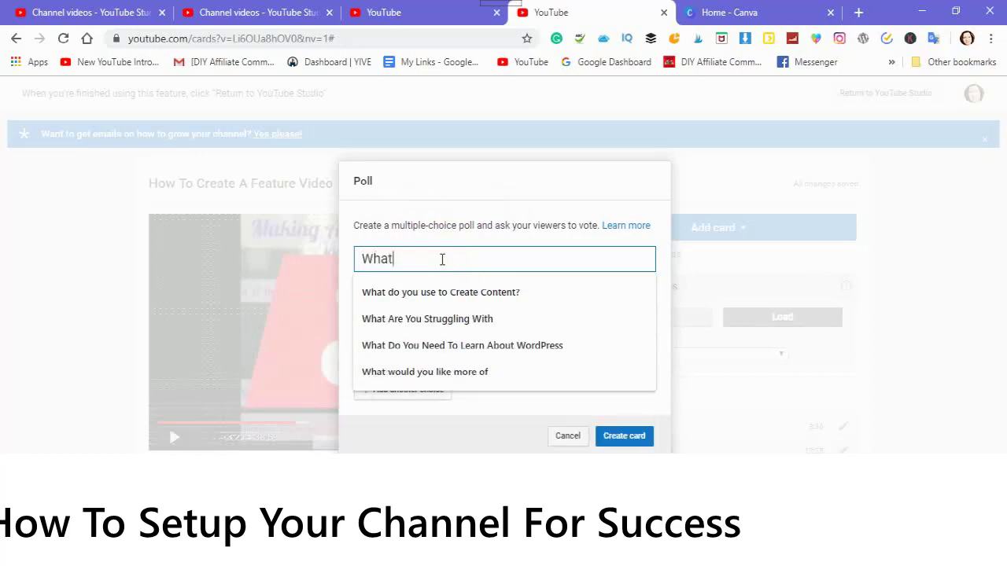
type(" a")
key("BackSpace")
type("dO")
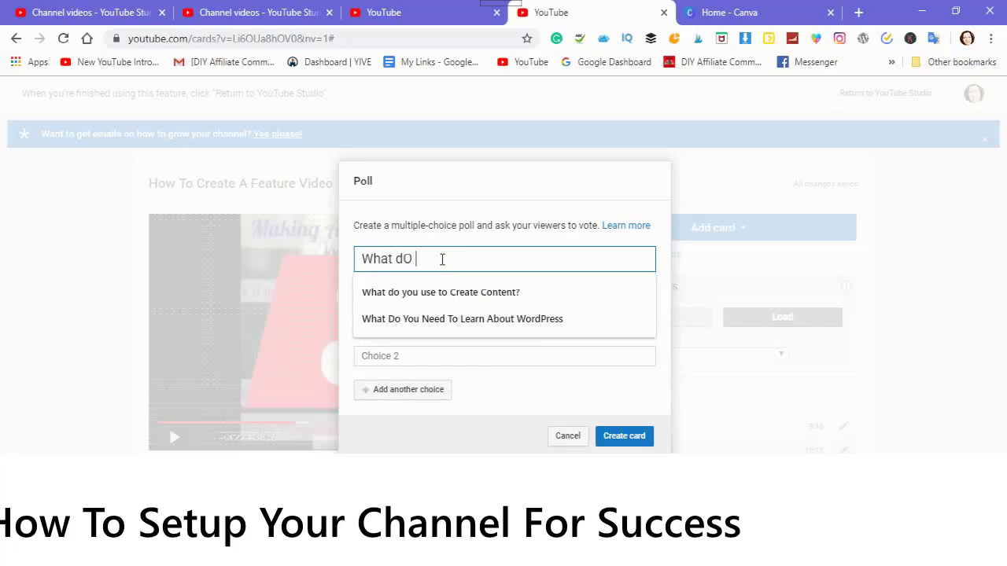
key("BackSpace")
key("BackSpace")
key("BackSpace")
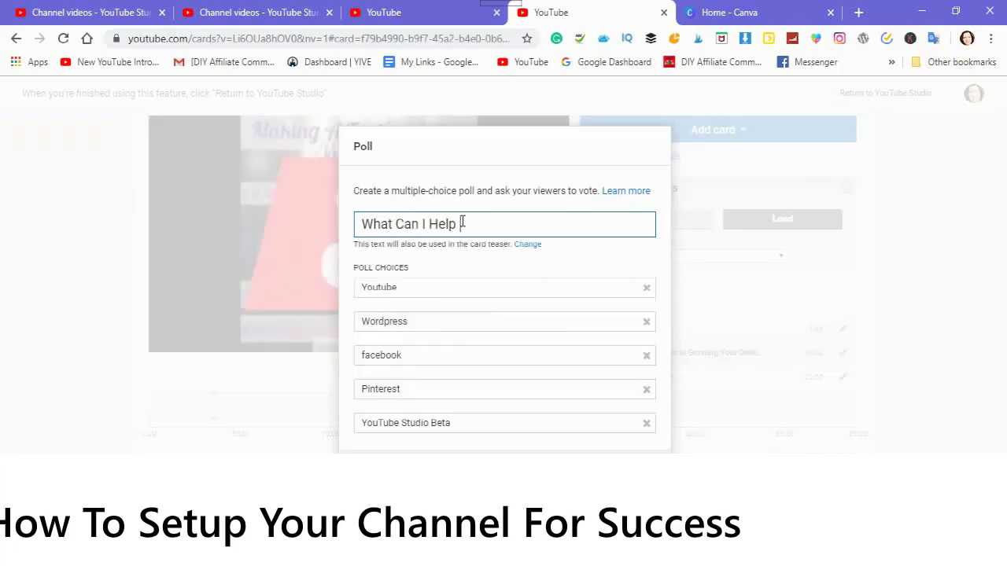
type("You With")
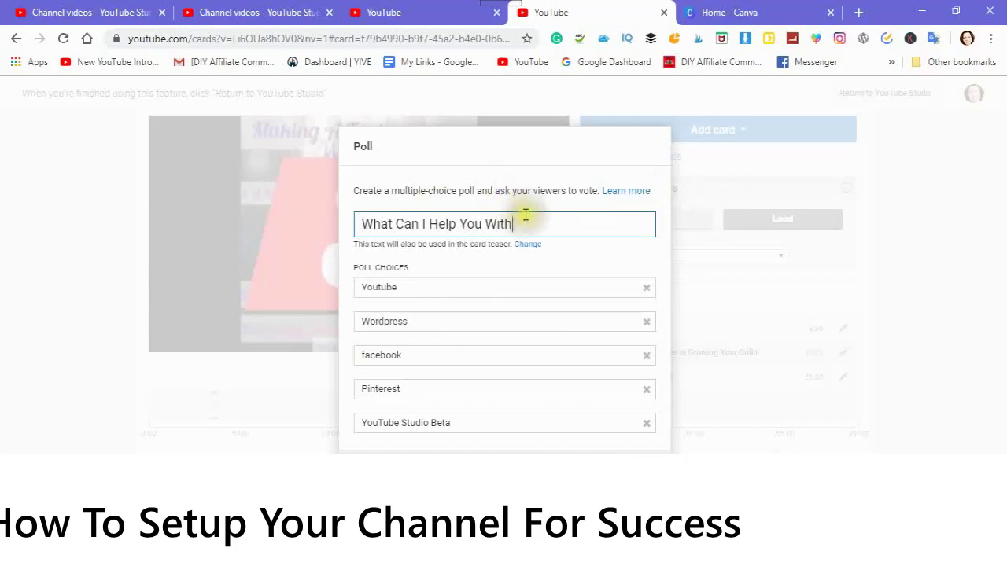
Copy the poll question and open it in Google Translate through the browser extension
left_click_drag(526, 230, 338, 213)
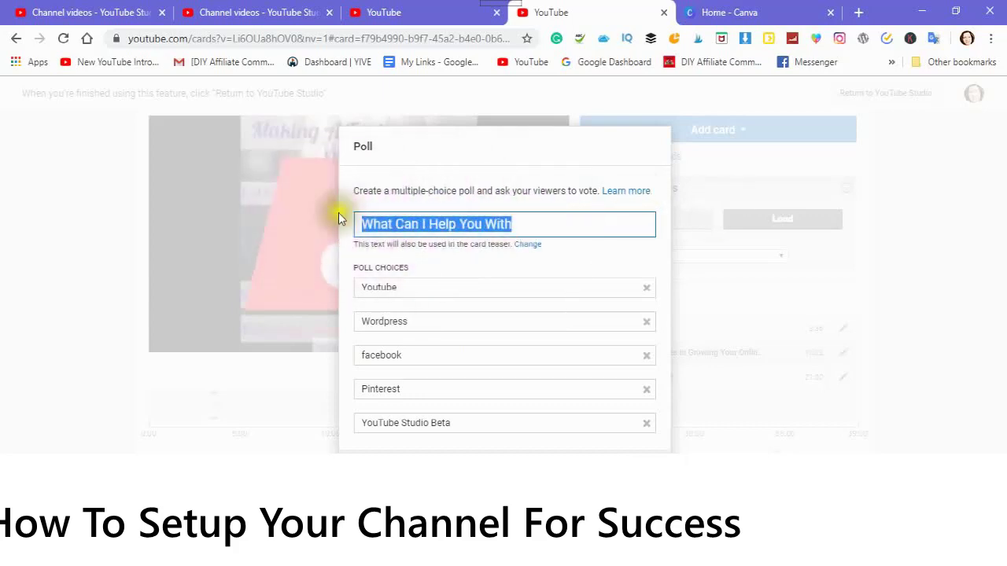
right_click(399, 223)
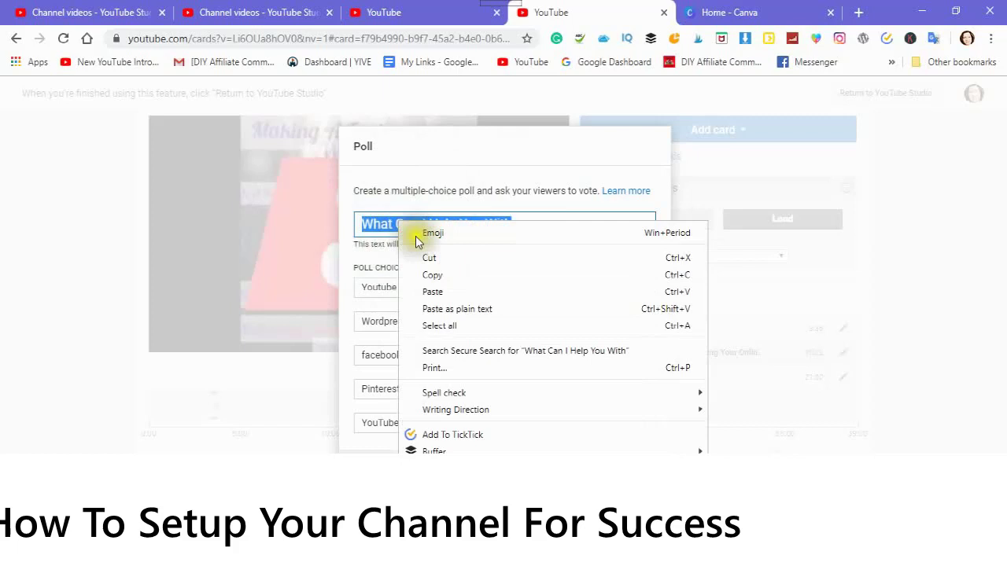
left_click(431, 275)
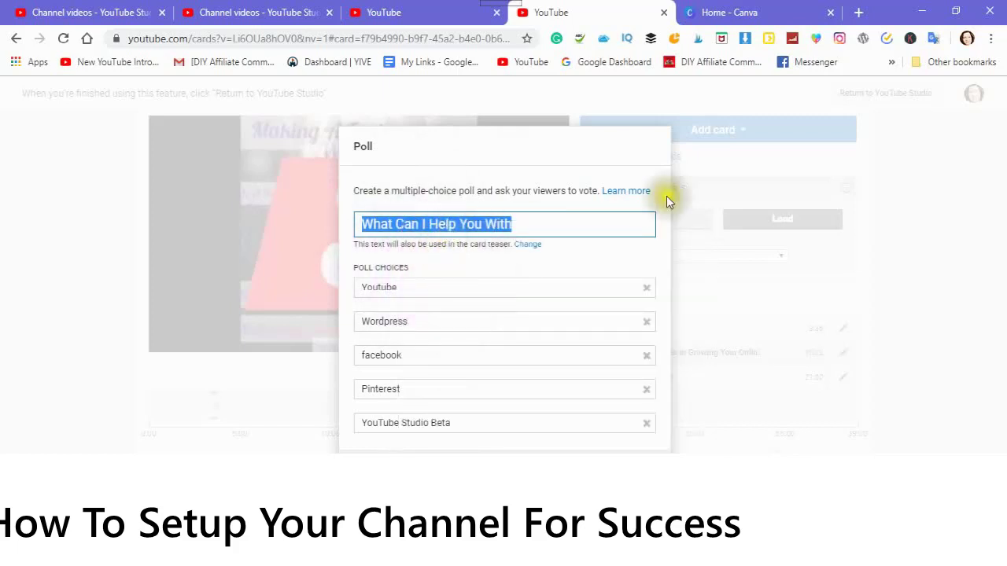
left_click(934, 42)
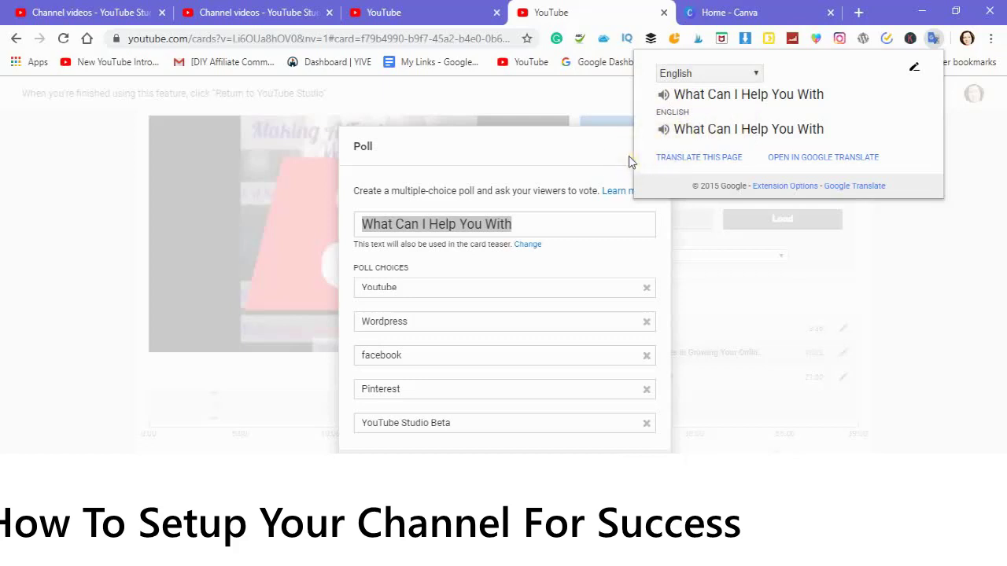
left_click(814, 160)
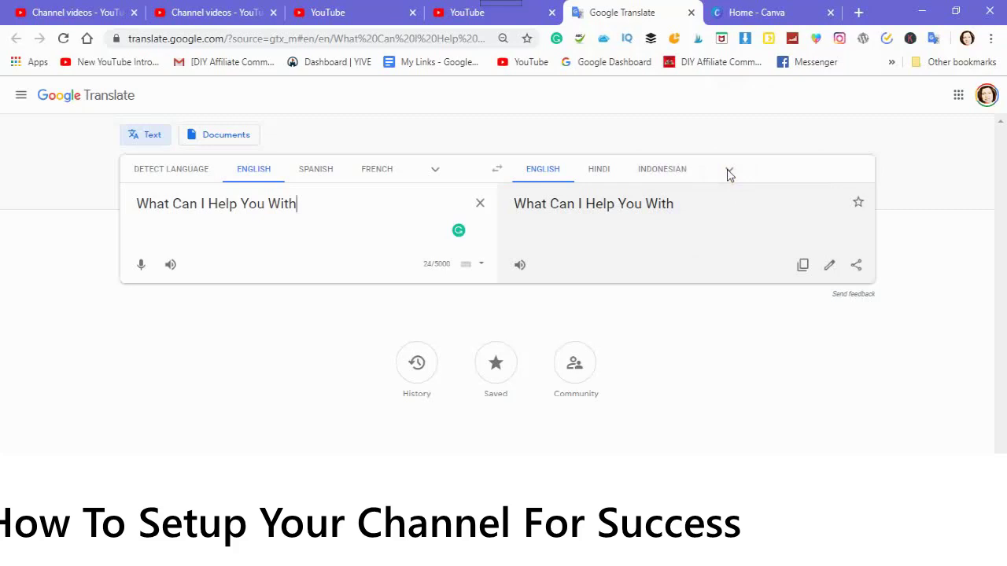
Translate What Can I Help You With from English to Hindi, star the translation and copy it
left_click(729, 173)
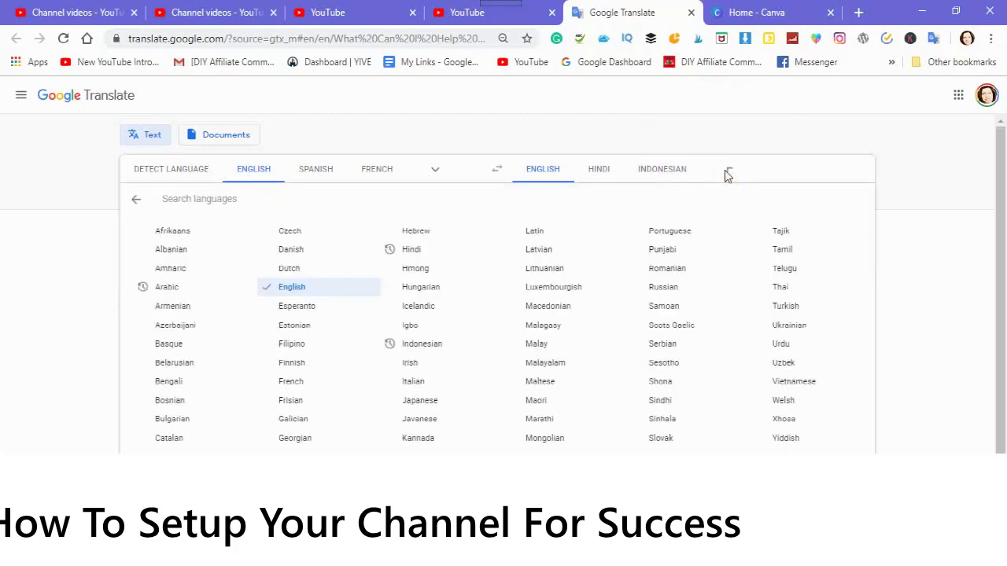
left_click(406, 256)
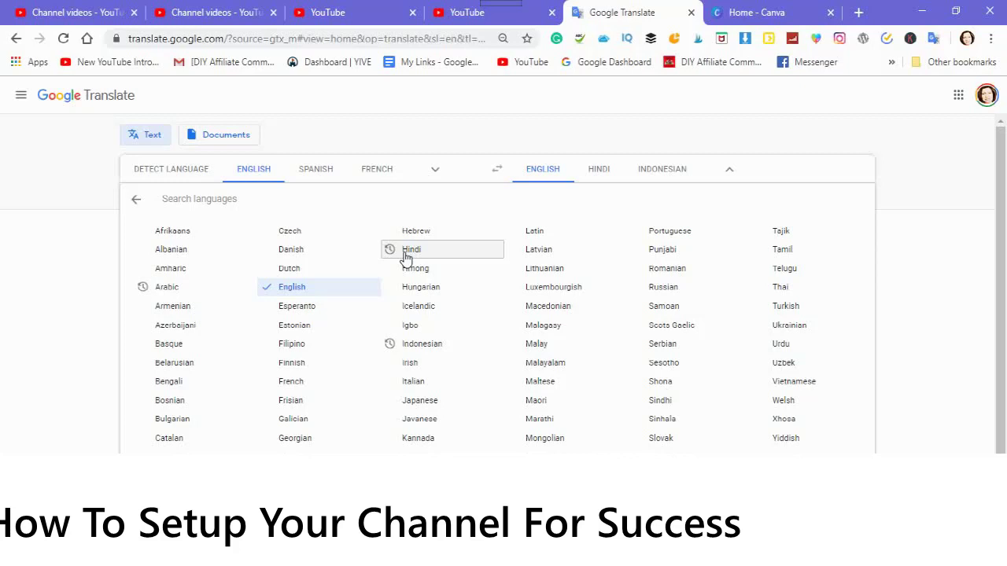
left_click(406, 256)
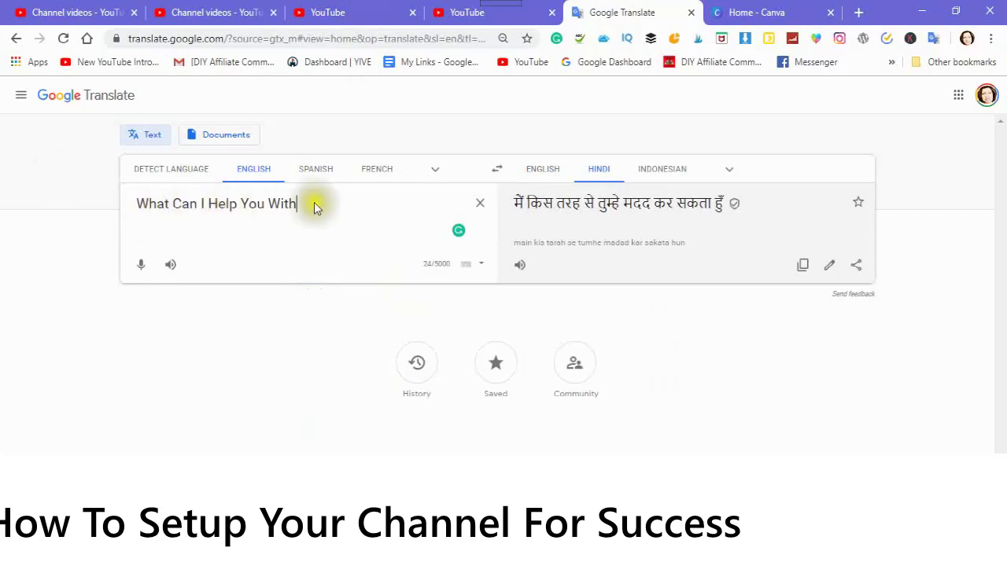
left_click(861, 202)
left_click(860, 202)
left_click(802, 268)
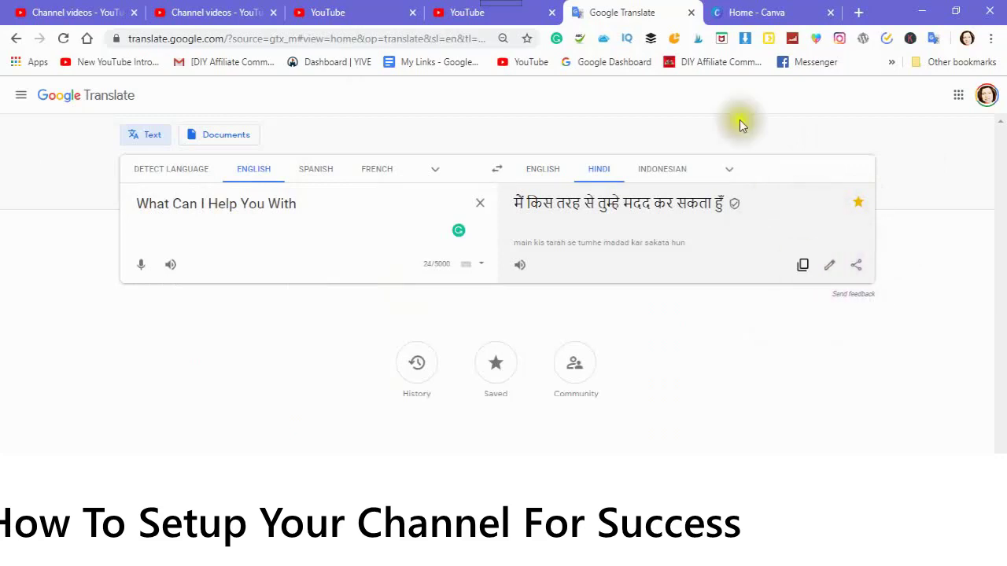
Return to the poll card on YouTube and replace its question with the copied Hindi translation
left_click(209, 17)
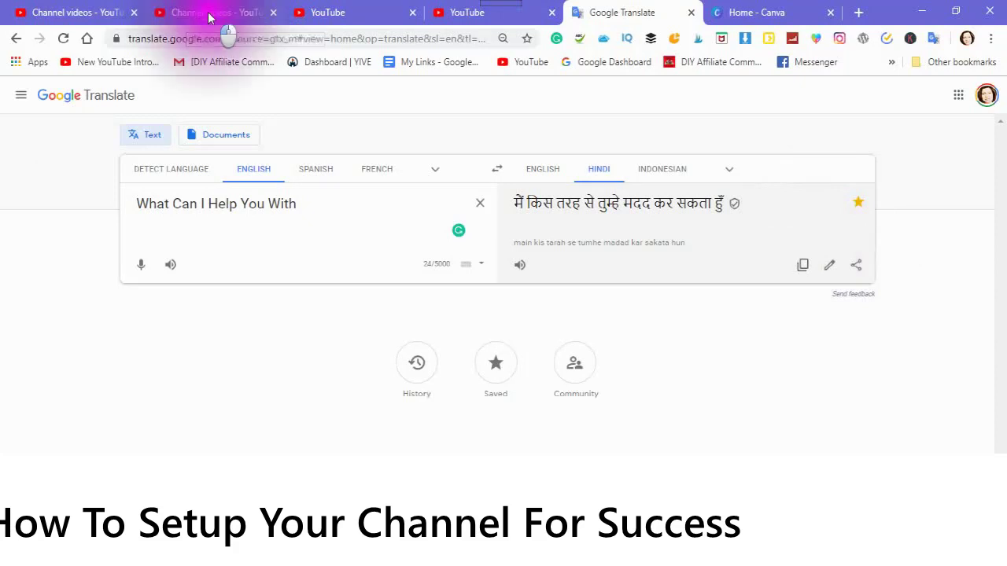
left_click(209, 15)
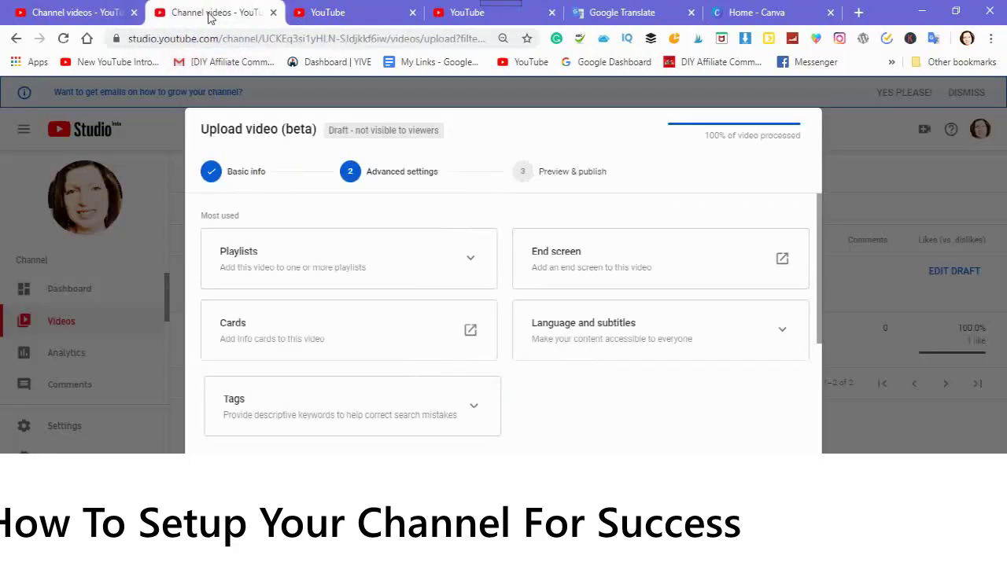
left_click(467, 9)
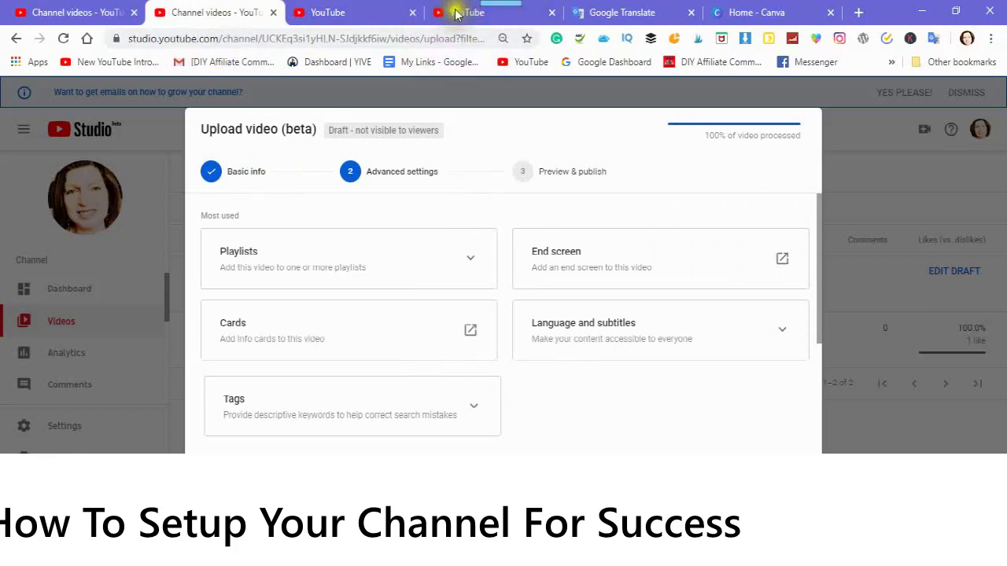
left_click(454, 13)
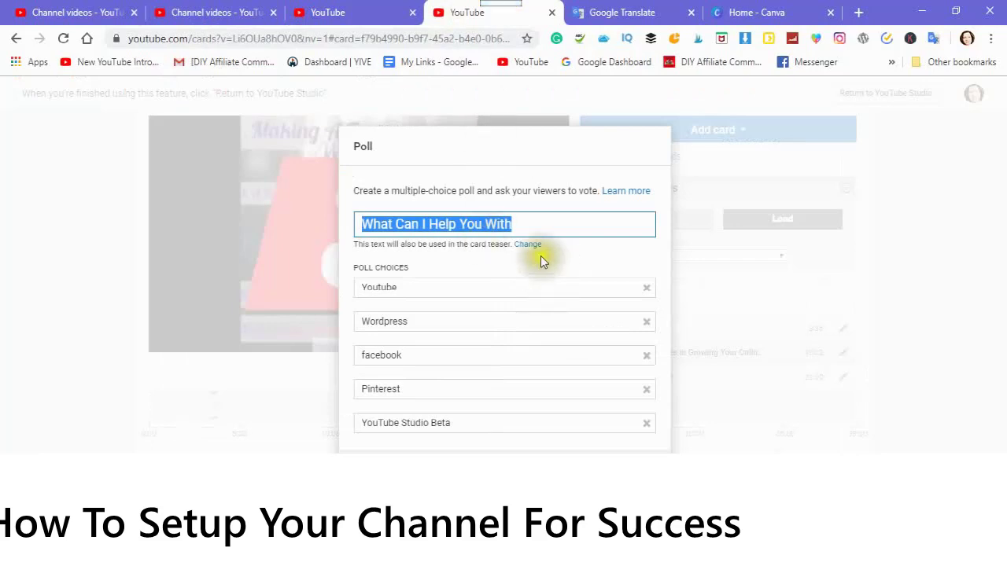
left_click_drag(513, 222, 375, 224)
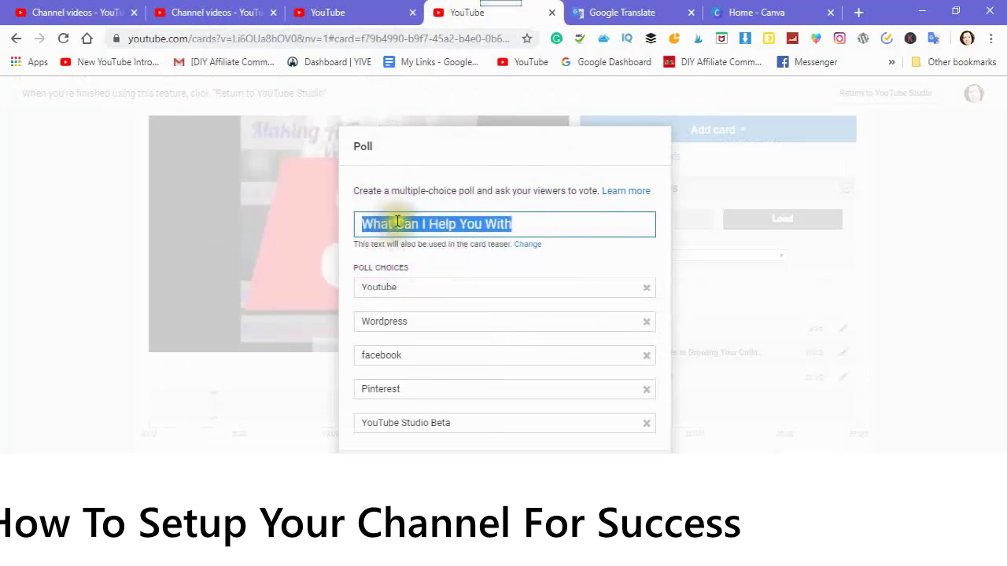
right_click(374, 227)
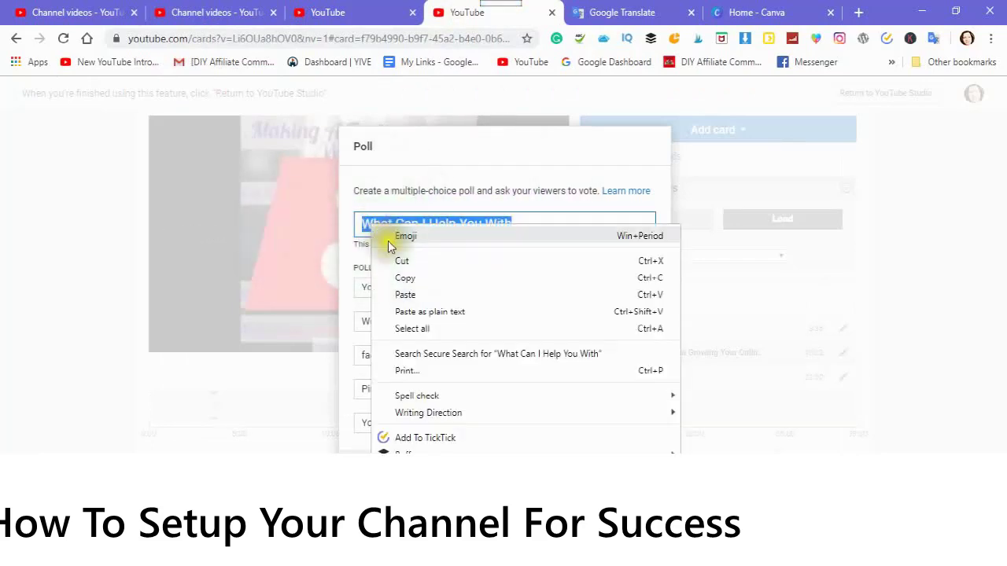
left_click(399, 293)
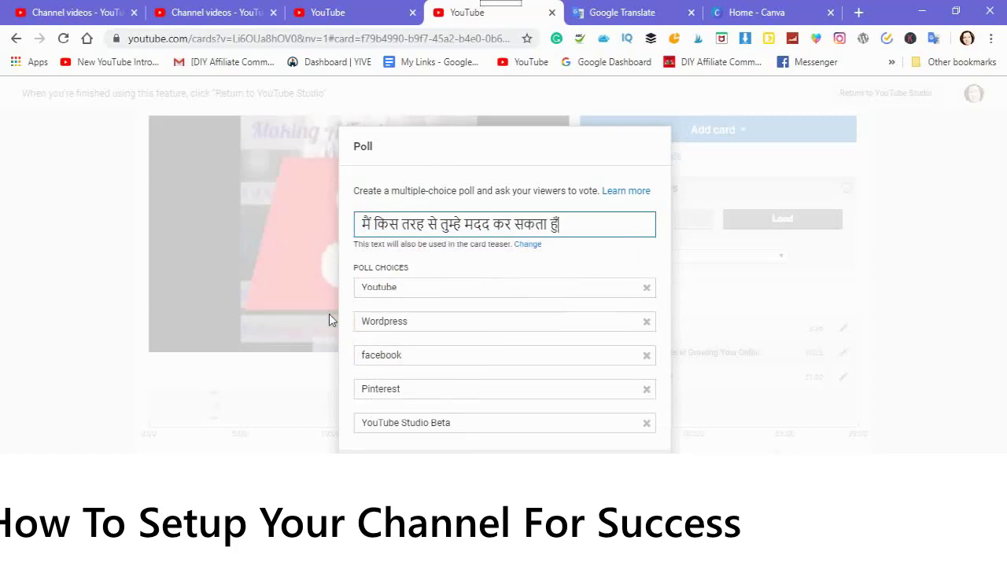
Try to translate the YouTube poll card page with the Google Translate browser extension
left_click(933, 39)
left_click(696, 105)
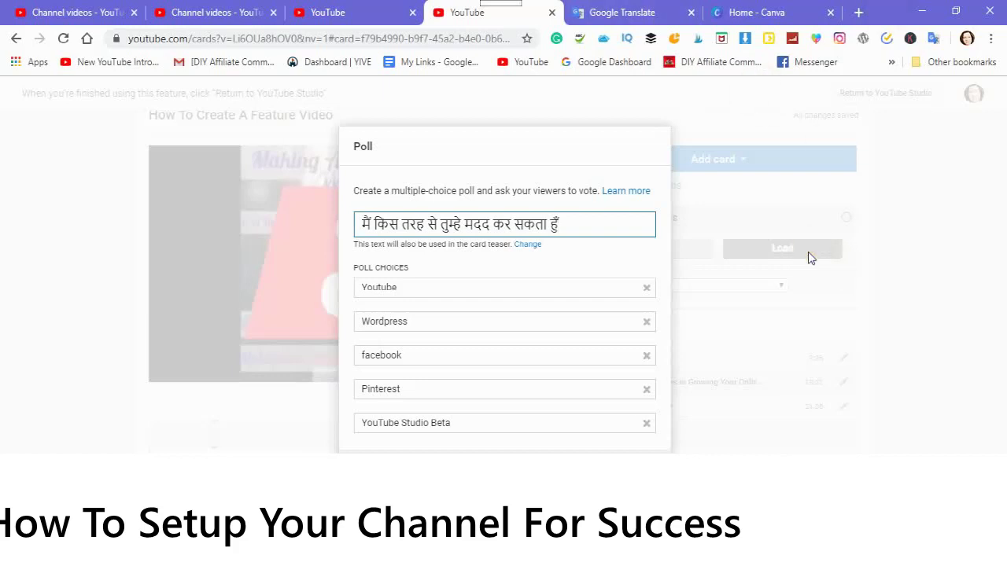
left_click(934, 39)
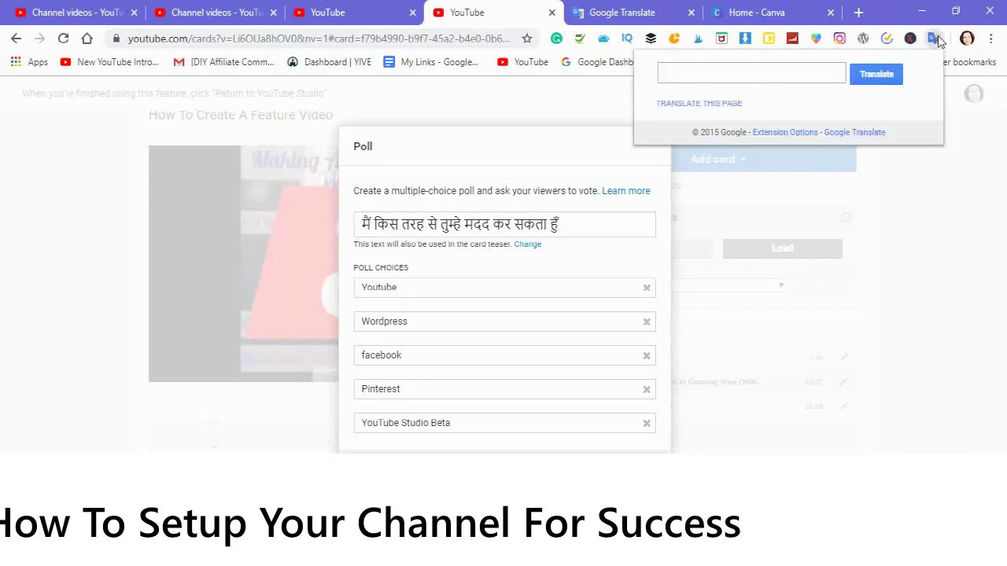
left_click(682, 108)
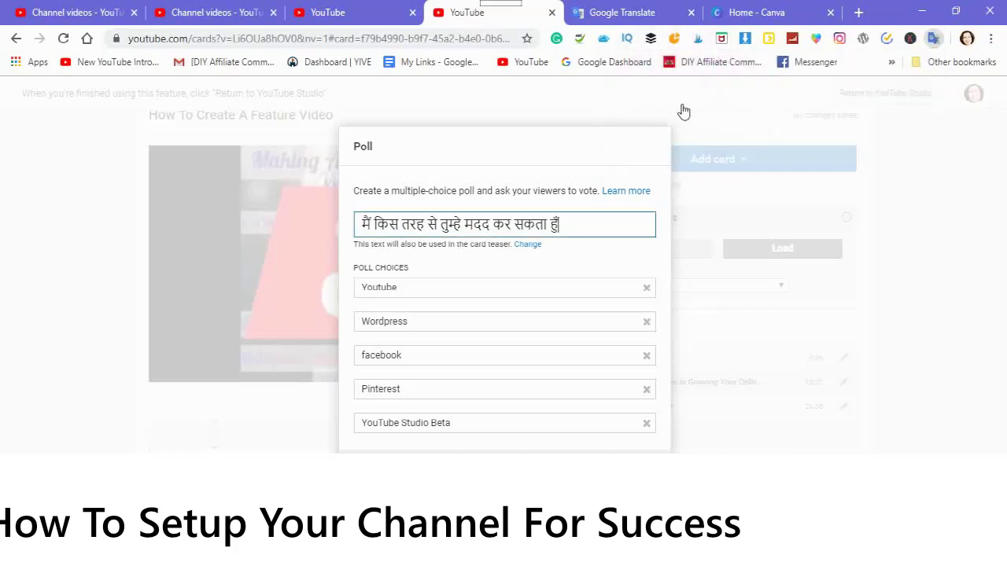
left_click(818, 196)
left_click(797, 222)
left_click(827, 155)
left_click(860, 194)
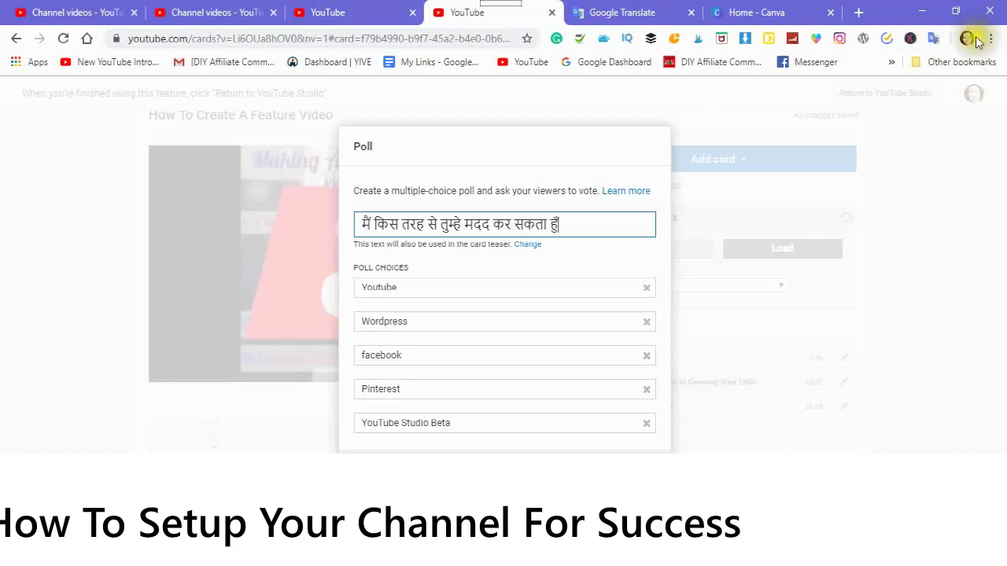
left_click(933, 40)
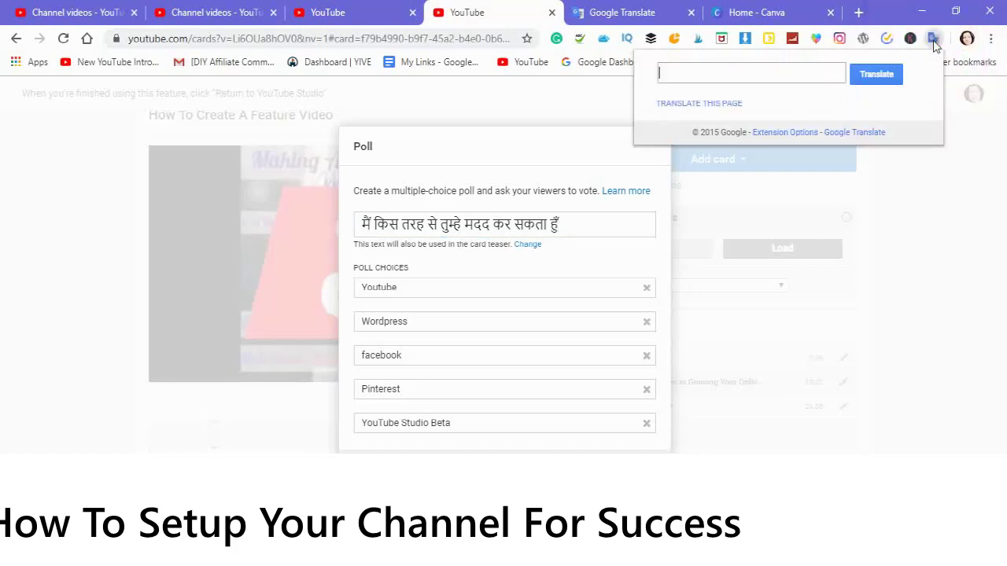
left_click(677, 106)
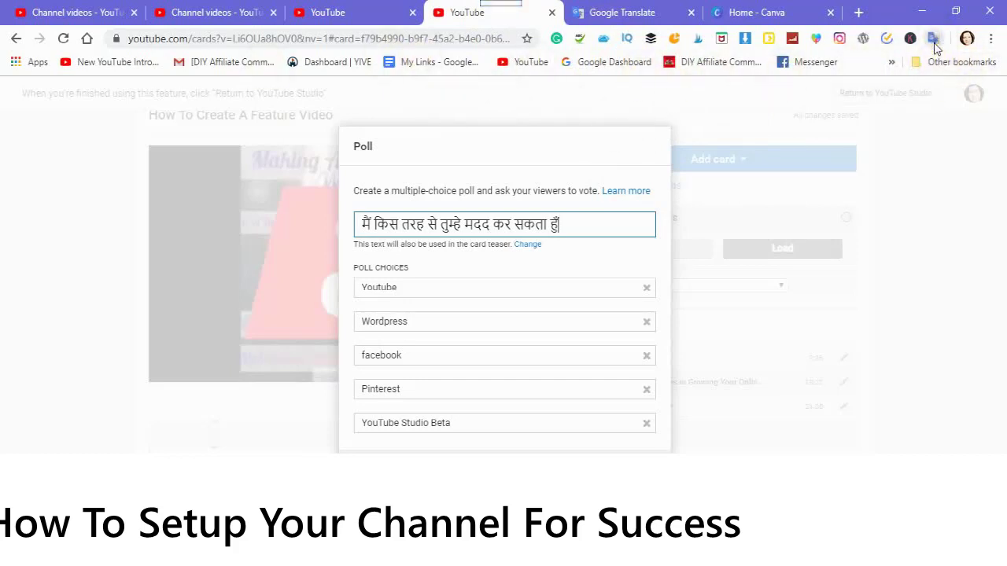
Switch to the untitled Google Docs document, restore its window down beside Google Translate and go to the keyword list at its end
key("alt+Tab")
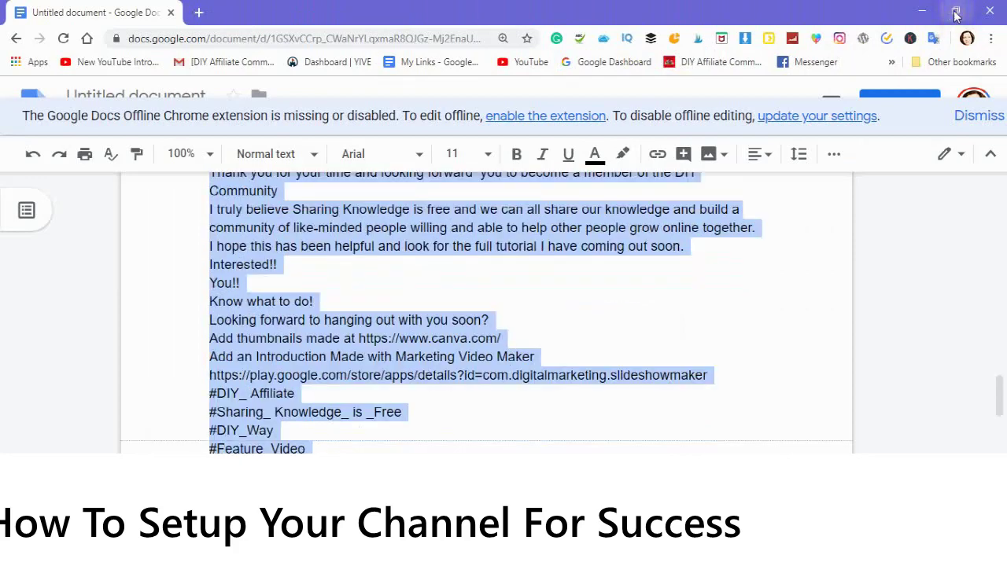
left_click(957, 10)
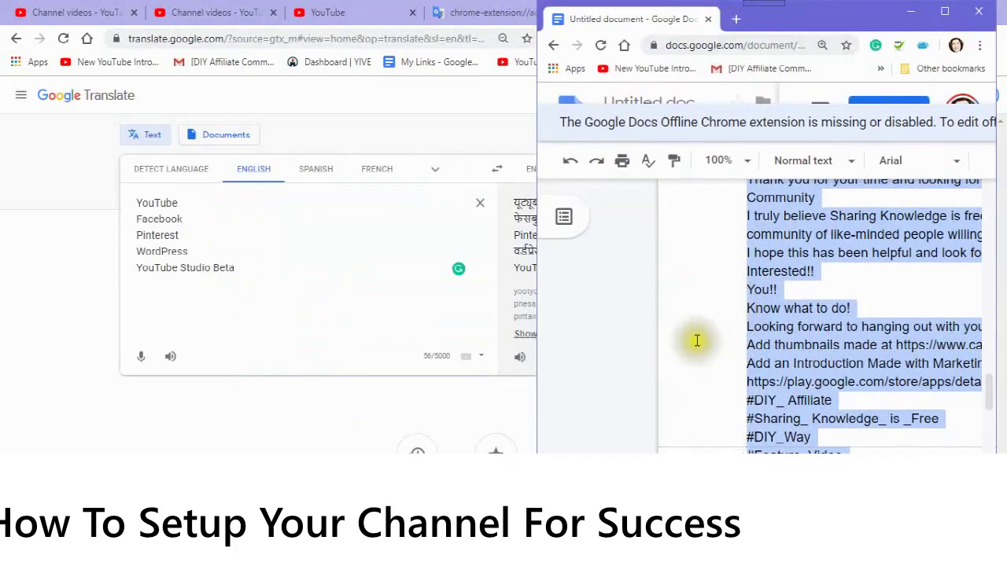
scroll(733, 432, "down", 5)
scroll(668, 338, "down", 5)
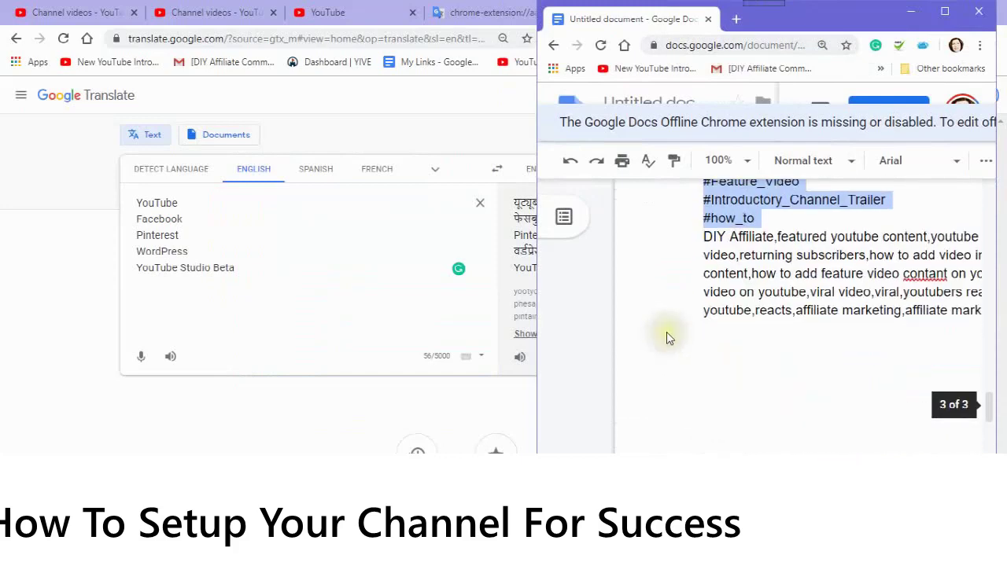
scroll(688, 268, "up", 2)
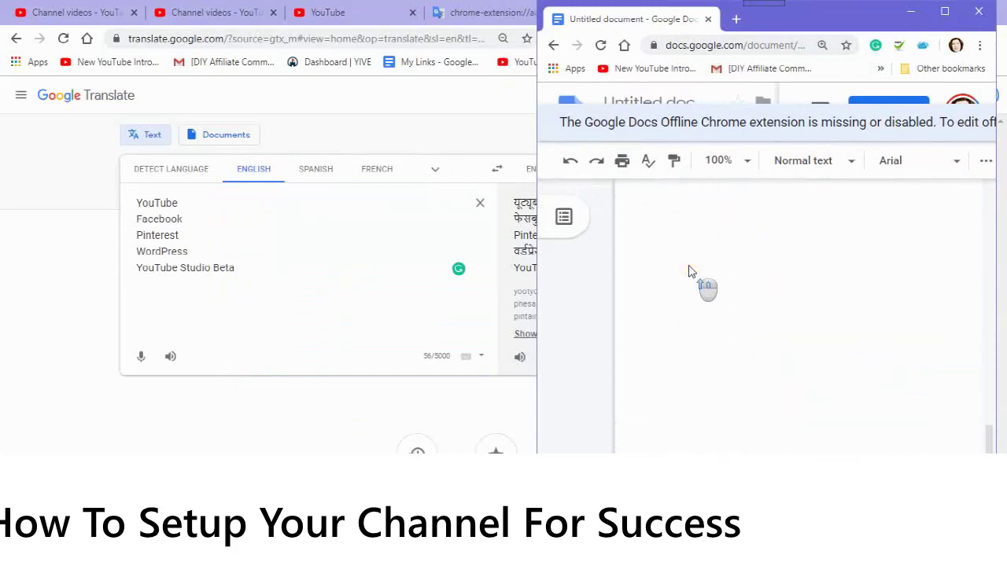
scroll(684, 277, "up", 2)
left_click(708, 309)
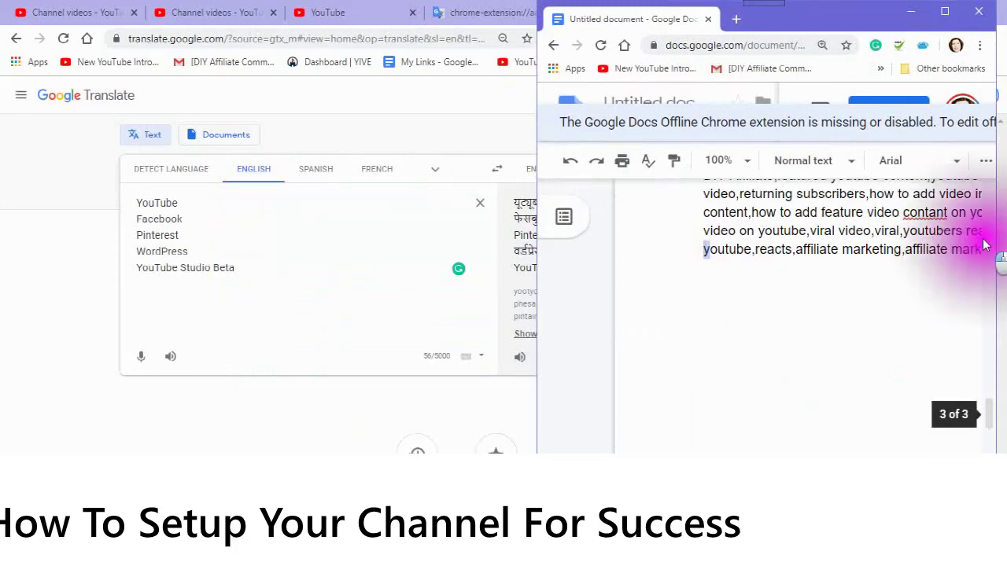
scroll(995, 248, "up", 5)
scroll(715, 360, "down", 8)
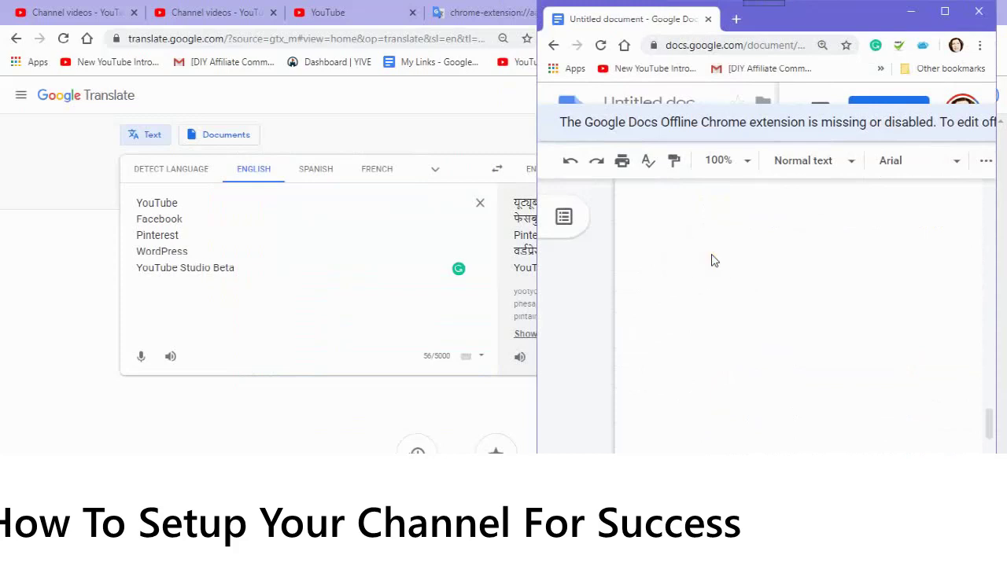
scroll(705, 266, "up", 2)
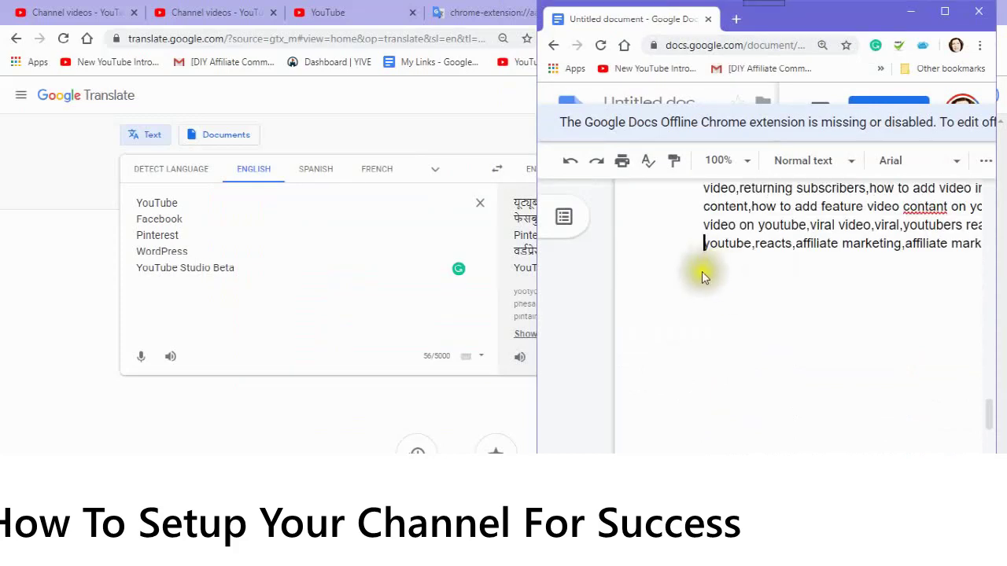
left_click(690, 296)
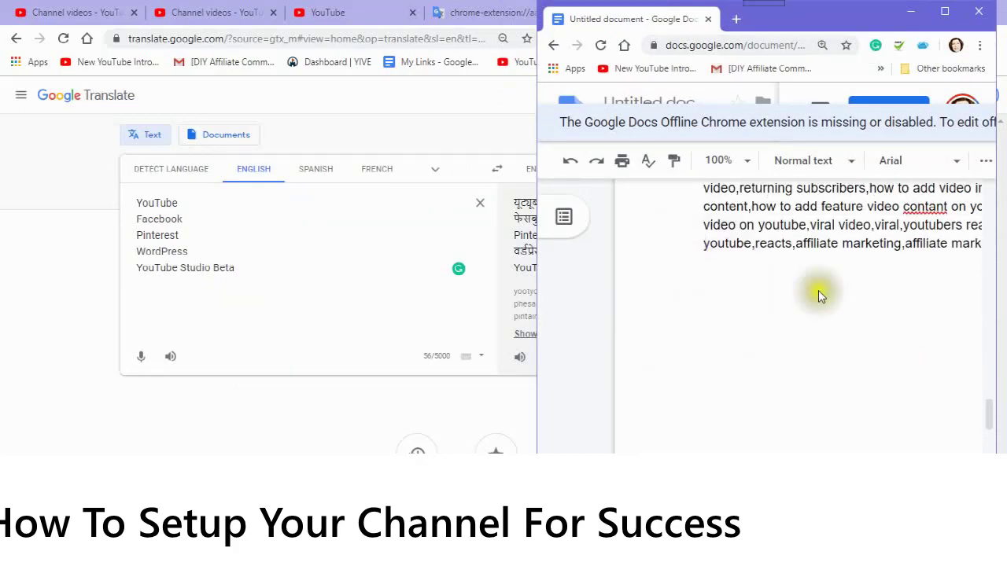
Break the keyword list after "affiliate mar" and replace the text that follows with the copied Hindi translations of the five poll choices
left_click(976, 242)
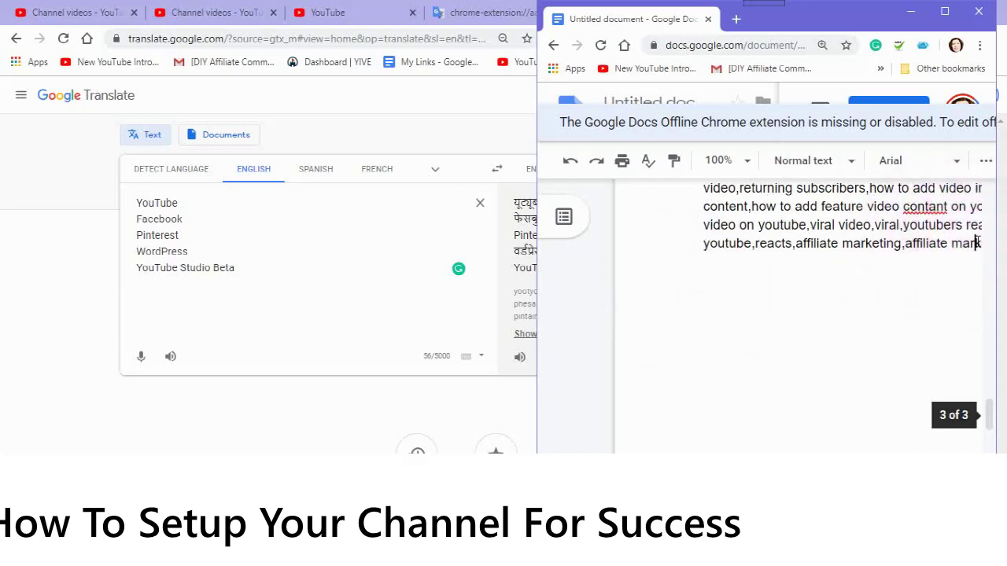
key("Return")
key("Return")
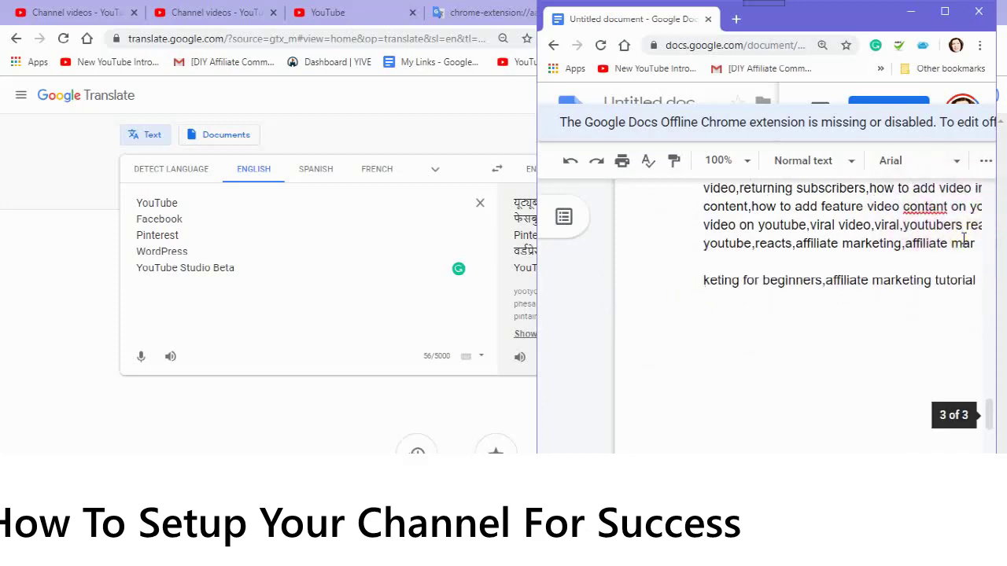
right_click(988, 284)
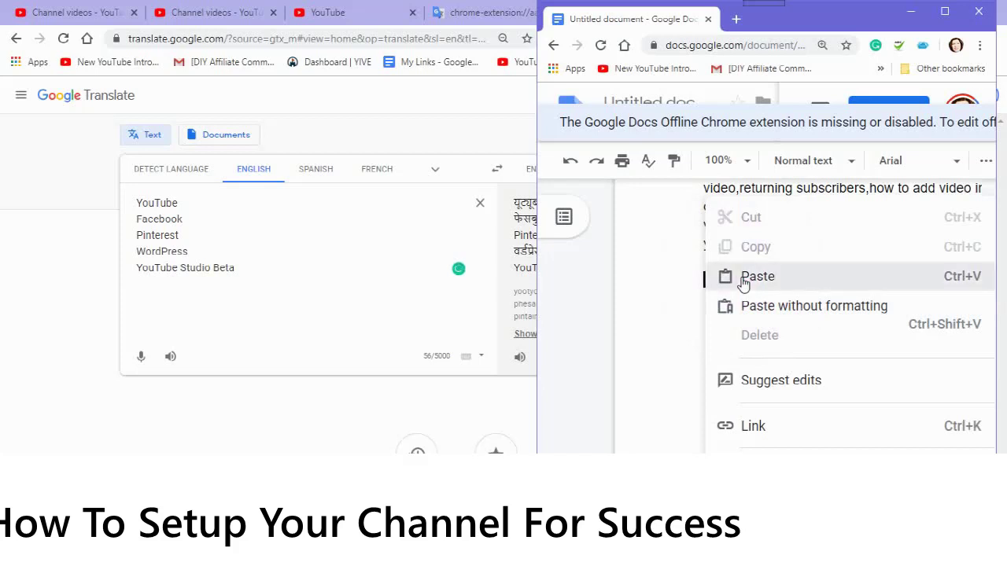
left_click(743, 283)
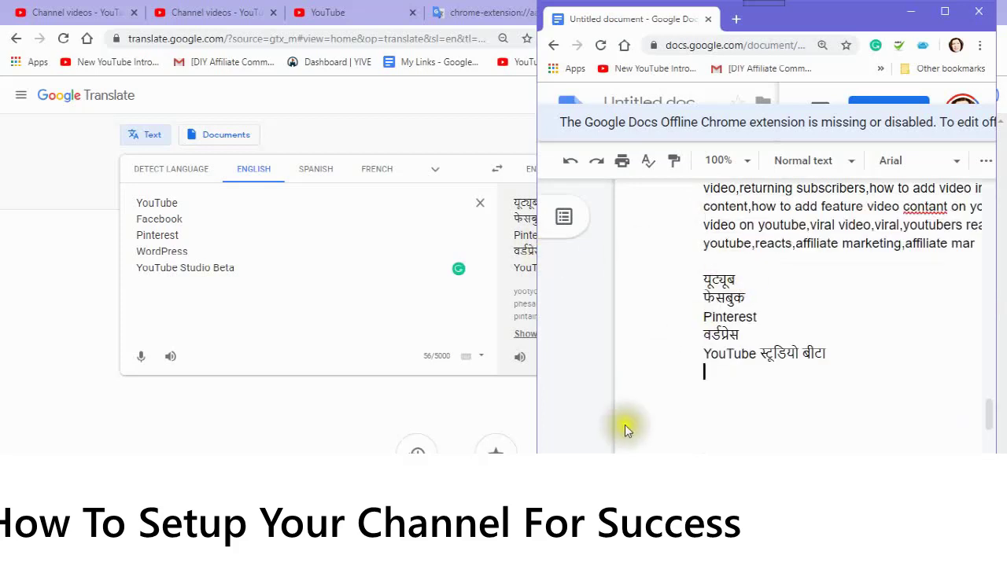